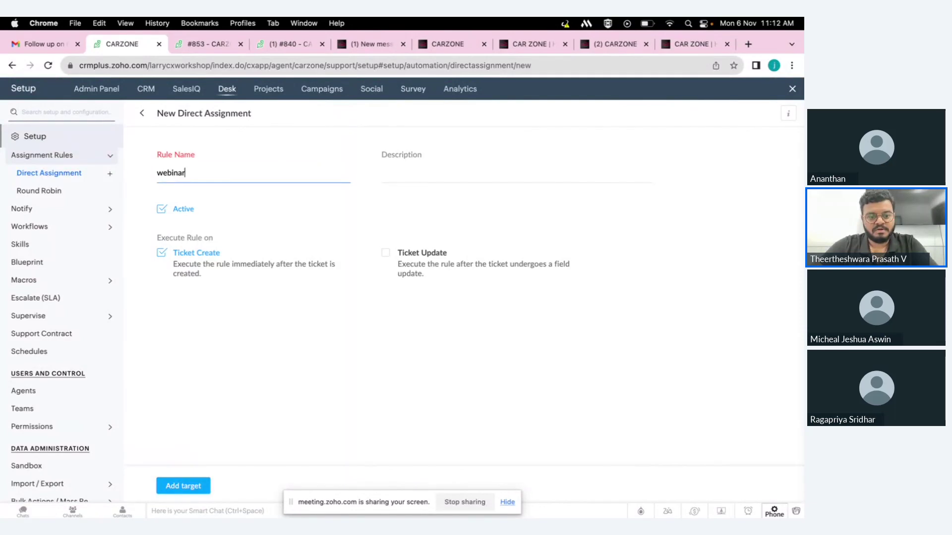
- Name the direct assignment rule "webinar 4" and examine the criteria fields and agent choices for a new target, discarding the target
text(4)
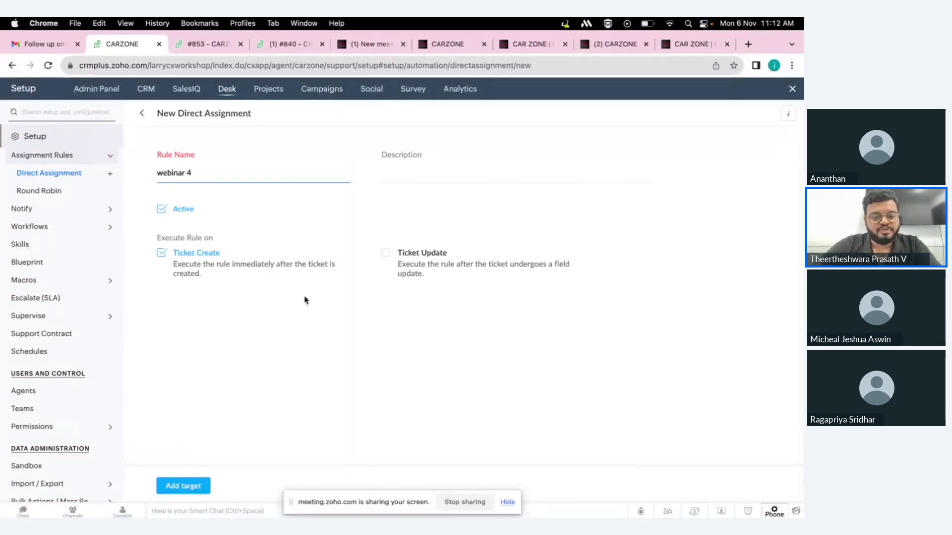
click(185, 483)
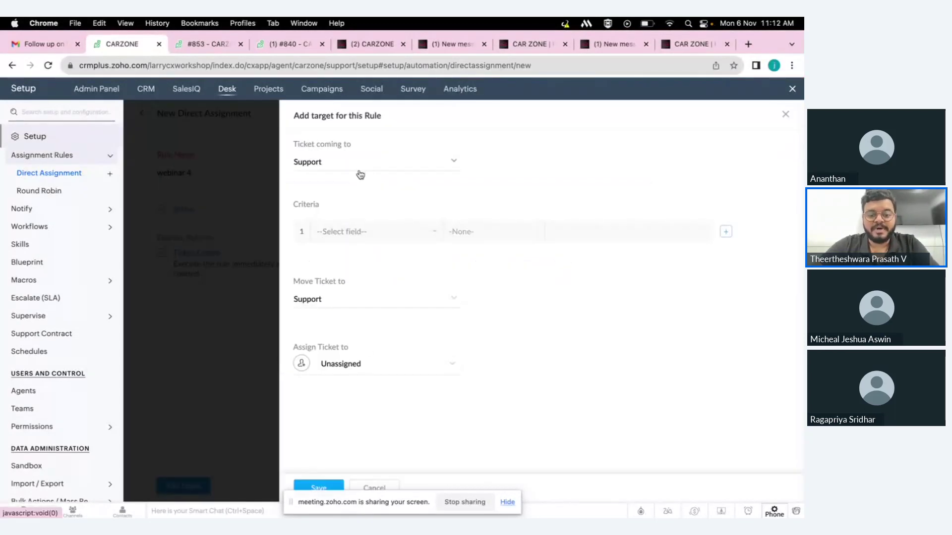
click(355, 235)
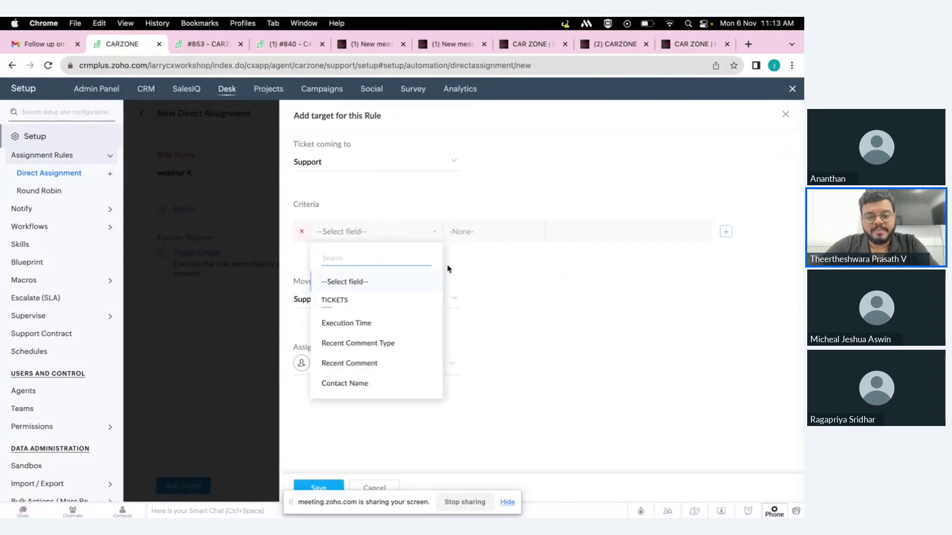
click(471, 278)
click(395, 373)
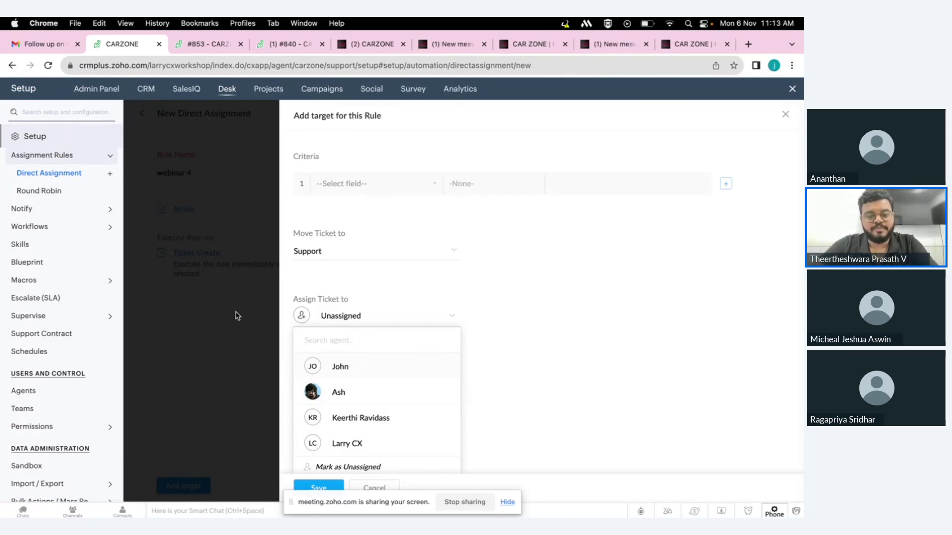
click(373, 486)
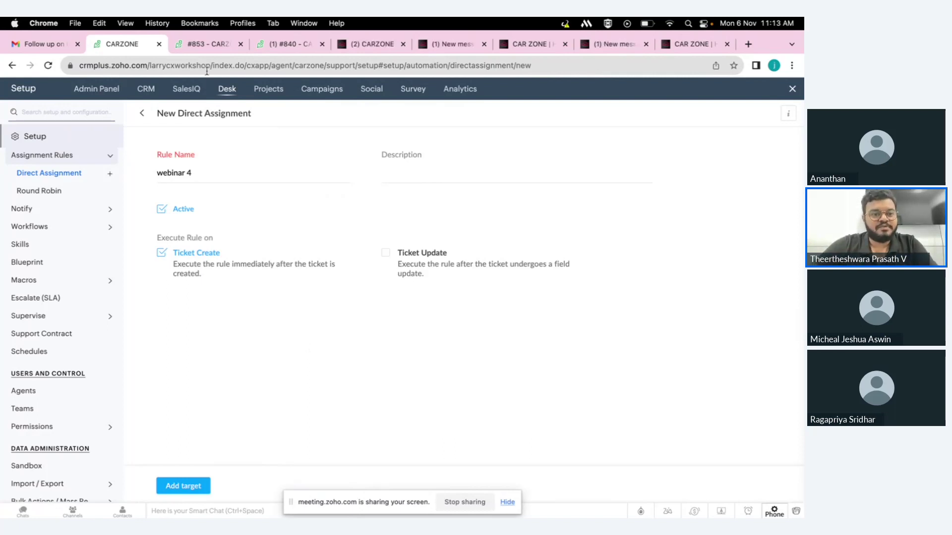
- Start a new ticket in the Support department and select the existing contact that has an e-mail address
click(208, 44)
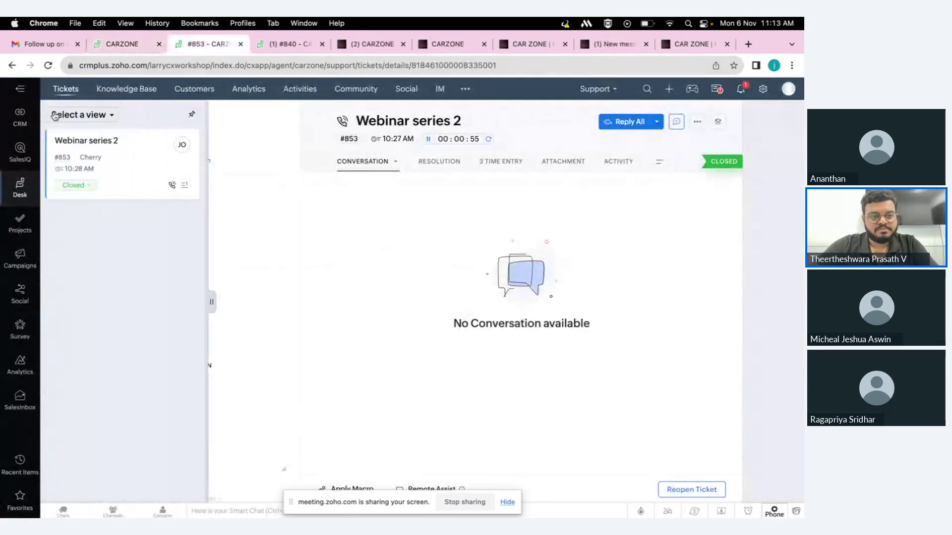
click(54, 115)
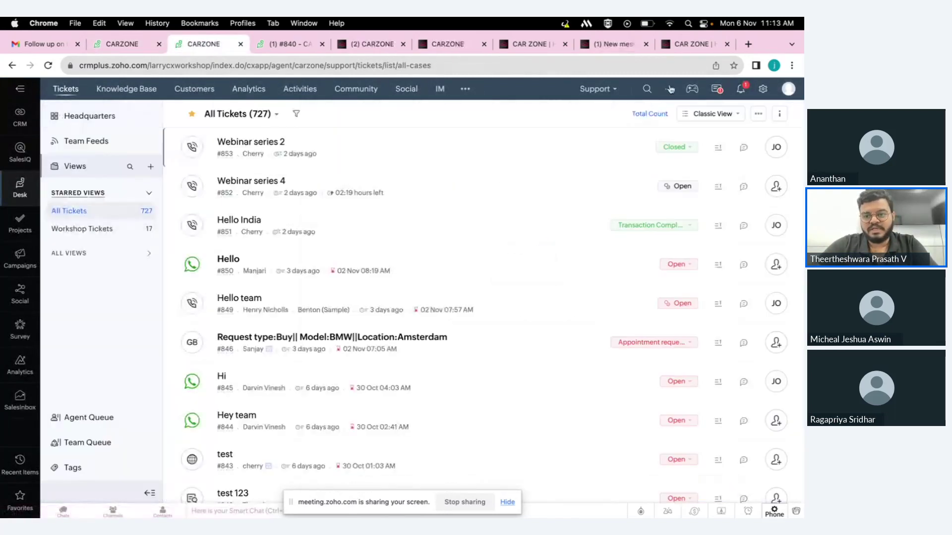
click(670, 90)
click(643, 111)
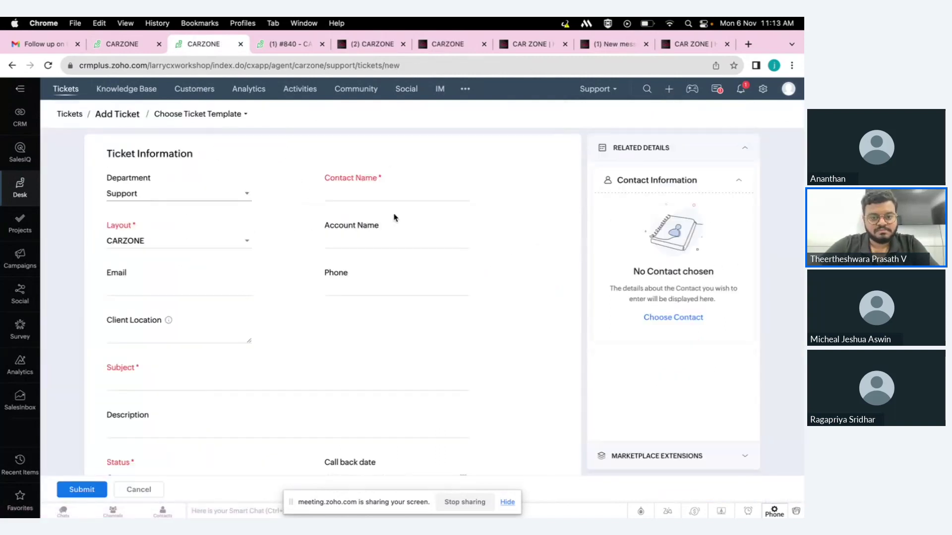
click(383, 193)
text(theerthu)
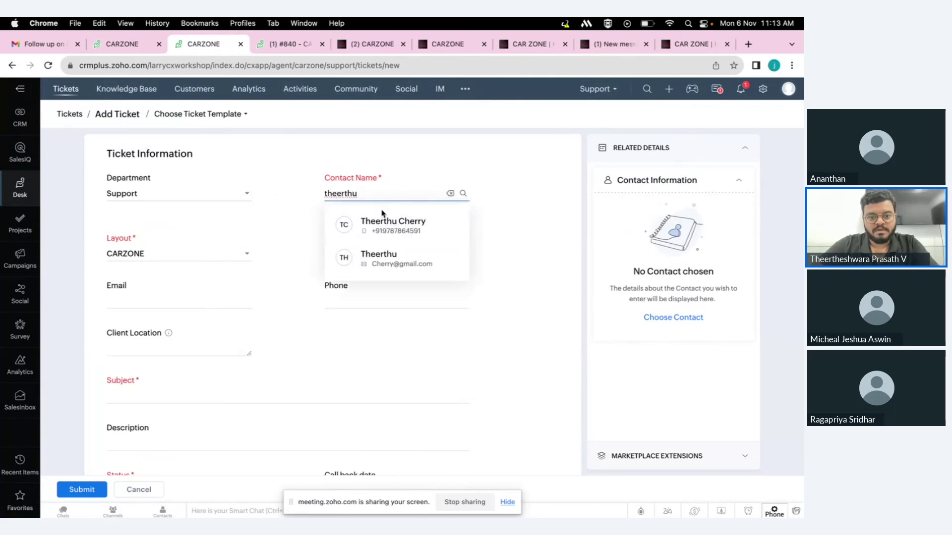
click(395, 266)
- Enter "Webinar series" as the ticket's subject and "Hello All!" as its description
click(192, 383)
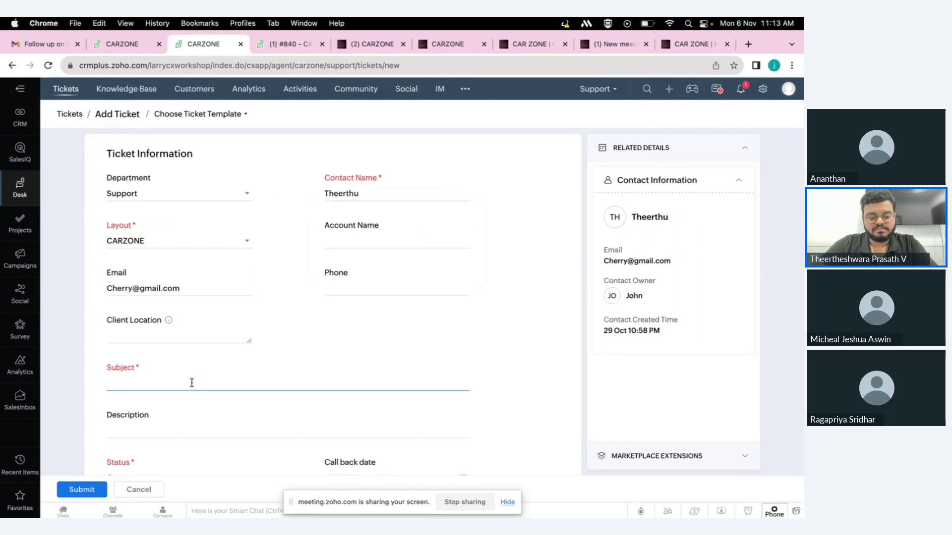
text(Webina)
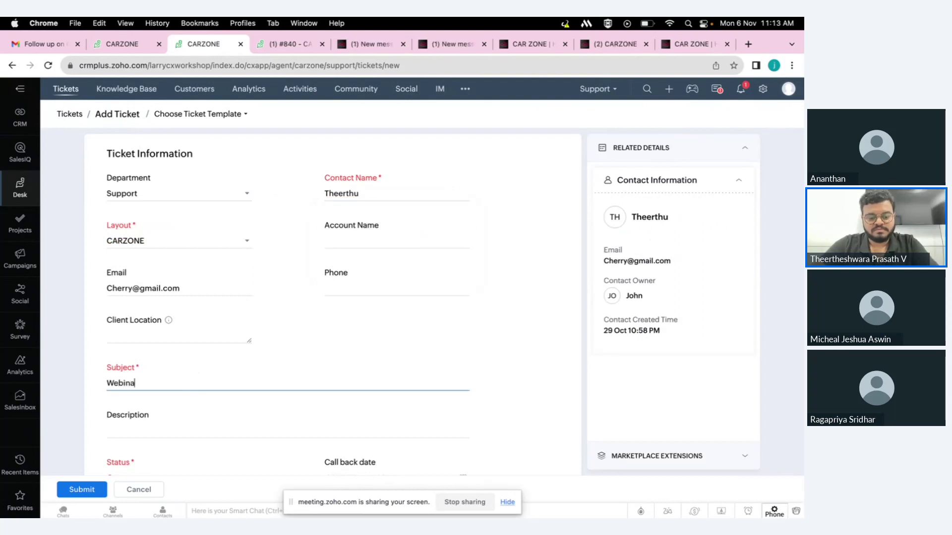
text(r series)
scroll(179, 460, down, 2)
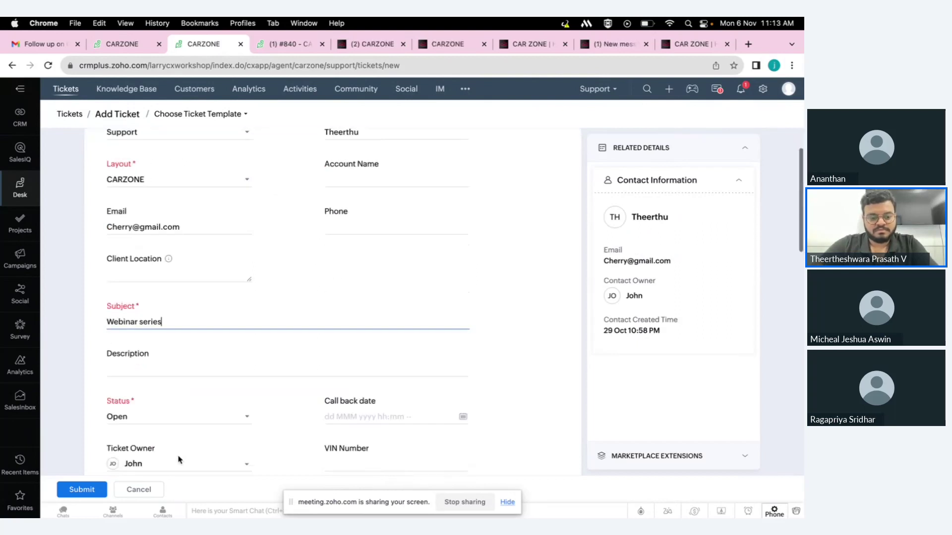
click(166, 374)
text(Hell)
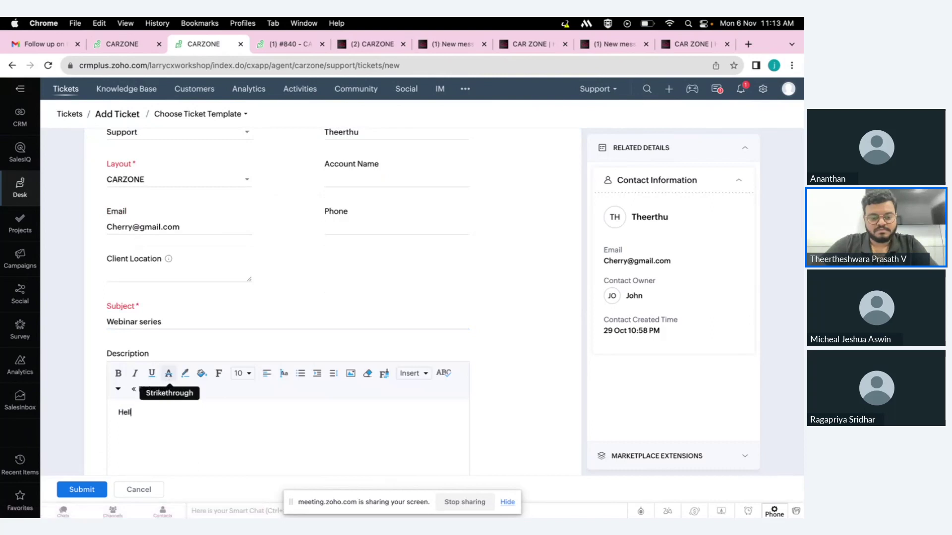
text(o All!)
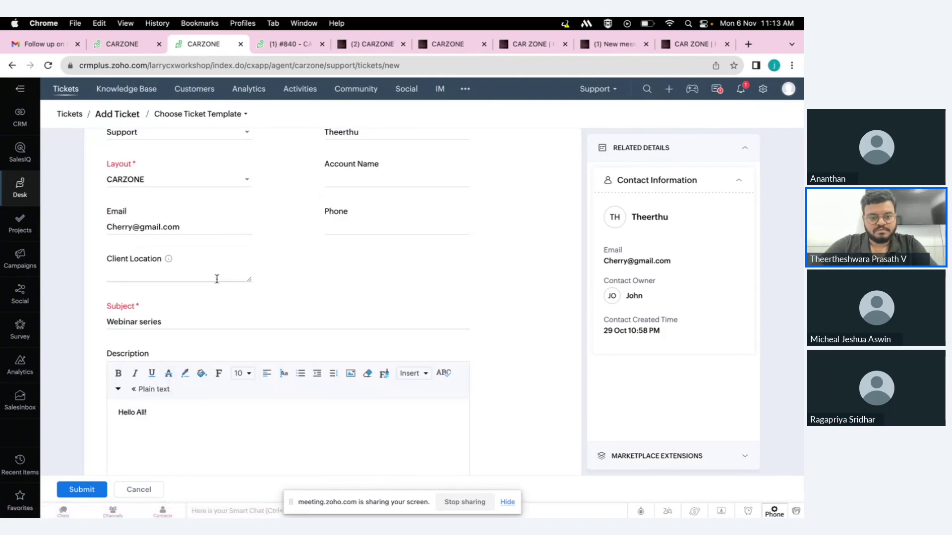
- Mark the ticket owner as unassigned and submit the Webinar series ticket
scroll(217, 276, down, 5)
click(179, 391)
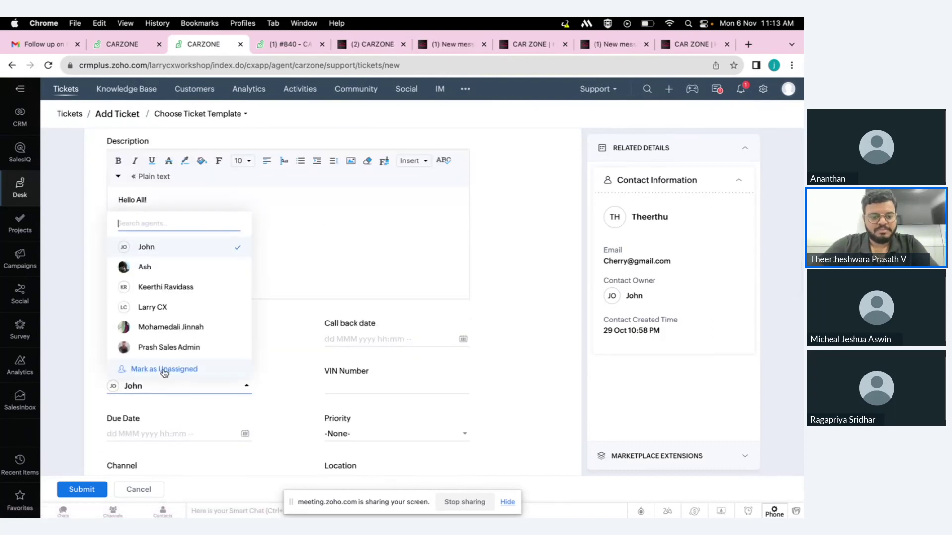
click(164, 369)
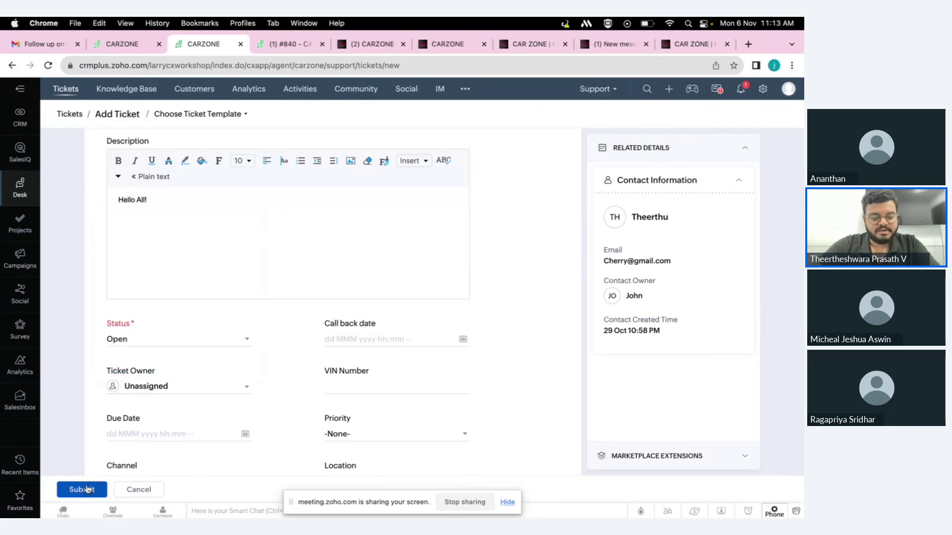
click(88, 490)
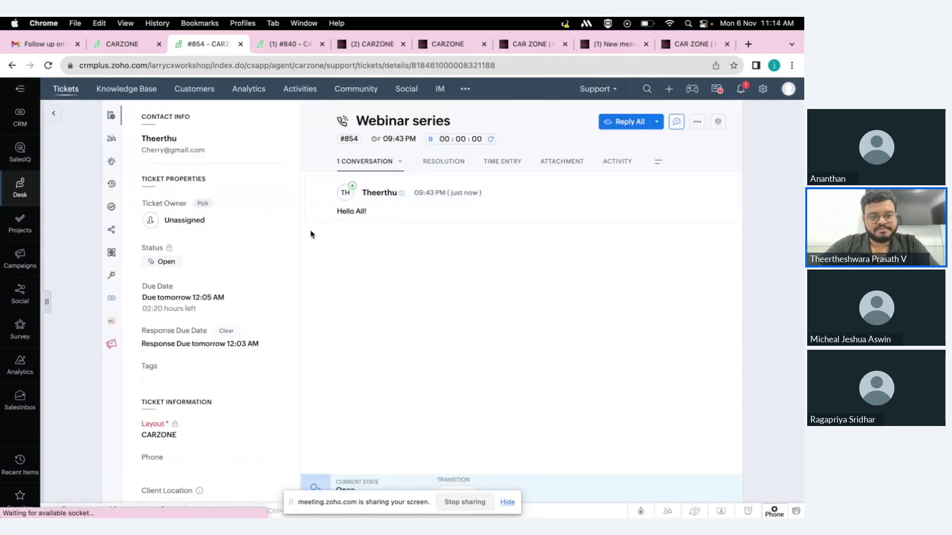
- Leave the new rule form and examine the target criteria and assignee of the Payments direct assignment rule
click(657, 162)
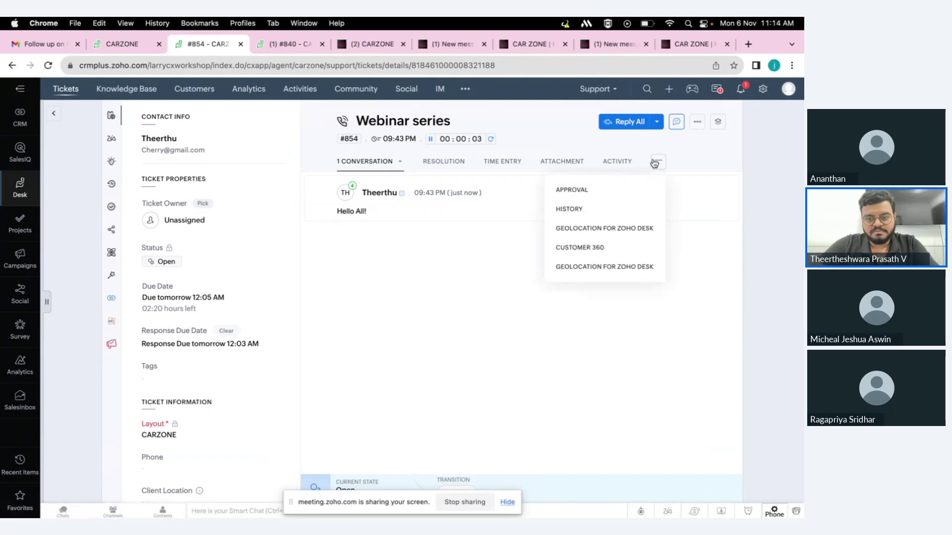
click(132, 50)
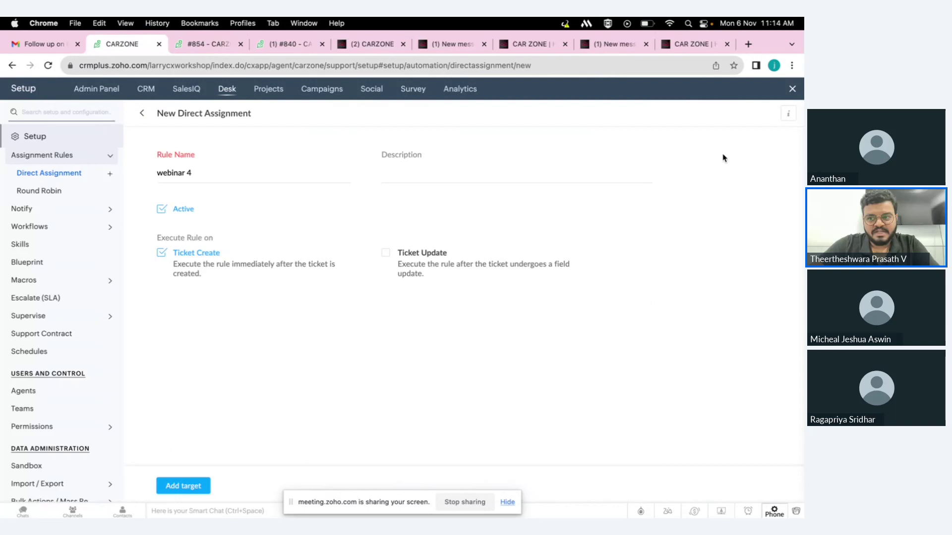
click(142, 114)
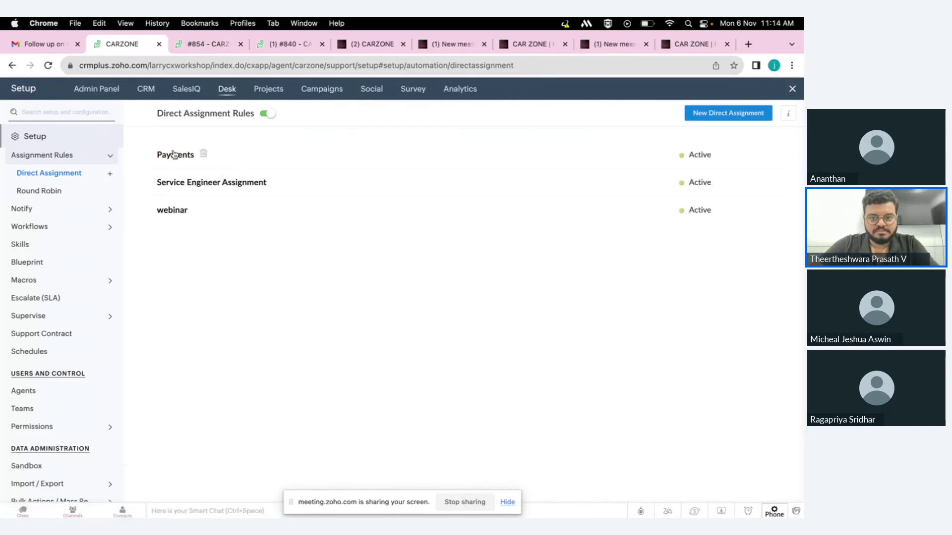
click(175, 155)
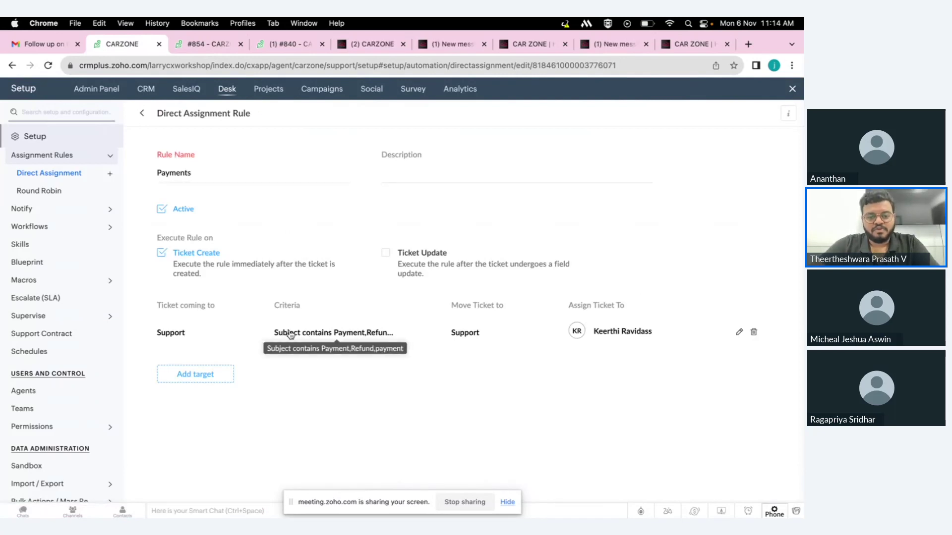
click(740, 334)
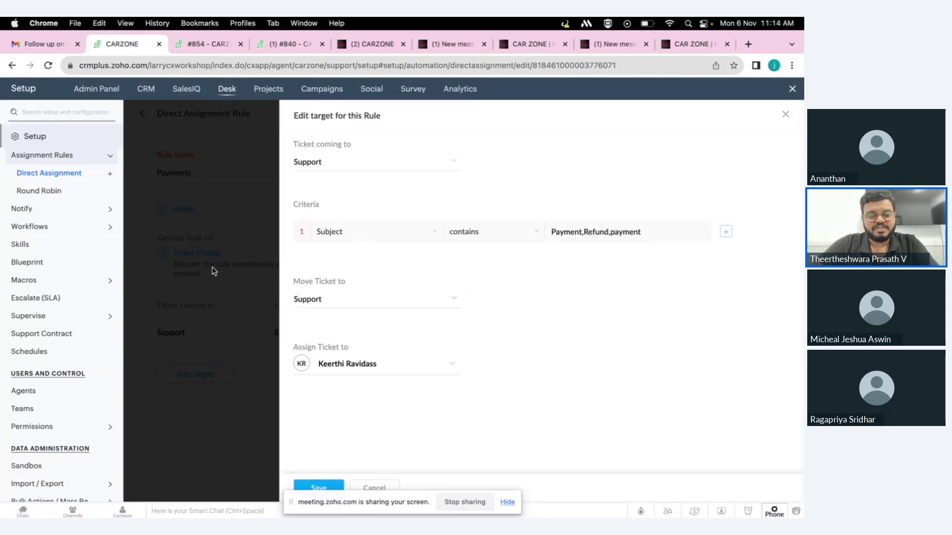
- Return to the ticket list and start another ticket with the subject "I require Refund"
click(212, 47)
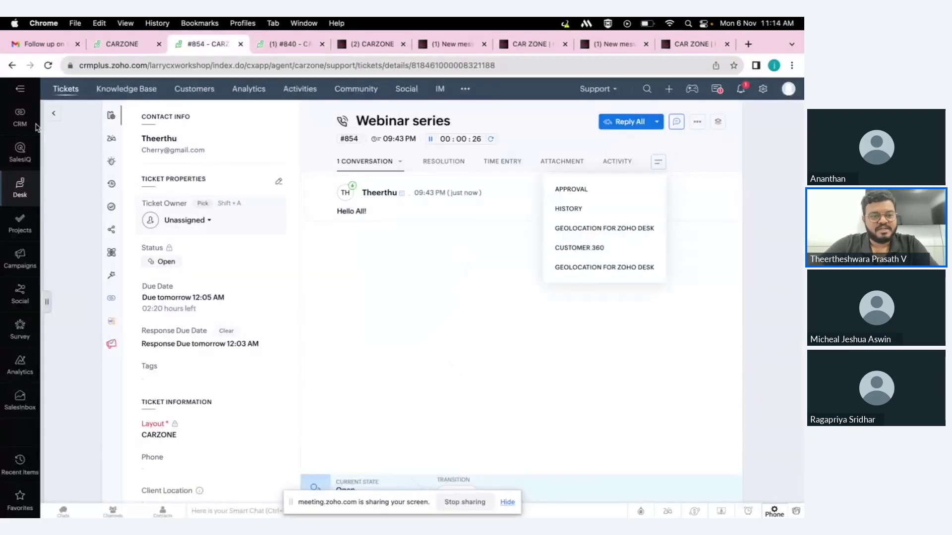
click(56, 116)
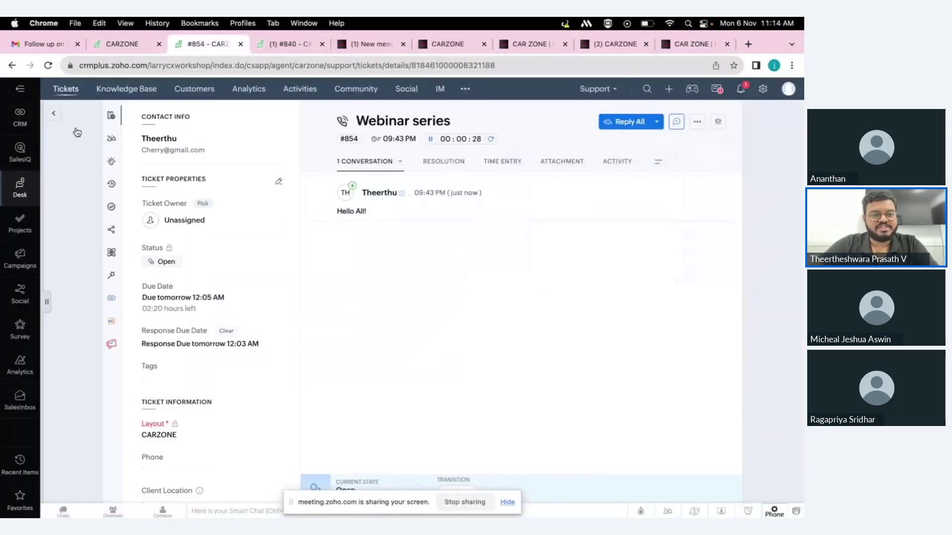
click(56, 115)
click(669, 89)
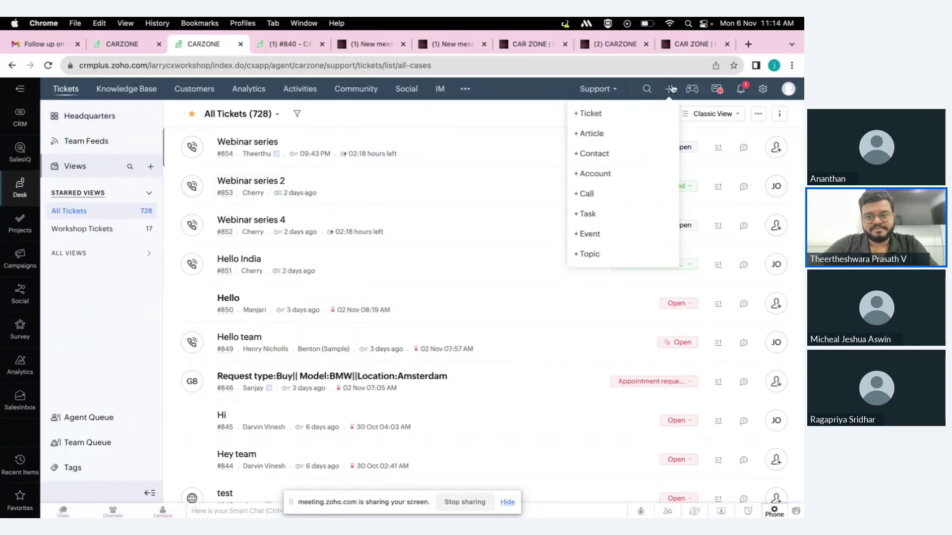
click(641, 115)
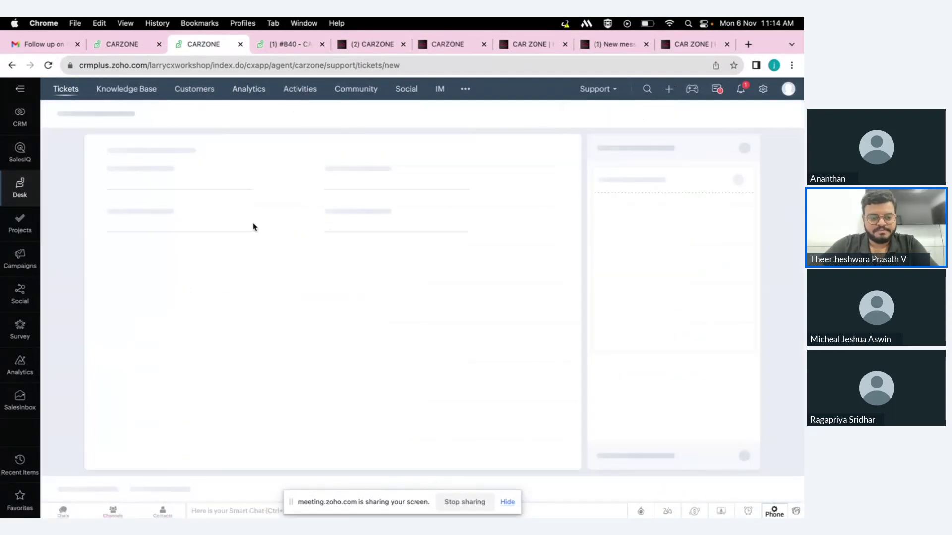
click(161, 381)
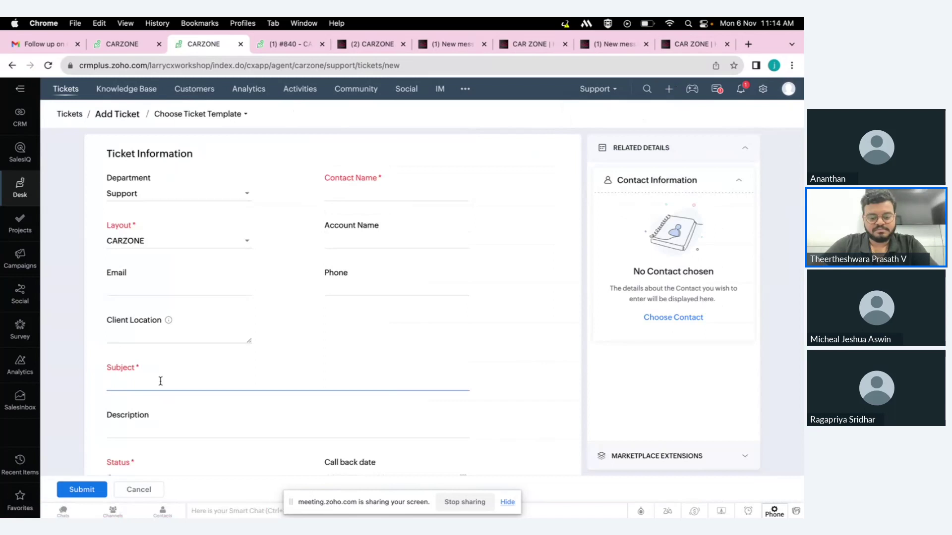
text(I requi)
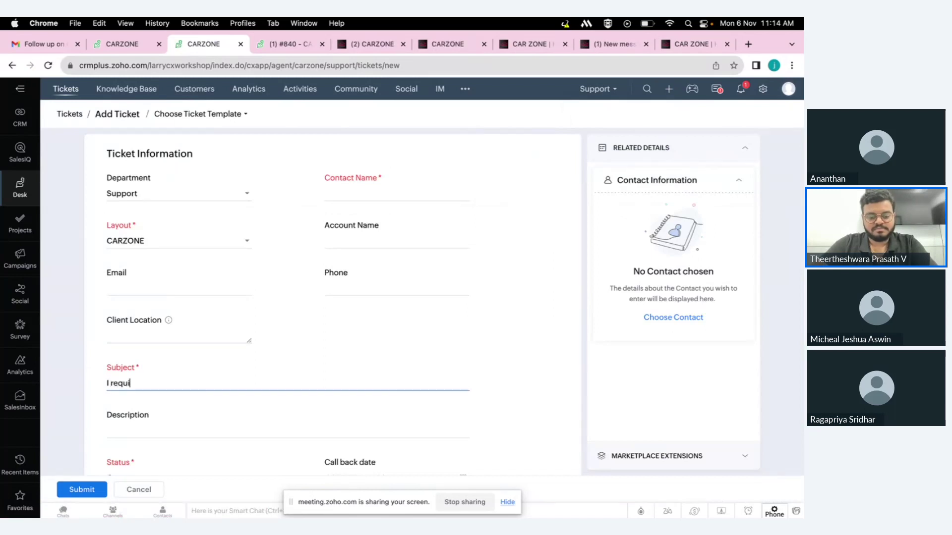
text(re Refund)
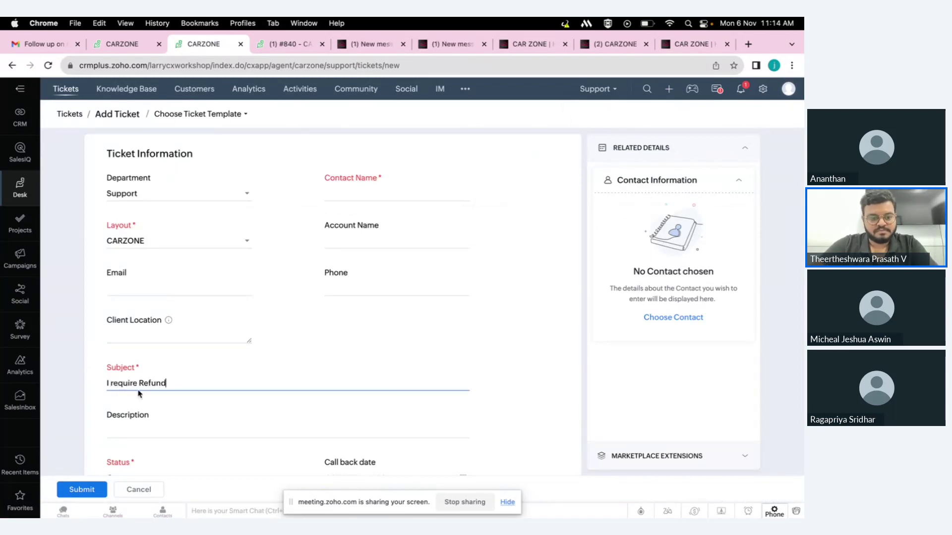
- Select the same existing contact for the refund ticket
click(403, 193)
text(theerth)
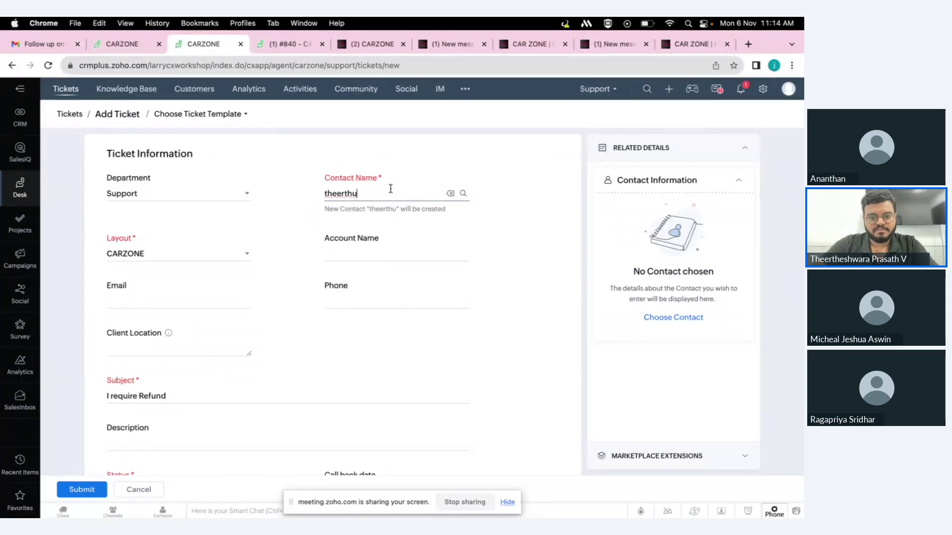
click(380, 258)
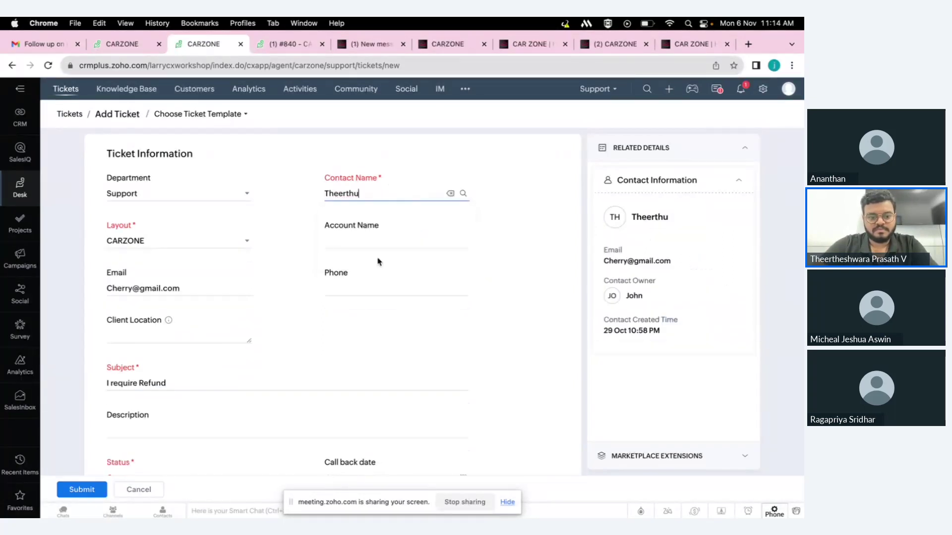
- Mark the refund ticket's owner as unassigned and submit the ticket
scroll(137, 411, down, 5)
click(133, 392)
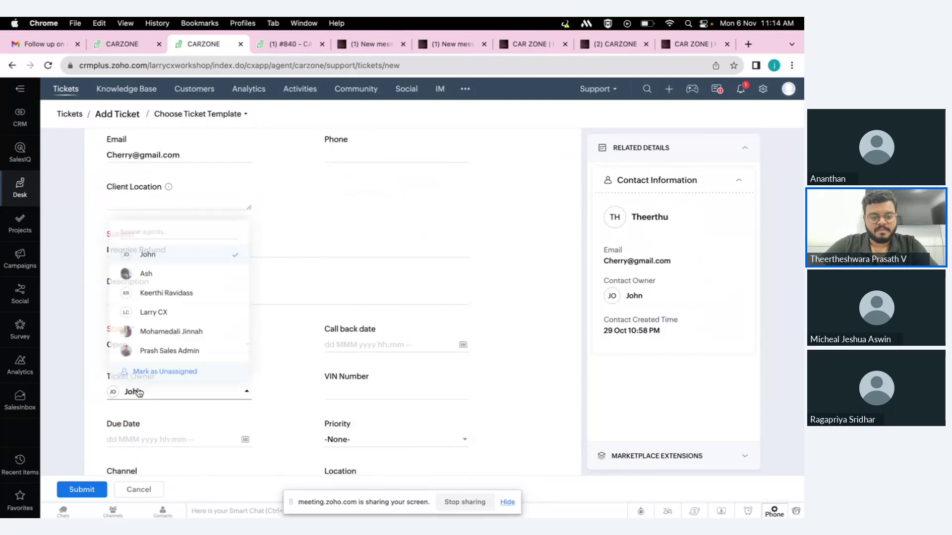
click(142, 375)
click(82, 490)
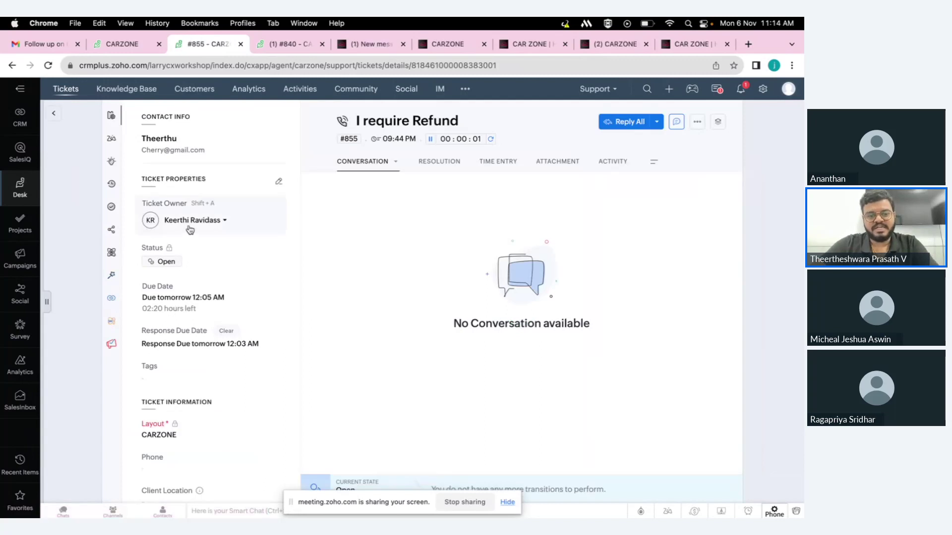
- Compare the agent set in the Payments rule's target with the owner of the refund ticket
click(129, 42)
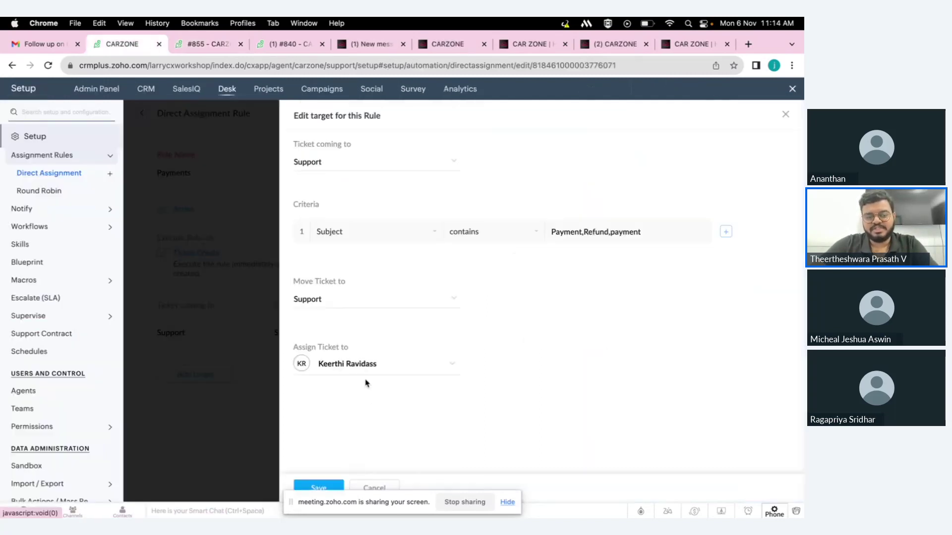
click(197, 44)
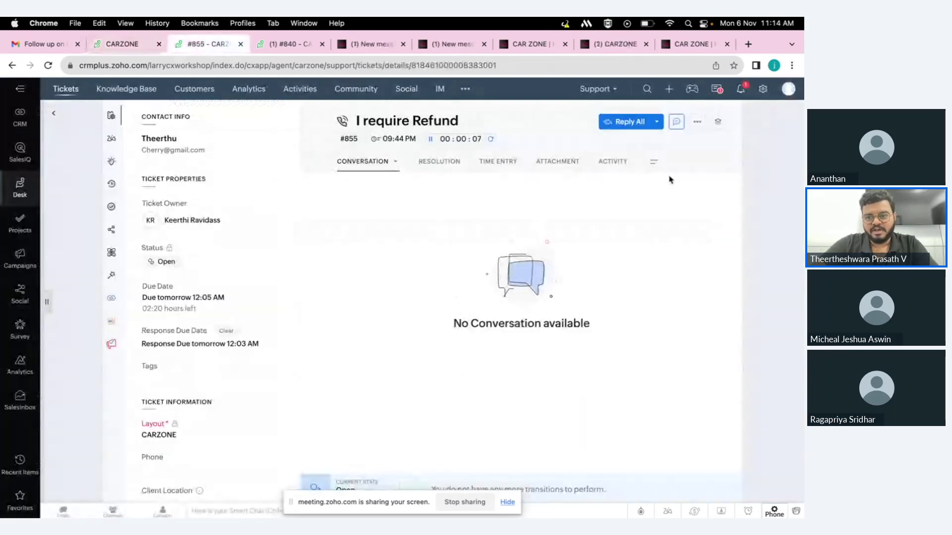
- Open the refund ticket's history and check which assignment rule changed its owner
click(654, 161)
click(624, 216)
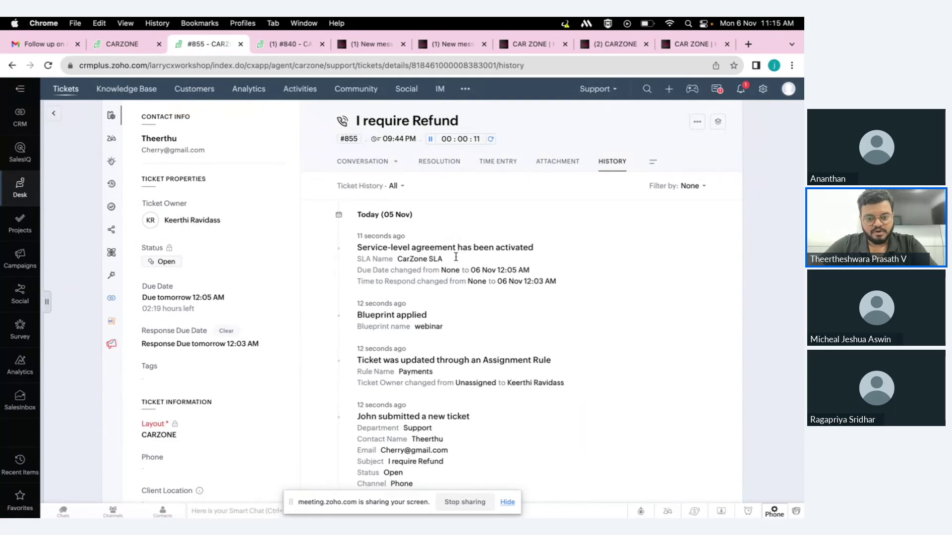
scroll(396, 352, down, 2)
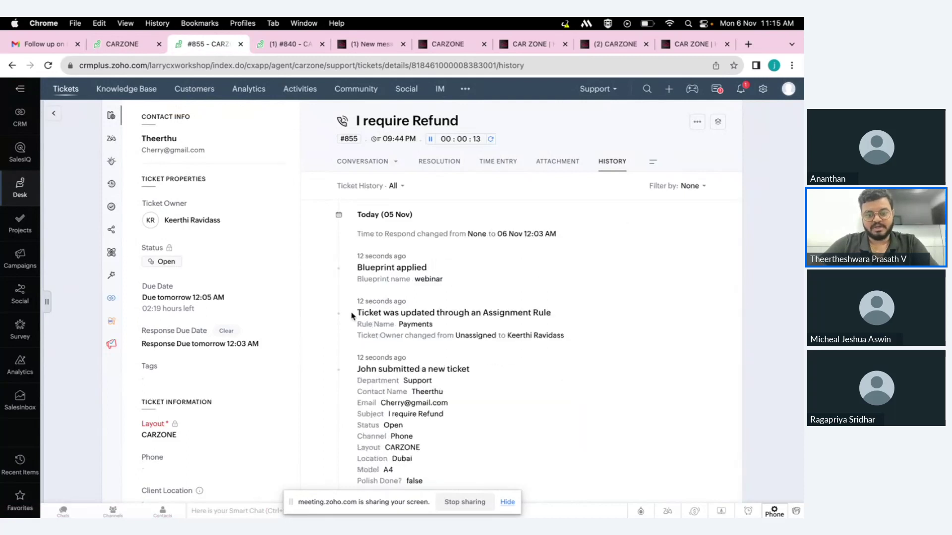
- Leave the Payments rule's target in the Desk setup without saving and open the Support round robin rule "Assign based on Load"
click(124, 44)
click(380, 489)
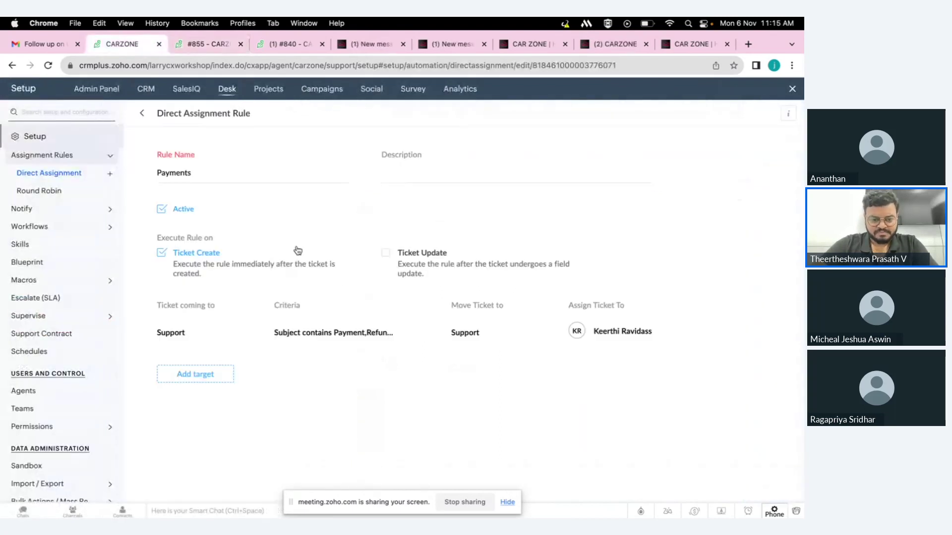
click(46, 192)
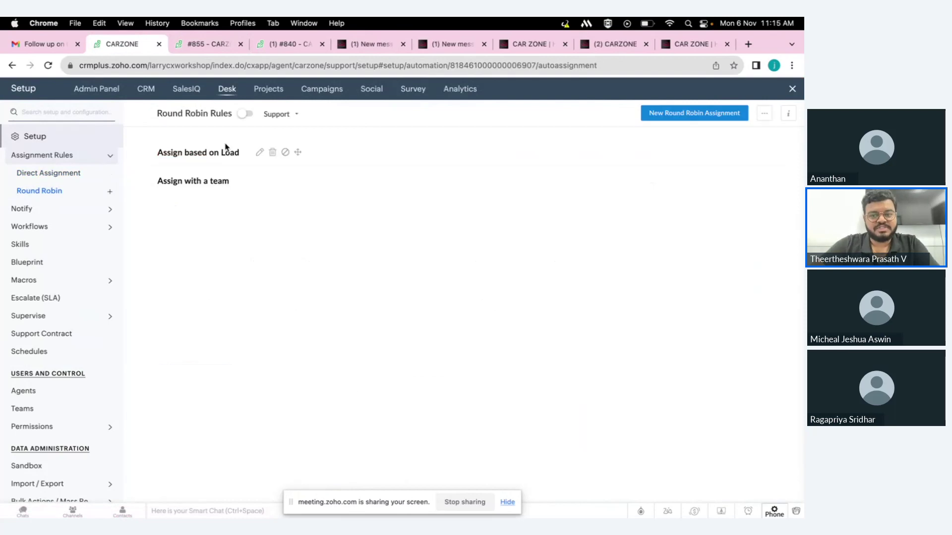
click(215, 155)
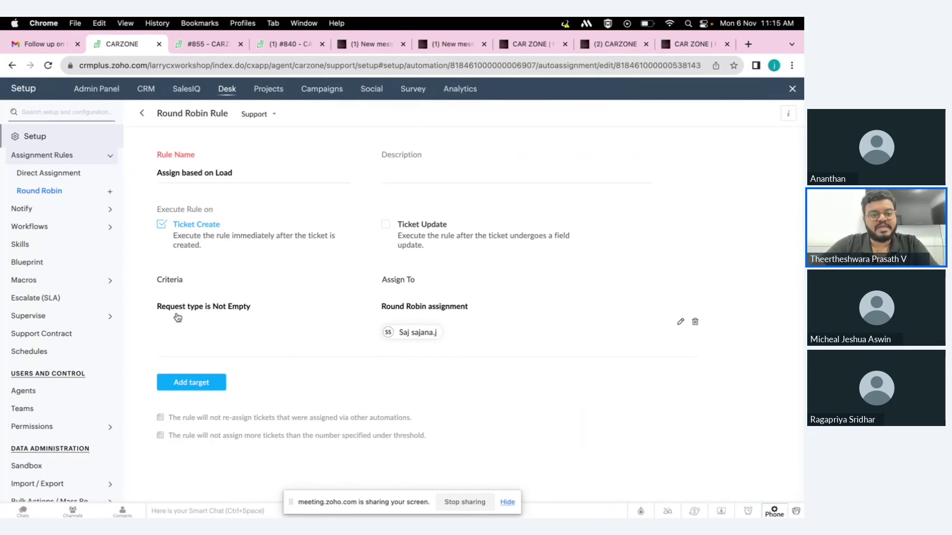
- Try adding two more agents to the round robin target of the "Assign based on Load" rule and leave it without saving
click(678, 324)
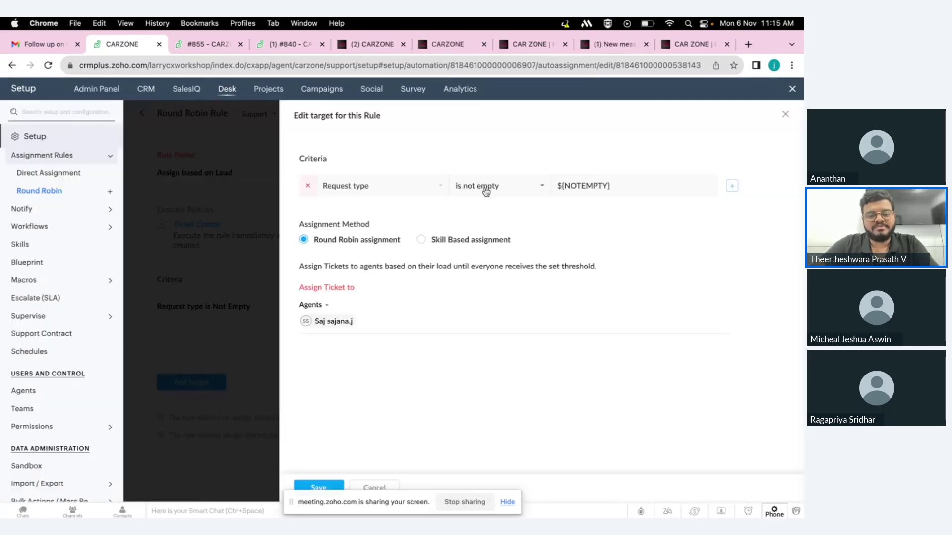
click(393, 322)
click(385, 377)
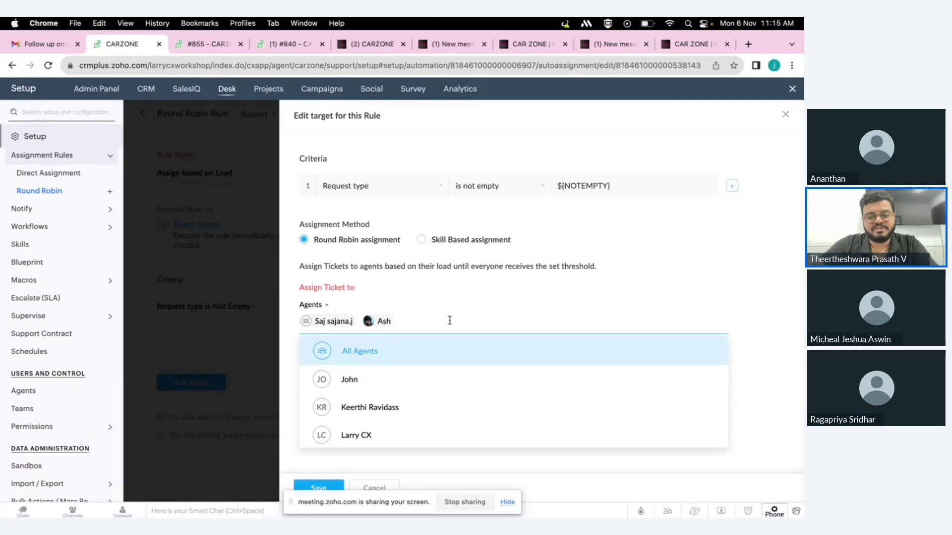
click(439, 379)
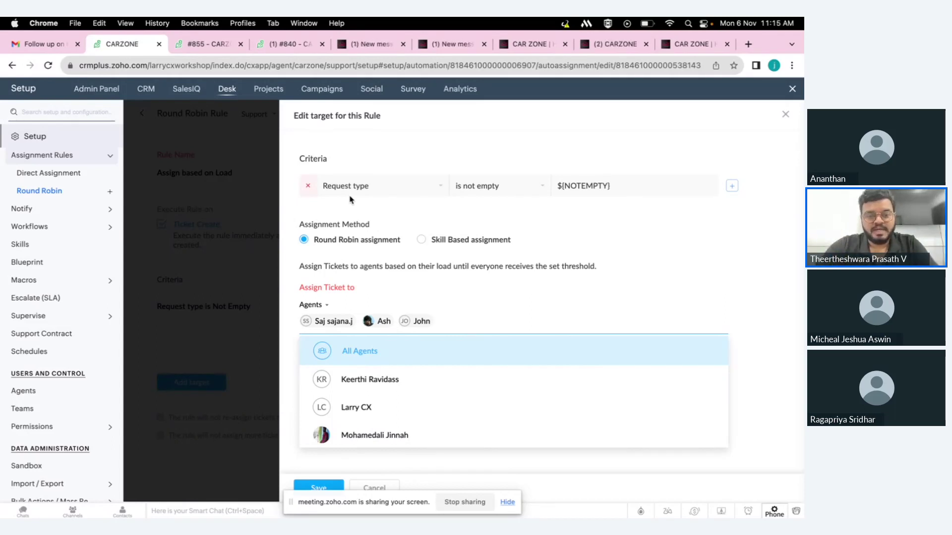
click(236, 191)
click(786, 115)
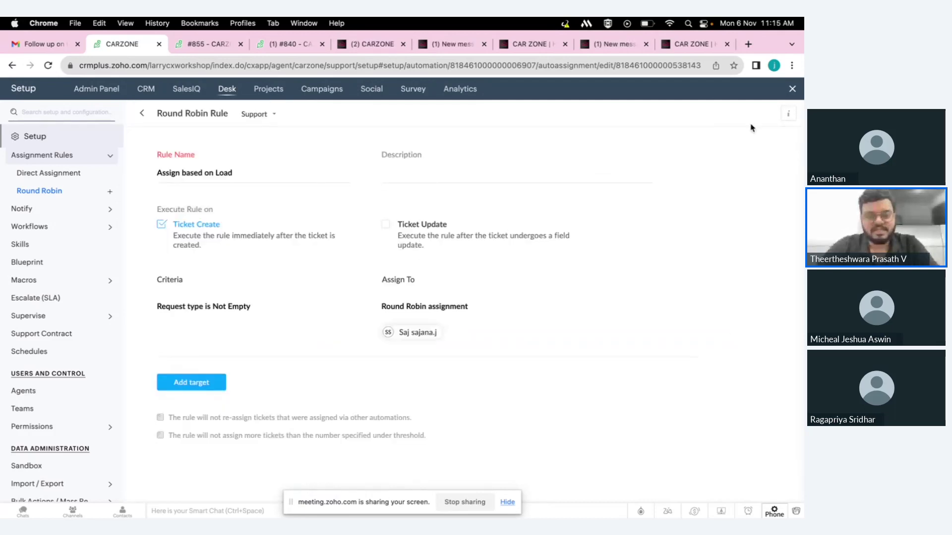
- Return to the round robin rule list and review the Round Robin Preferences for thresholds, backlogs and offline agents
click(142, 113)
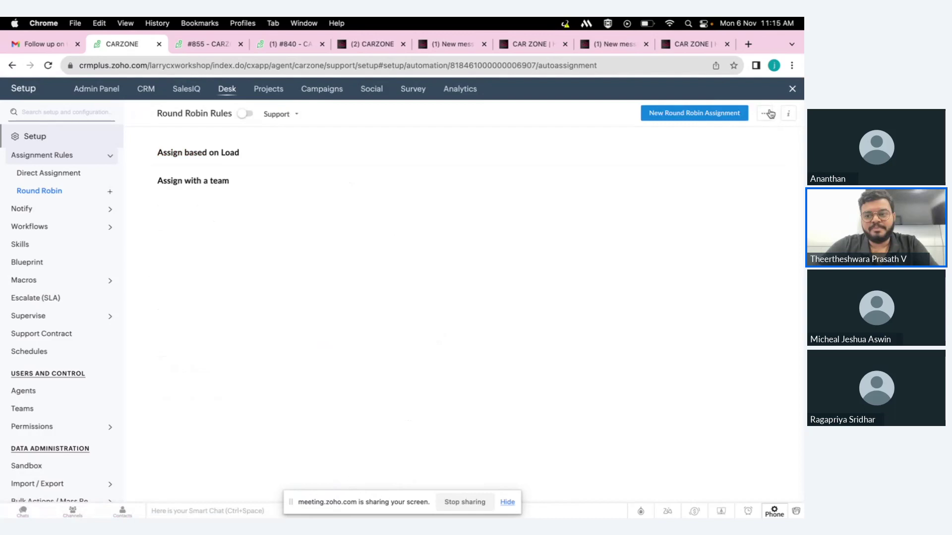
click(766, 115)
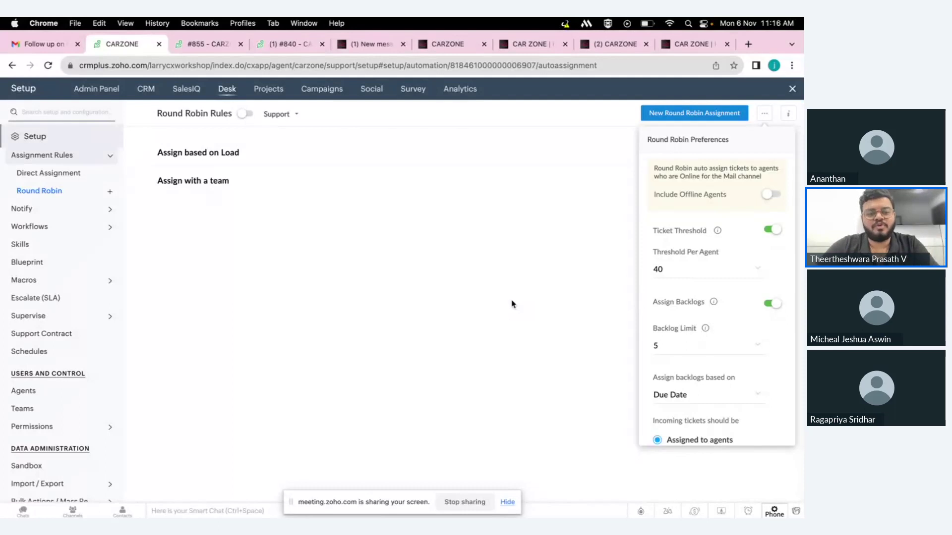
- Try Skill Based assignment in the "Assign based on Load" rule's target and view the skills defined for Support
click(224, 154)
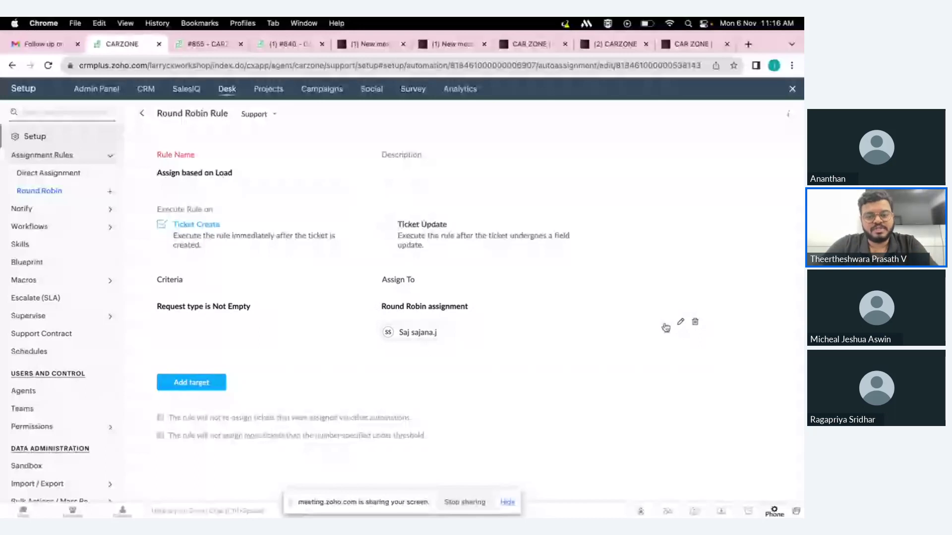
click(666, 326)
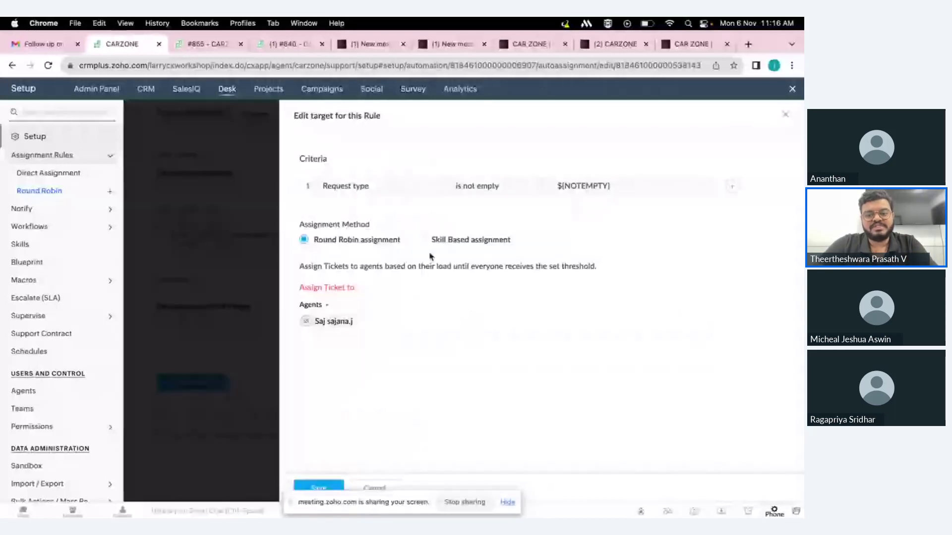
click(422, 239)
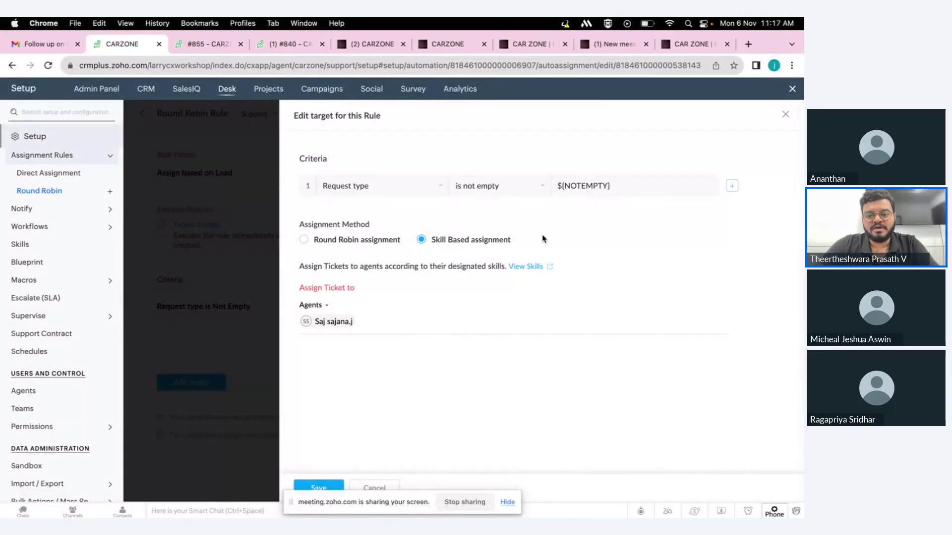
click(527, 268)
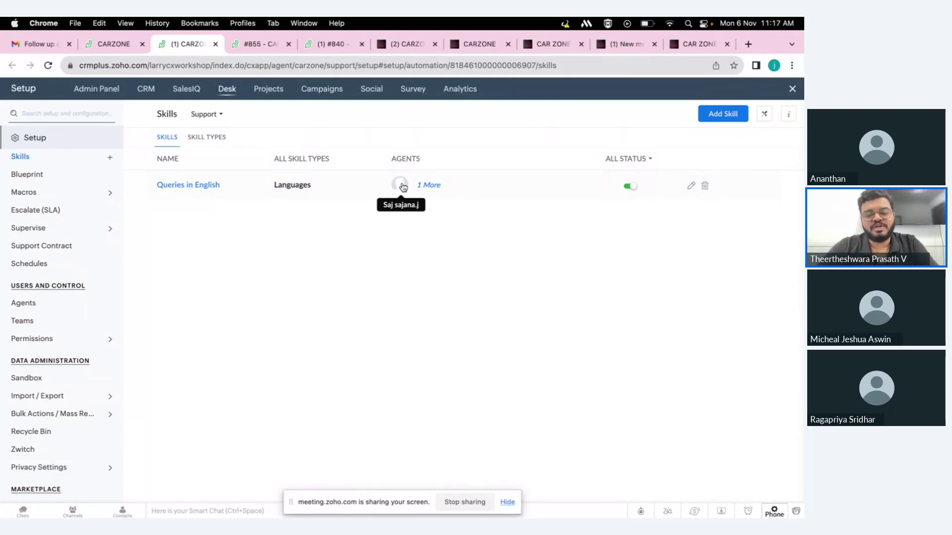
key(ctrl+Right)
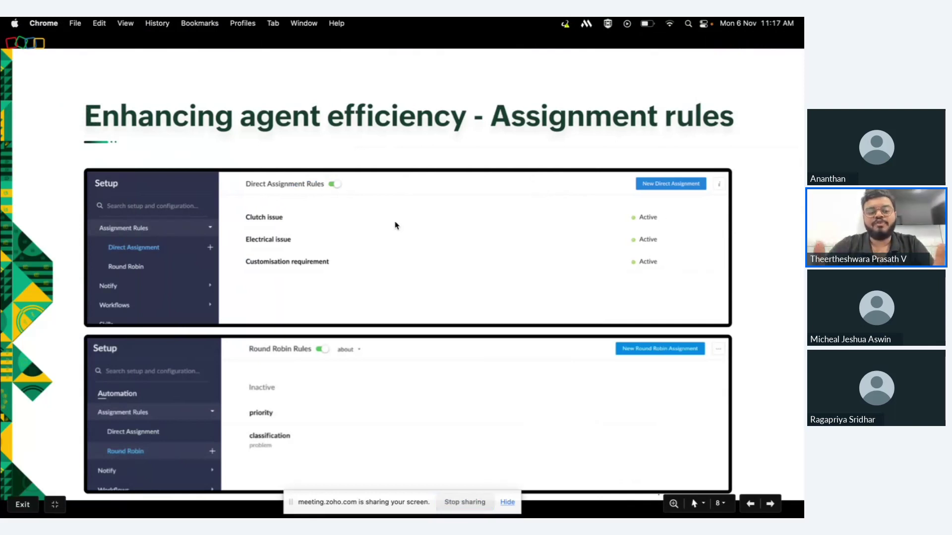
key(Right)
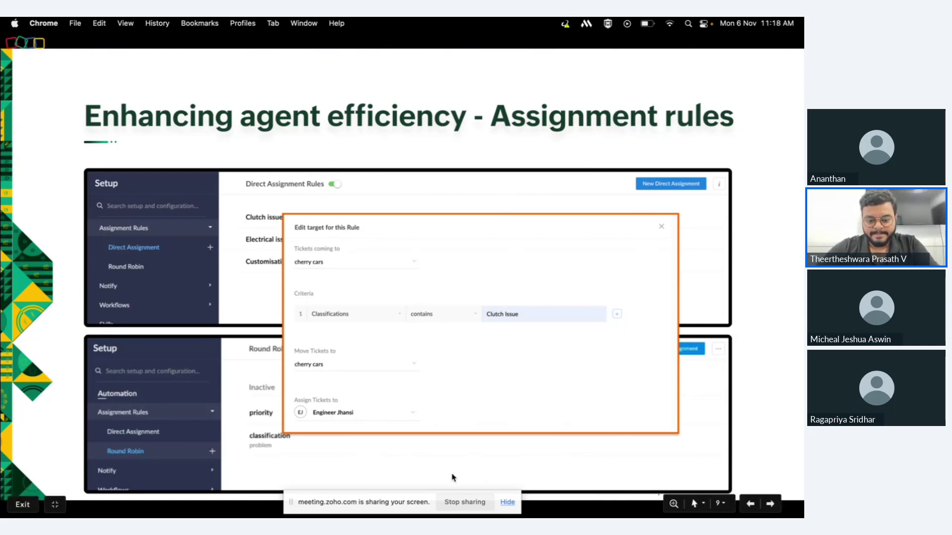
click(465, 503)
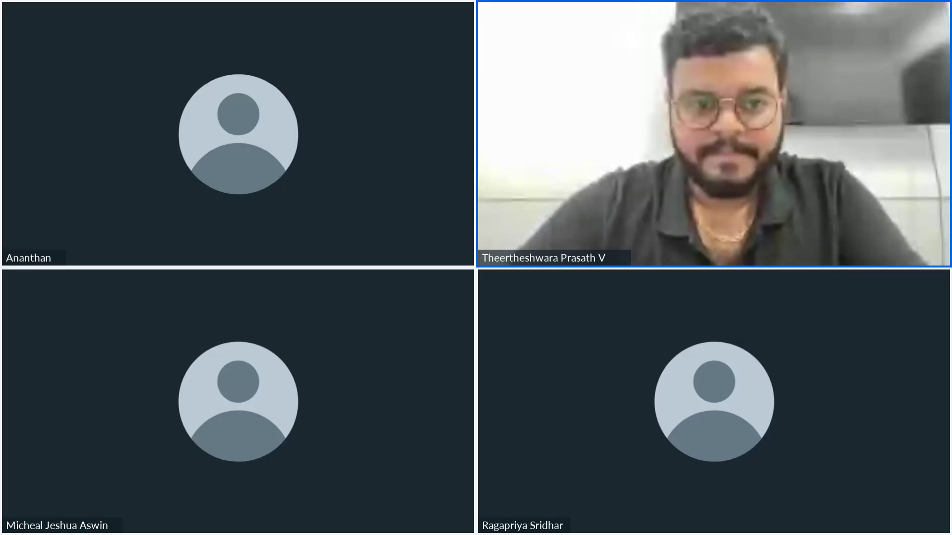
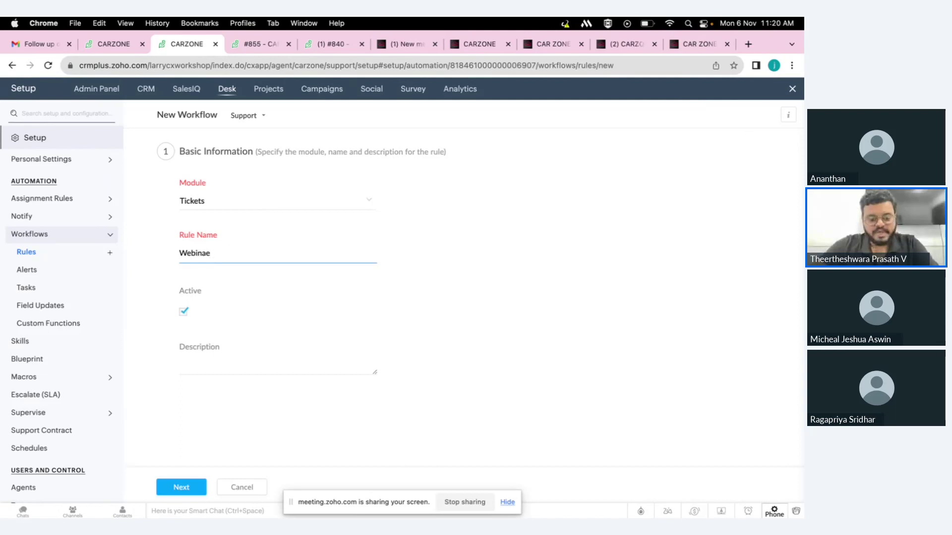
- Name the new Tickets workflow rule "Webinar" and review the events that can trigger it
text(r)
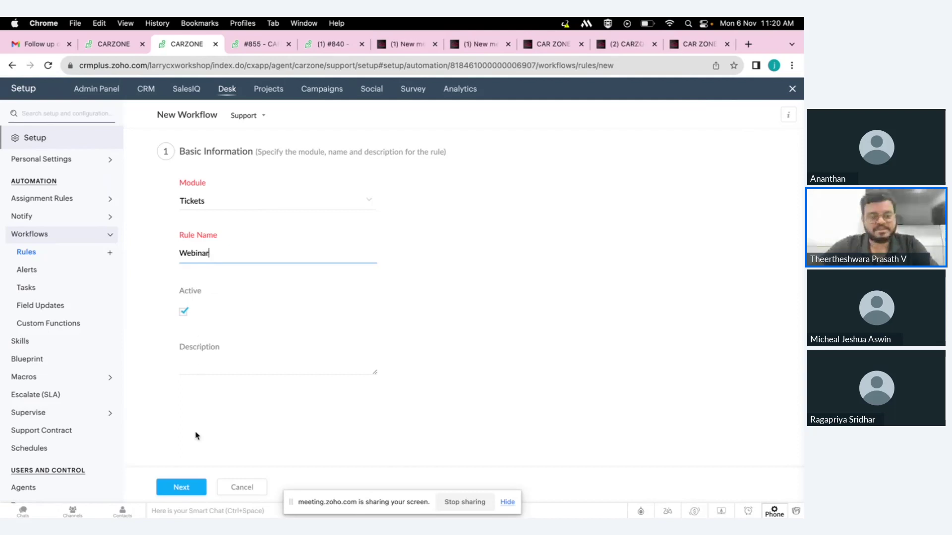
scroll(282, 311, down, 6)
scroll(282, 311, up, 2)
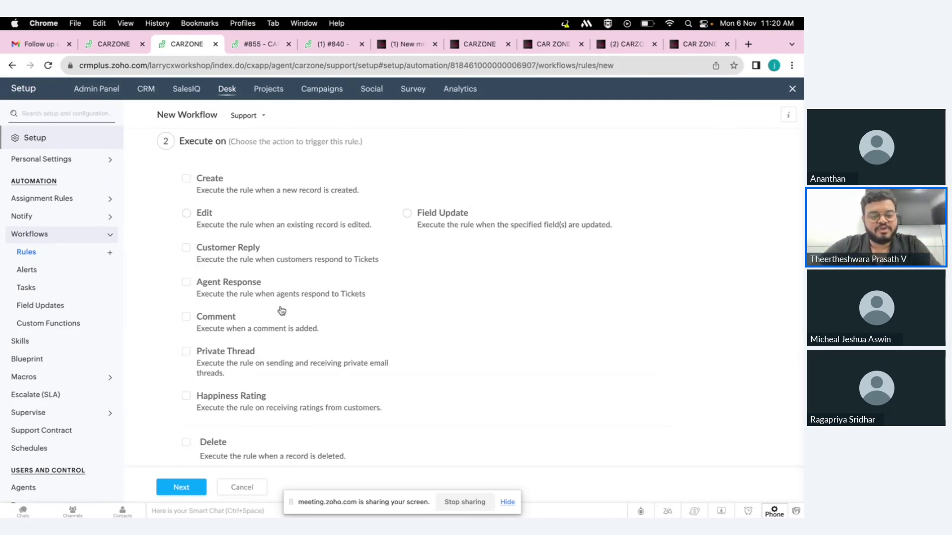
scroll(281, 311, down, 1)
scroll(282, 311, up, 2)
scroll(282, 311, down, 1)
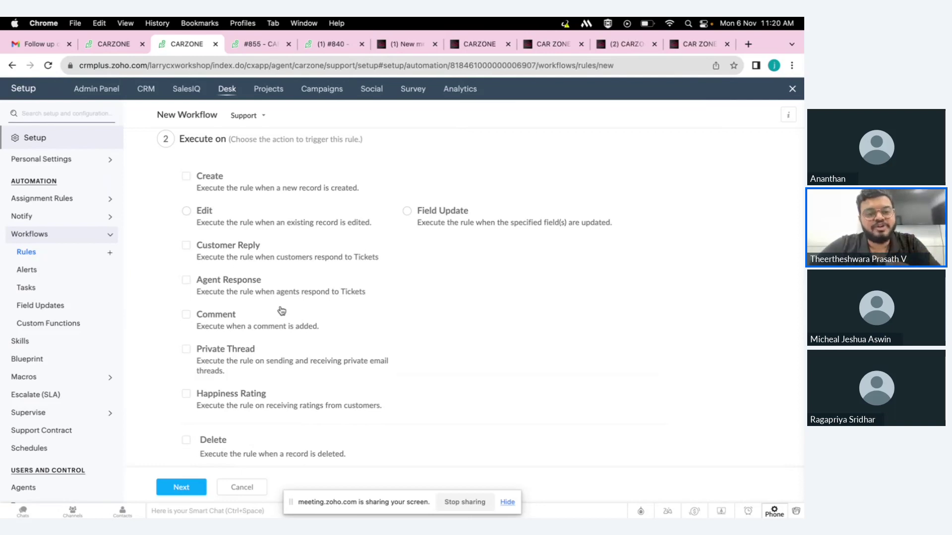
- Set the Webinar workflow to execute on Create and continue to its actions without adding any criteria
click(187, 177)
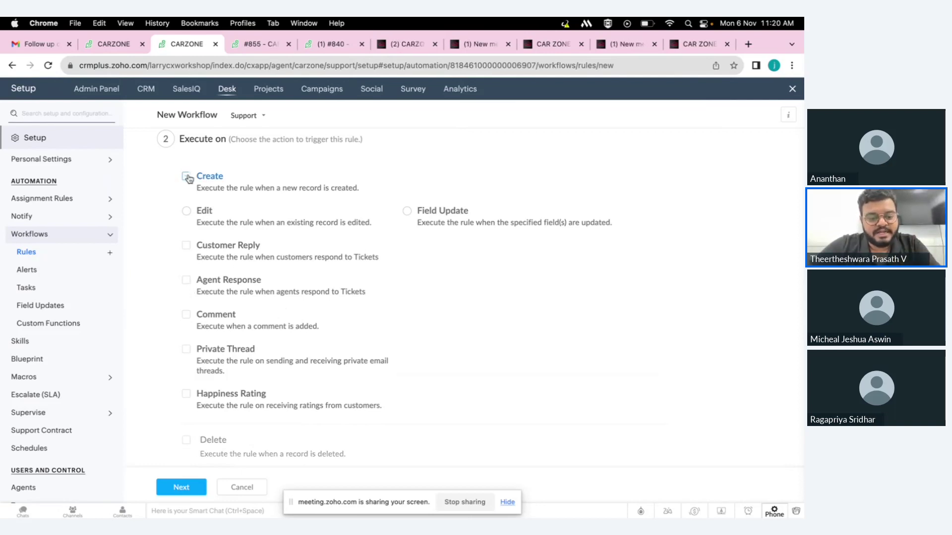
click(182, 490)
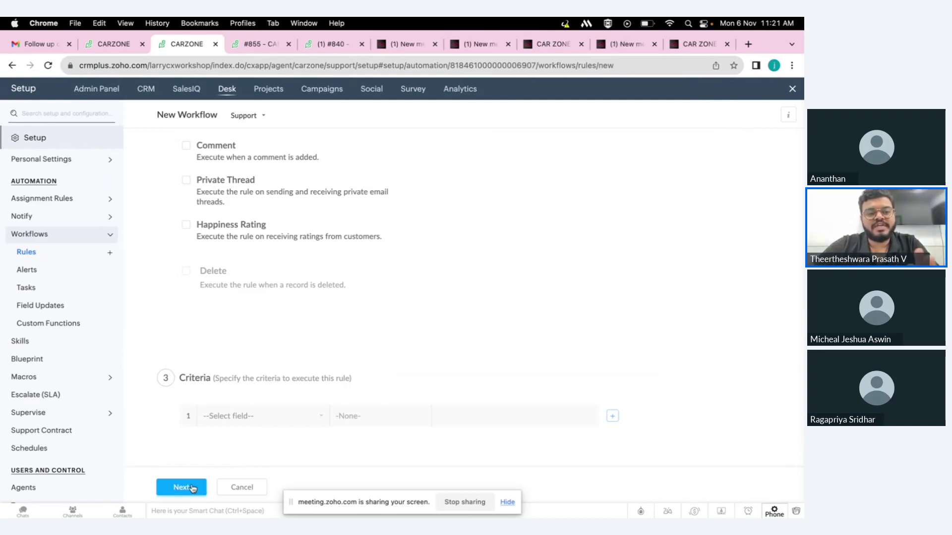
click(192, 488)
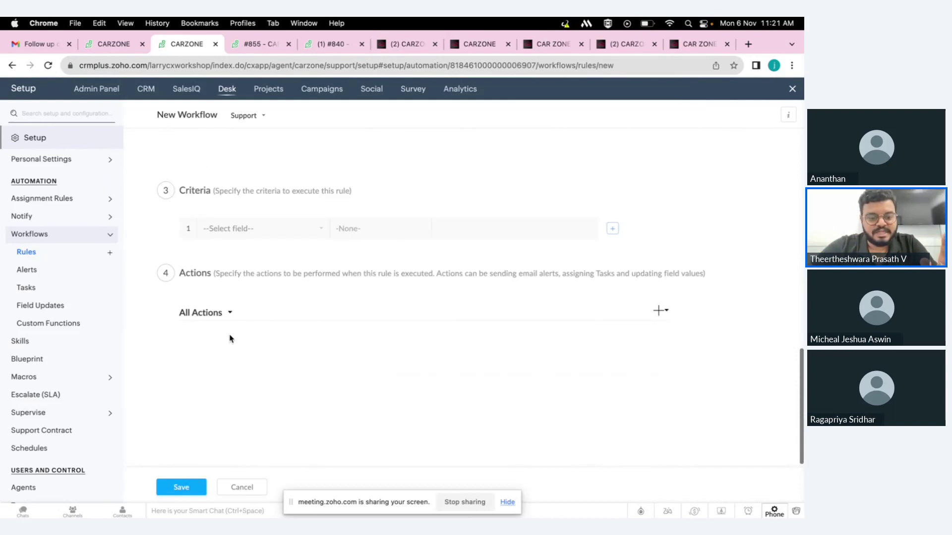
- Examine the action types available to the Webinar workflow and cancel the unsaved rule
click(229, 314)
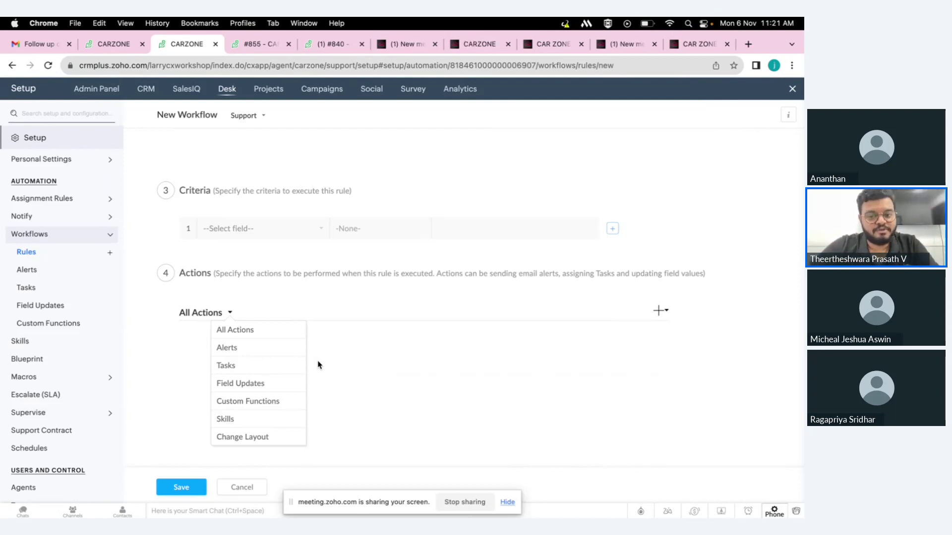
click(659, 312)
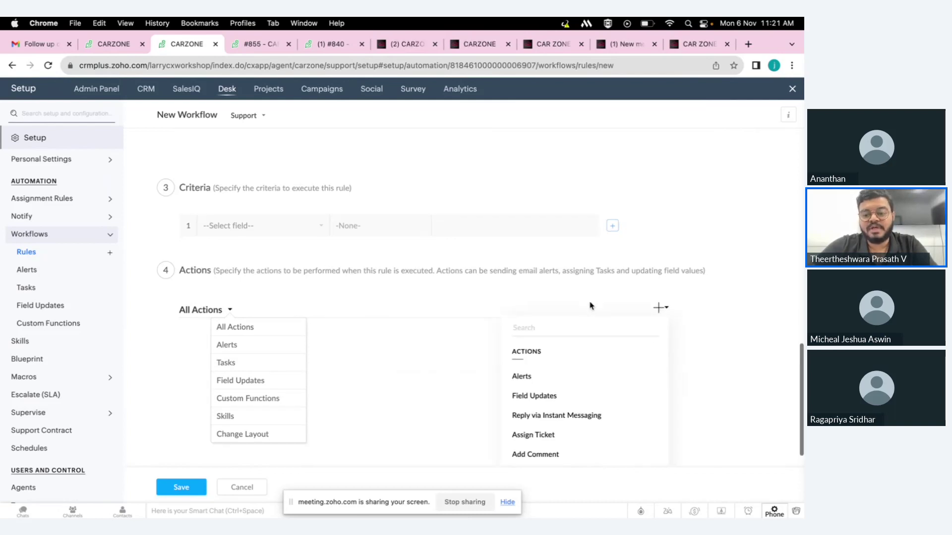
scroll(590, 304, down, 1)
mouse_move(602, 357)
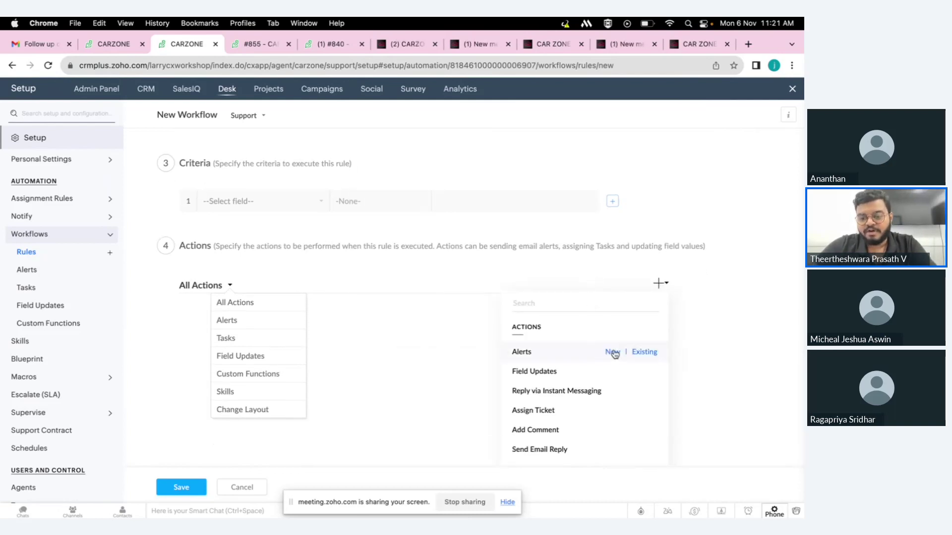
mouse_move(610, 378)
scroll(613, 416, down, 3)
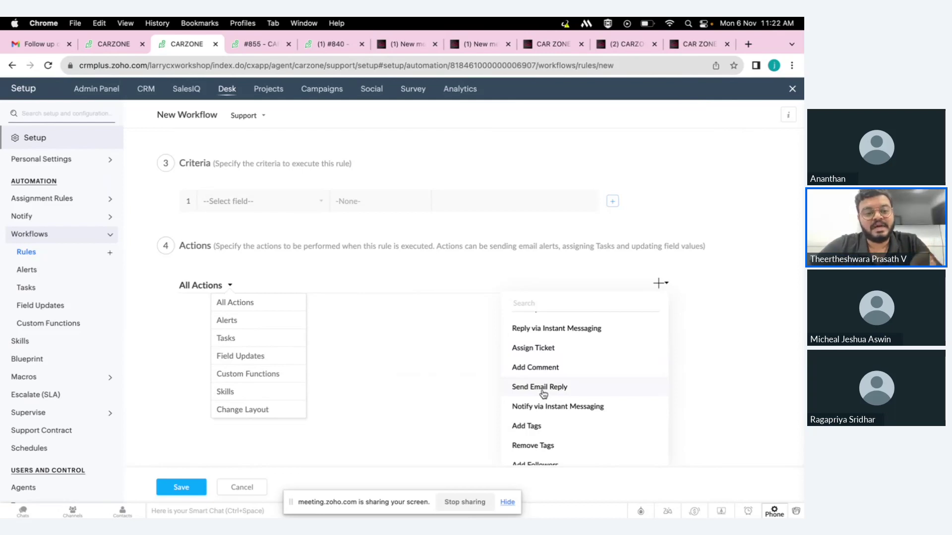
scroll(543, 405, down, 3)
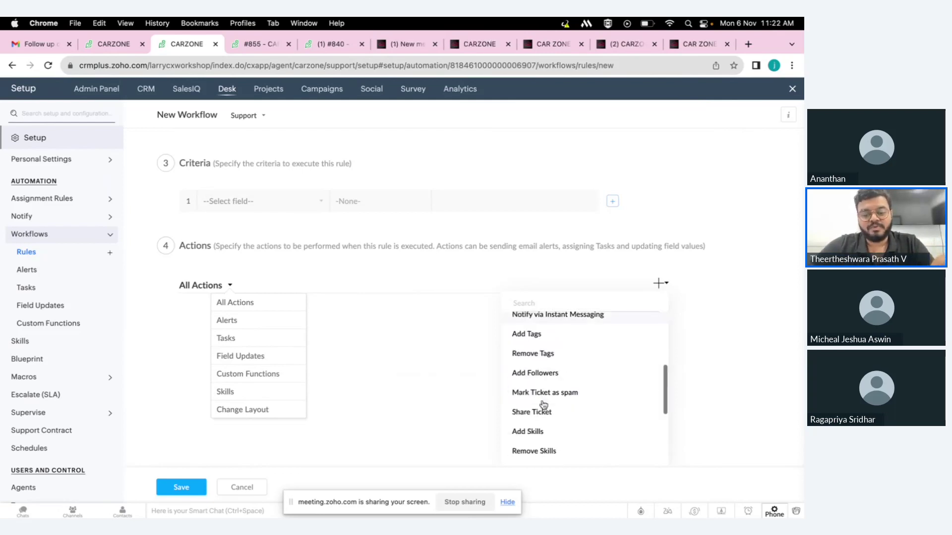
scroll(544, 405, down, 2)
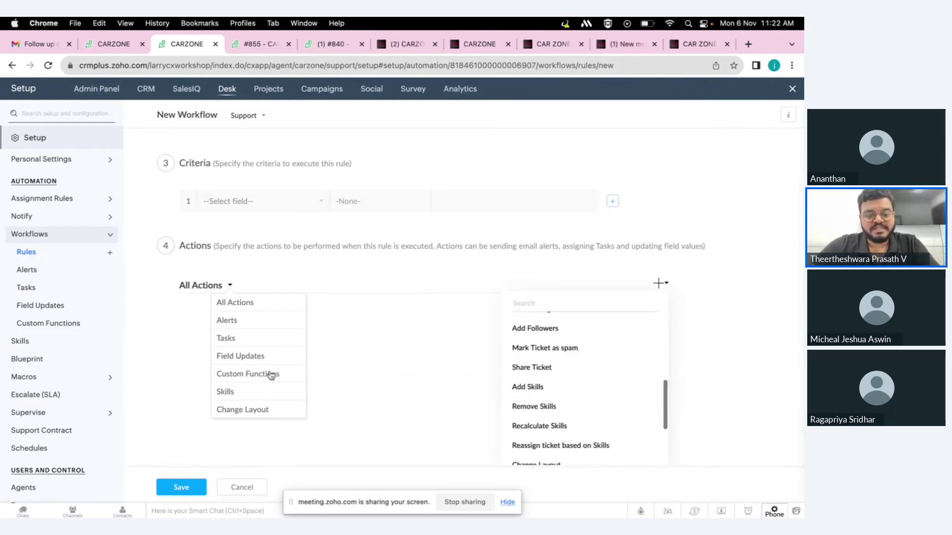
click(254, 488)
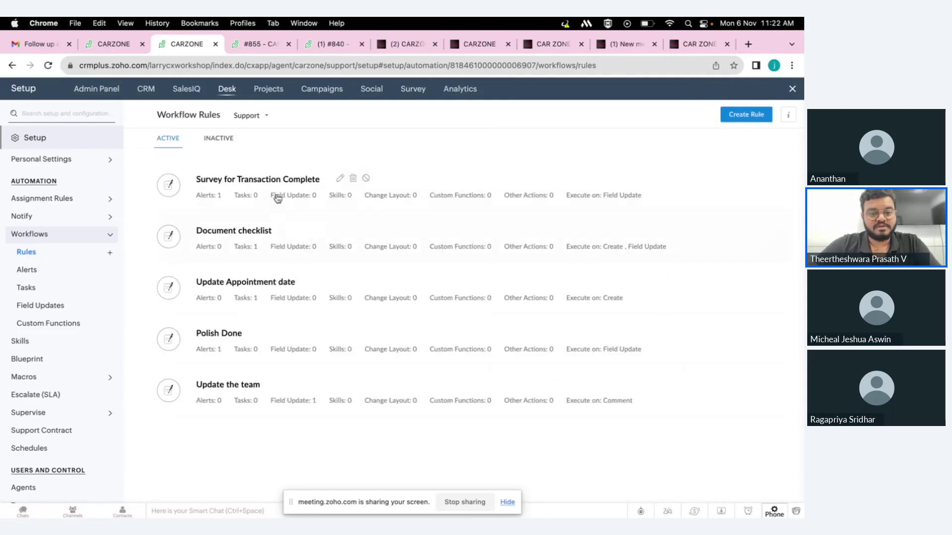
- Open the "Survey for Transaction Complete" workflow rule and examine its trigger, criteria and action
click(266, 180)
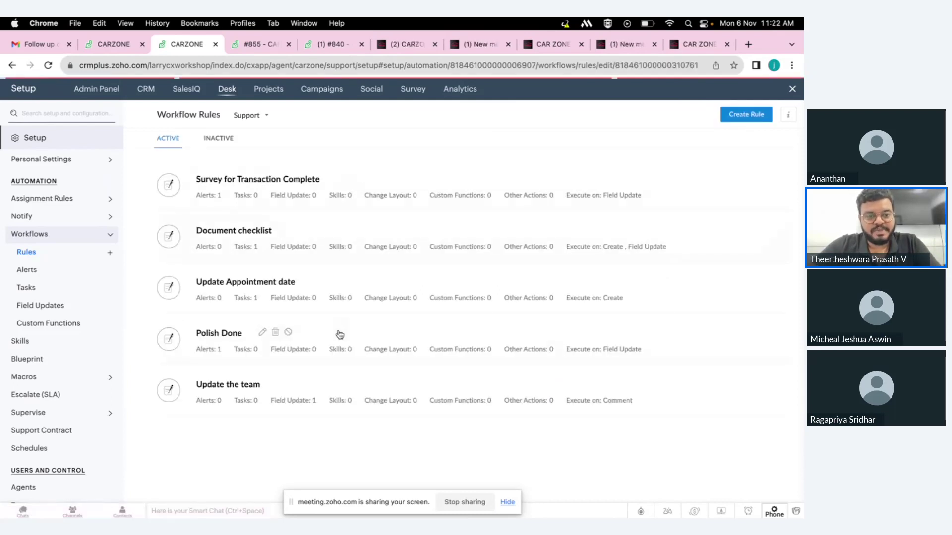
scroll(335, 346, down, 3)
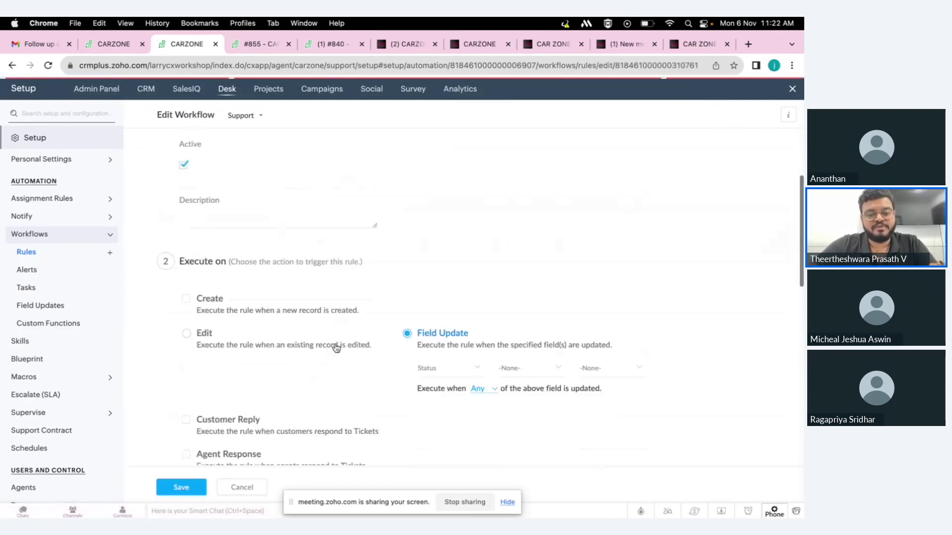
scroll(335, 347, down, 3)
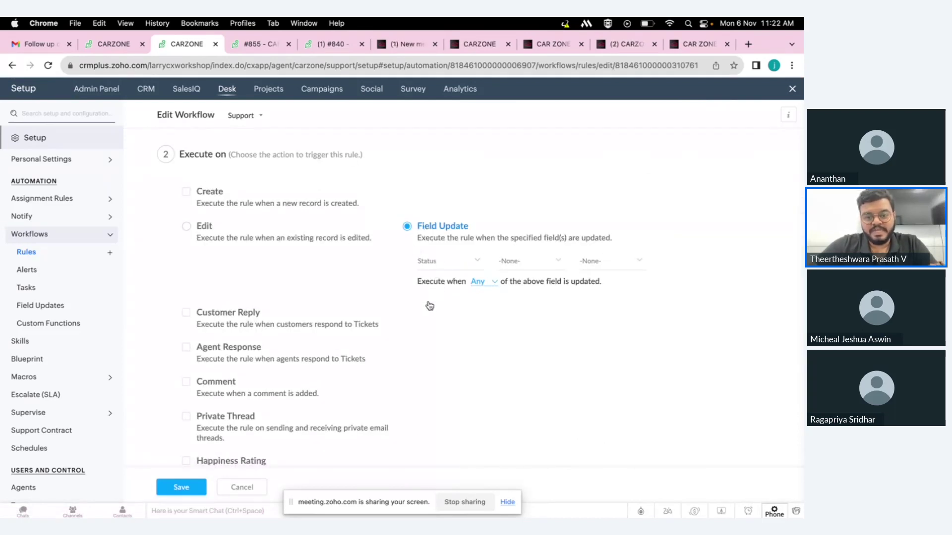
scroll(429, 306, down, 10)
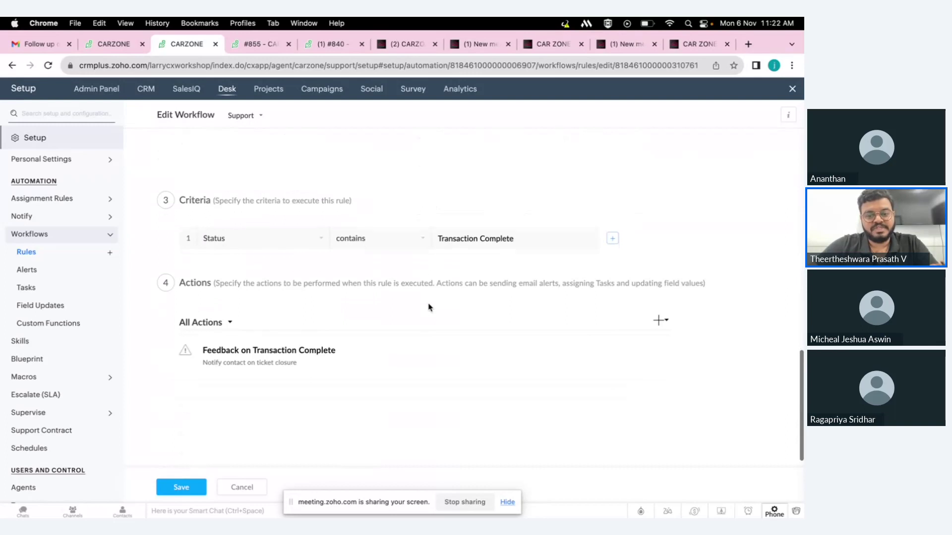
scroll(430, 307, down, 1)
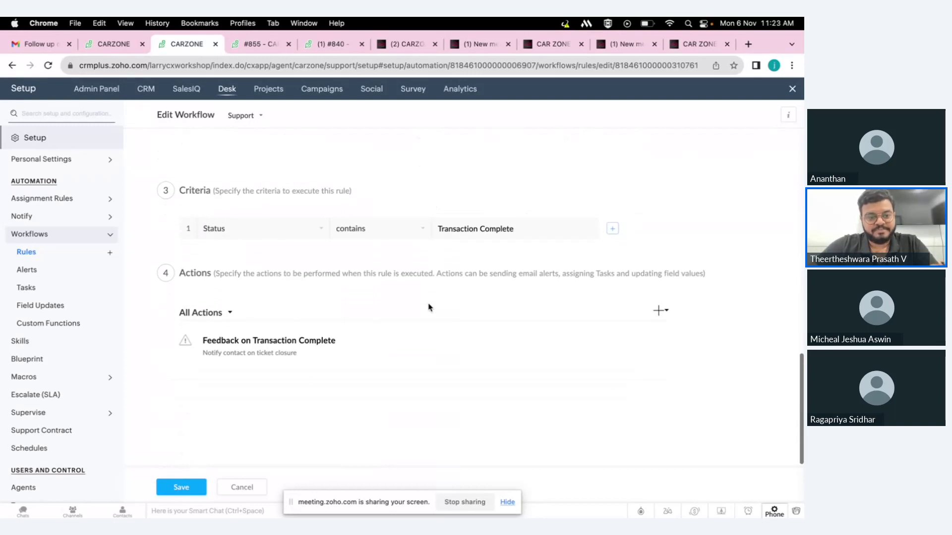
- Leave the assignment rule setup, open the "I require Refund" ticket and revoke its Blueprint
click(106, 46)
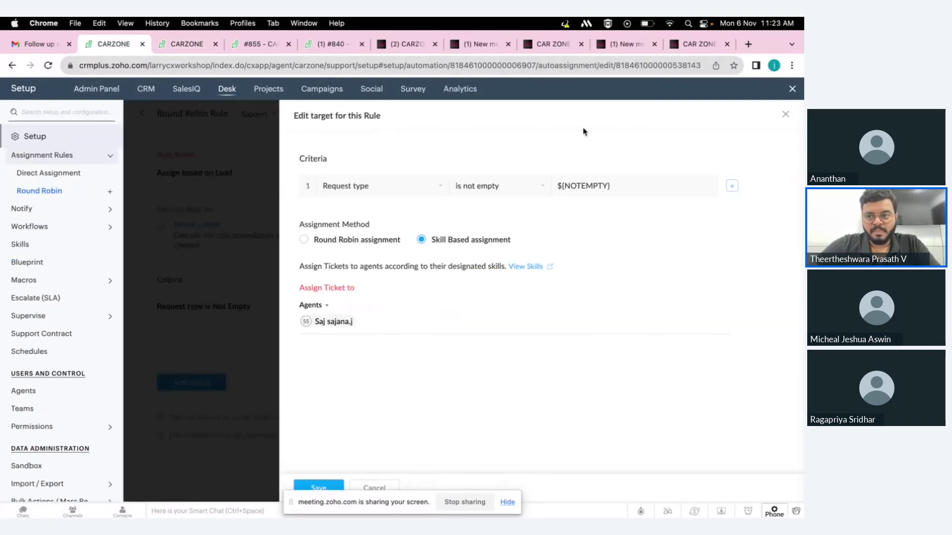
click(792, 89)
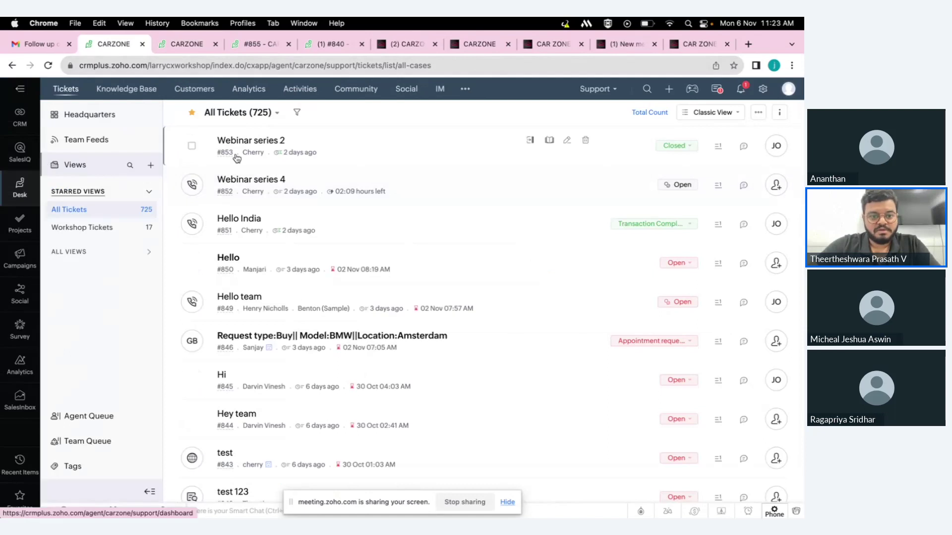
click(352, 145)
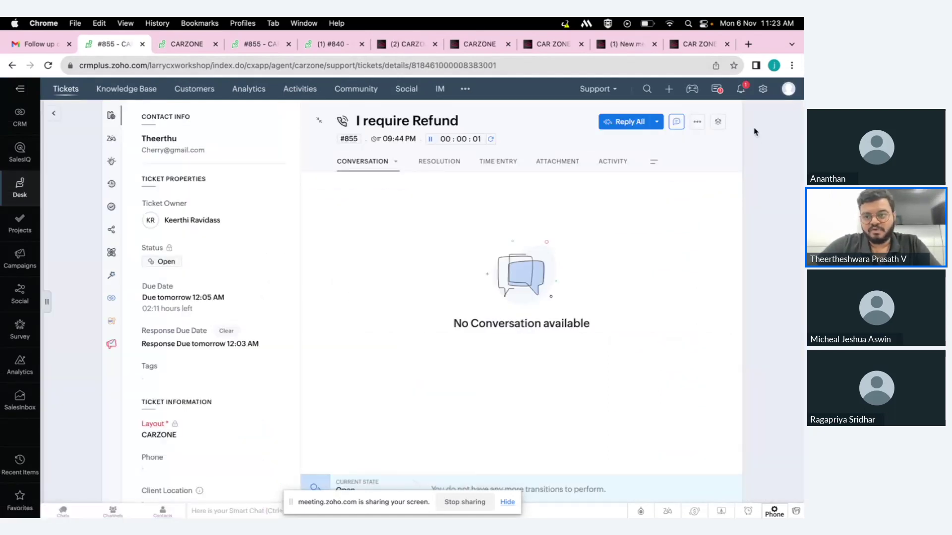
click(697, 121)
click(653, 304)
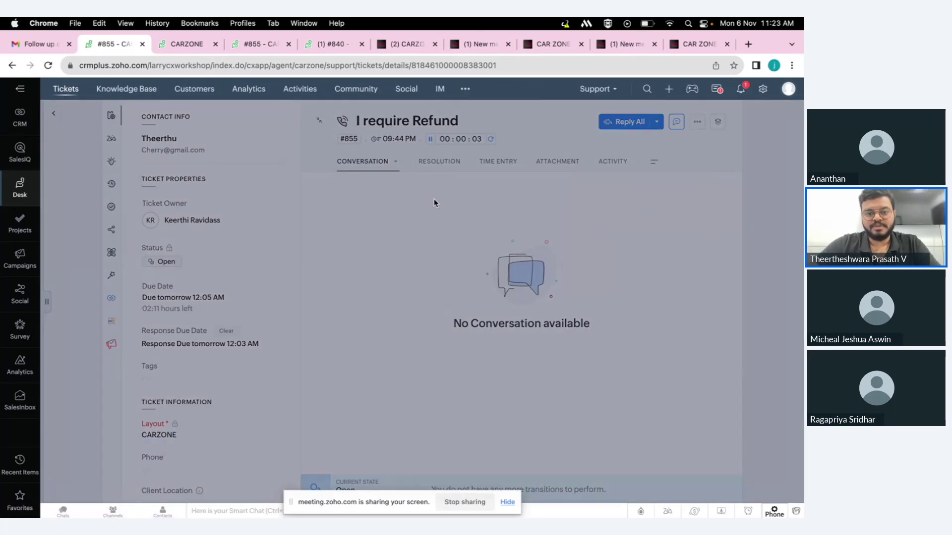
click(332, 199)
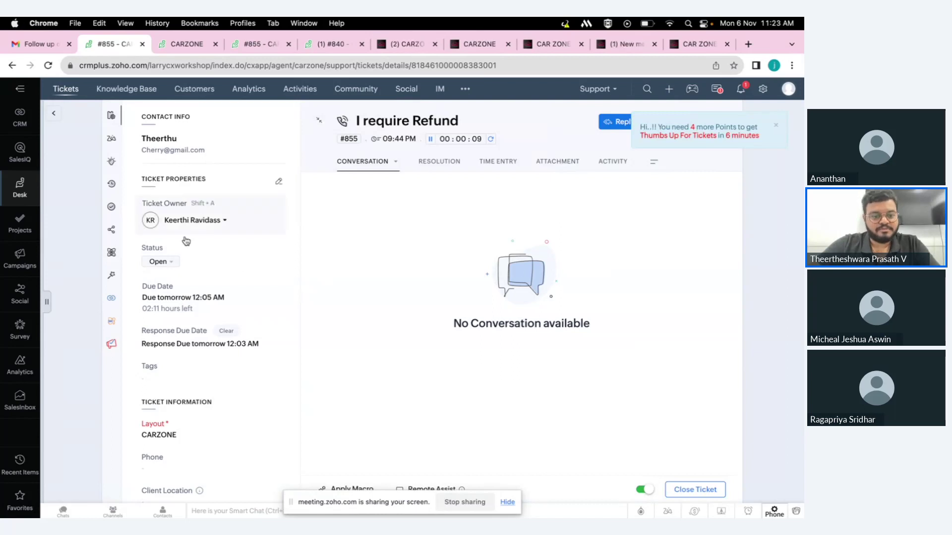
- Set the "I require Refund" ticket's status to Transaction Complete and dismiss the points notifications
click(172, 264)
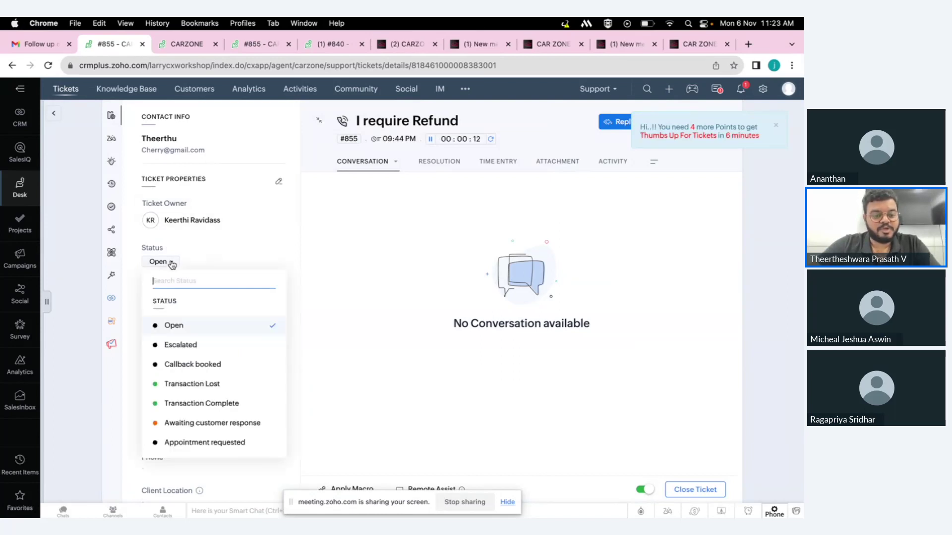
click(205, 405)
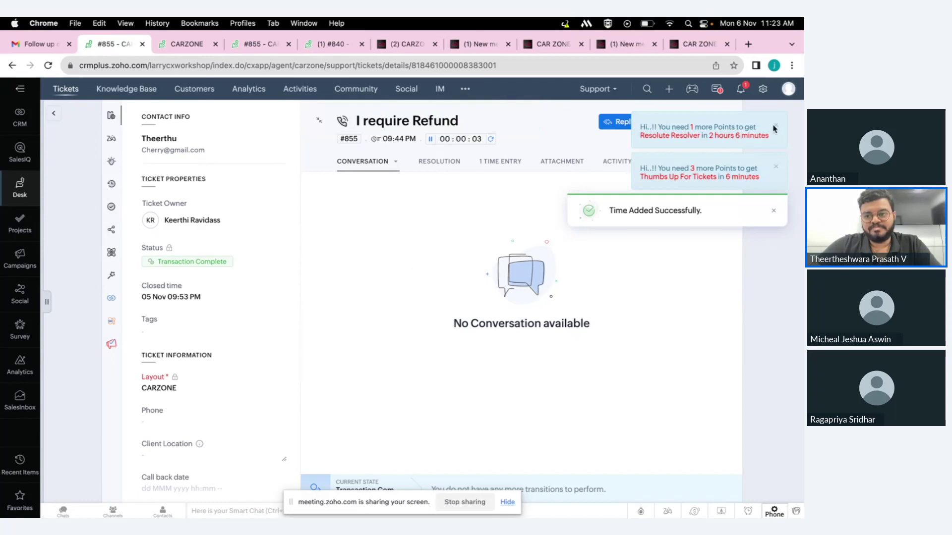
click(775, 166)
click(777, 126)
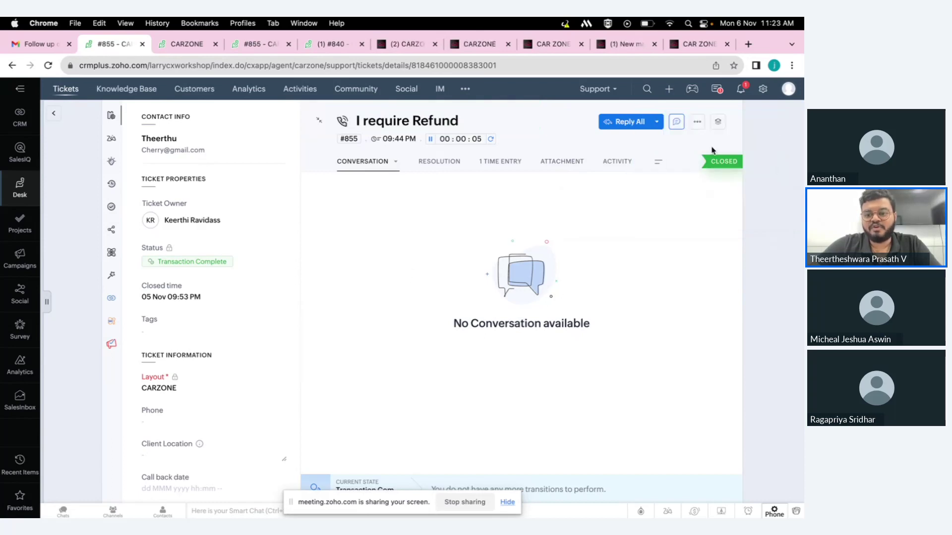
- Review the "I require Refund" ticket's history and check it against the survey workflow rule's criteria
click(658, 162)
click(587, 212)
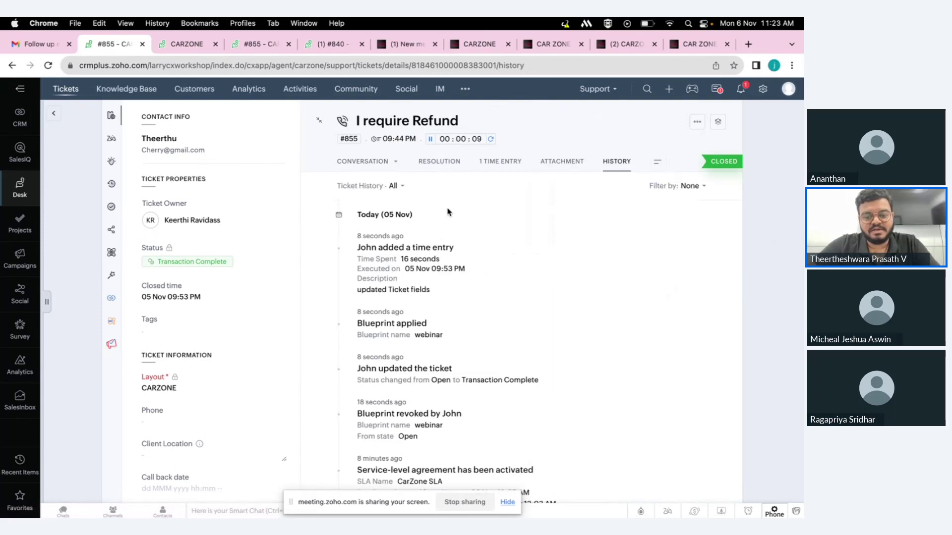
scroll(450, 341, down, 3)
scroll(450, 341, down, 6)
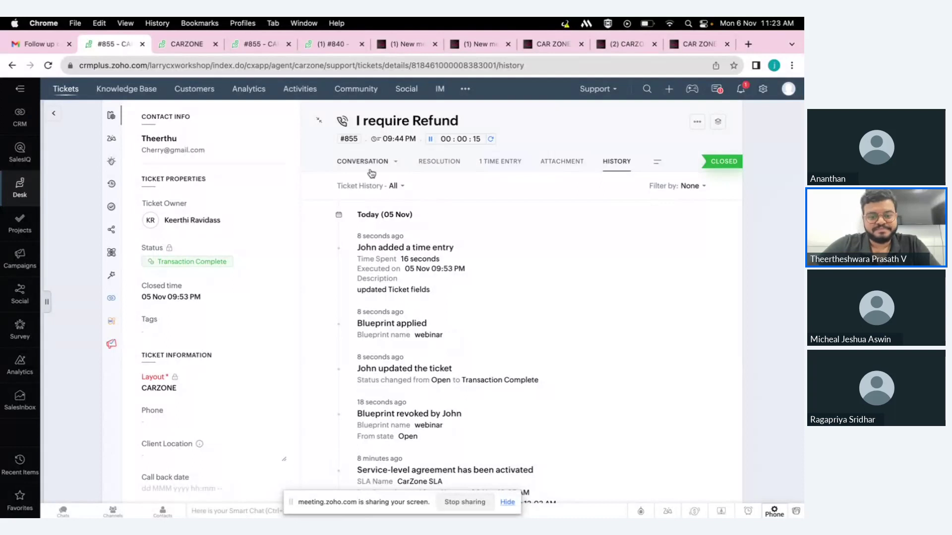
click(184, 44)
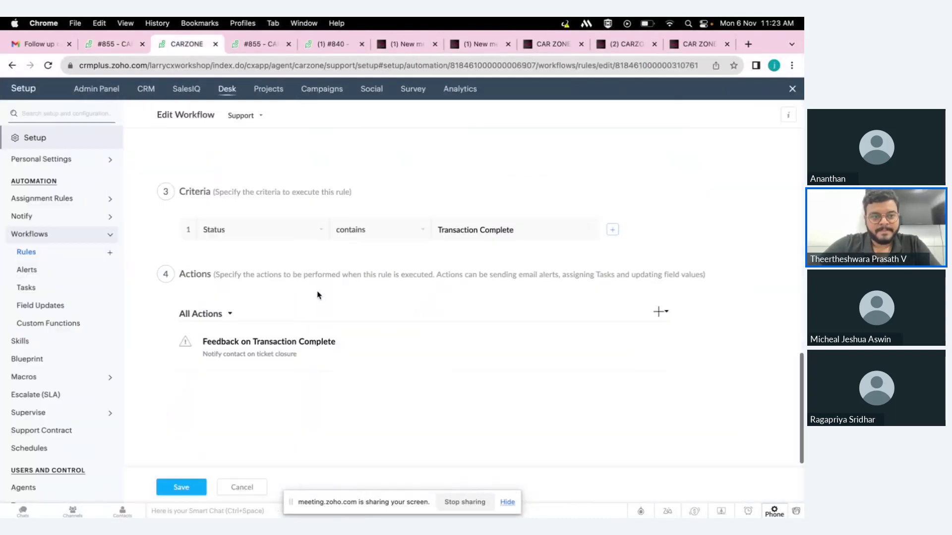
scroll(348, 248, up, 4)
- Reopen the "I require Refund" ticket from the All Tickets list and view its refreshed history
click(120, 47)
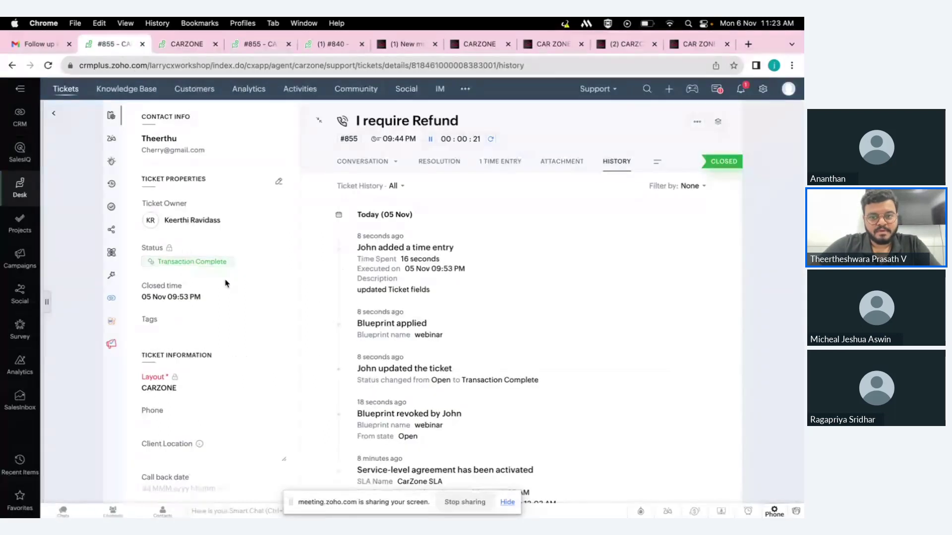
click(46, 95)
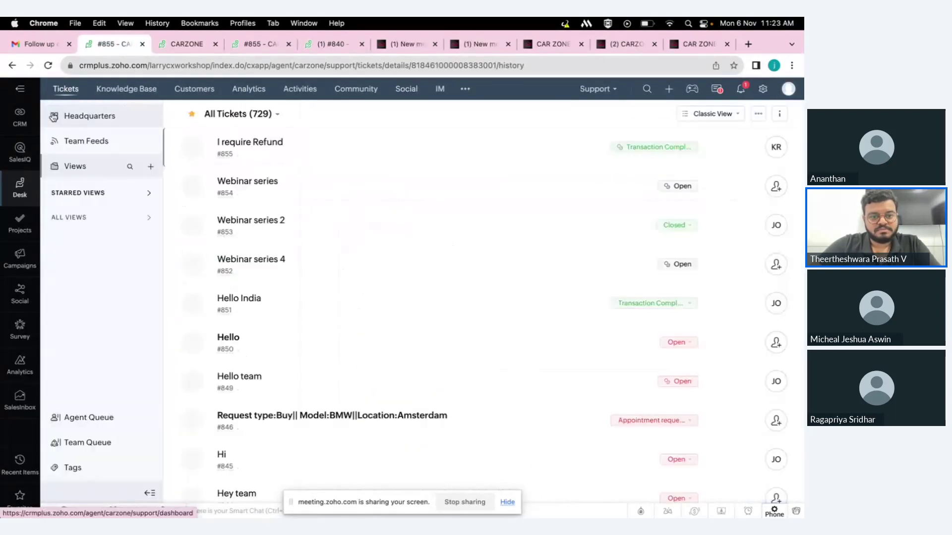
click(332, 132)
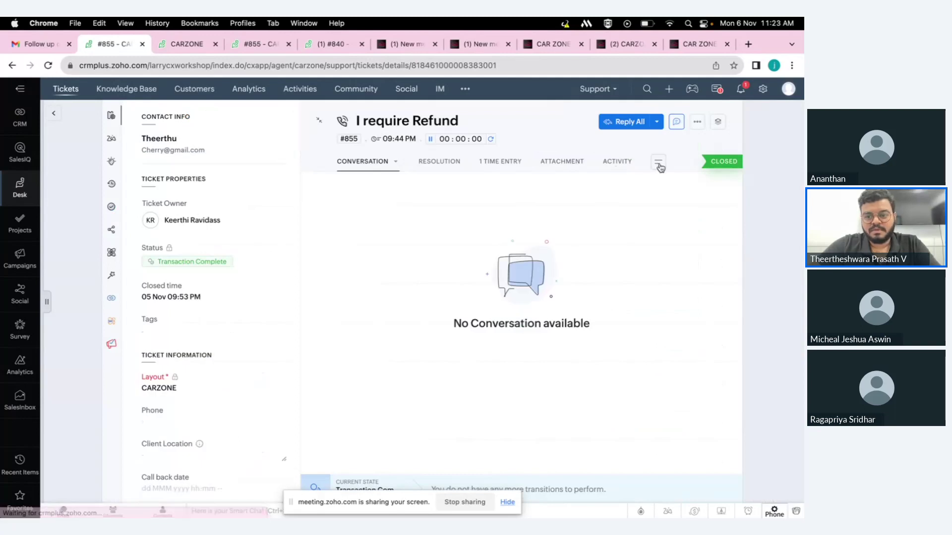
click(658, 162)
click(626, 216)
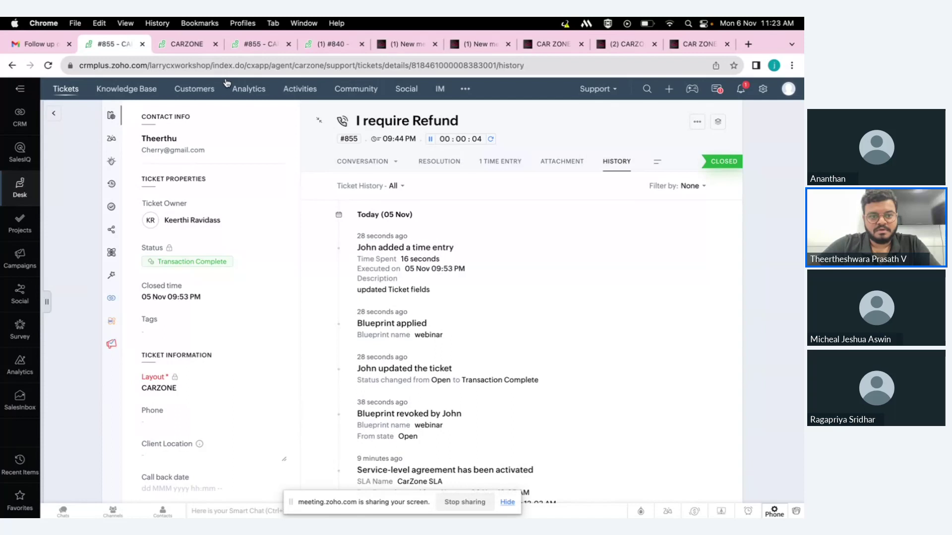
- Recheck the action, criteria, field update trigger and basic information of the "Survey for Transaction Complete" rule
click(187, 43)
scroll(340, 248, down, 4)
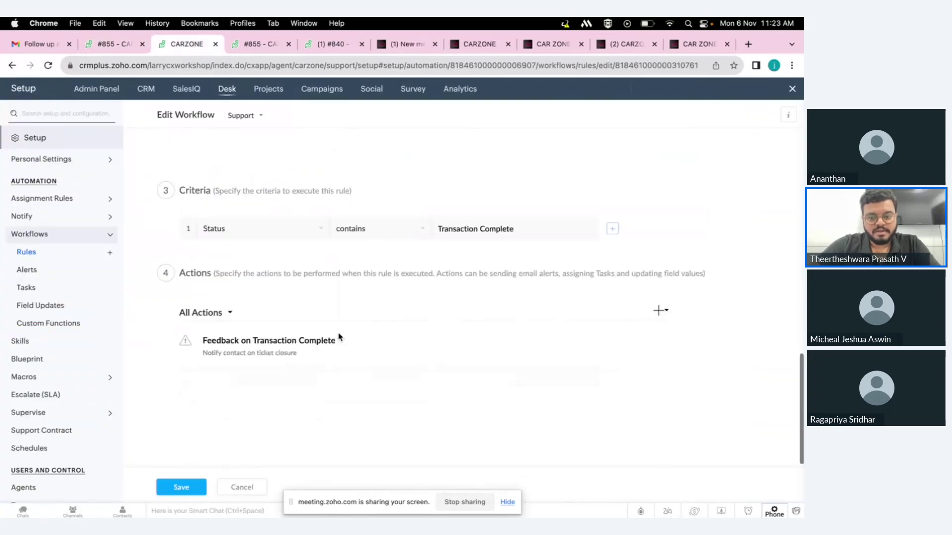
scroll(291, 340, up, 2)
scroll(291, 340, up, 6)
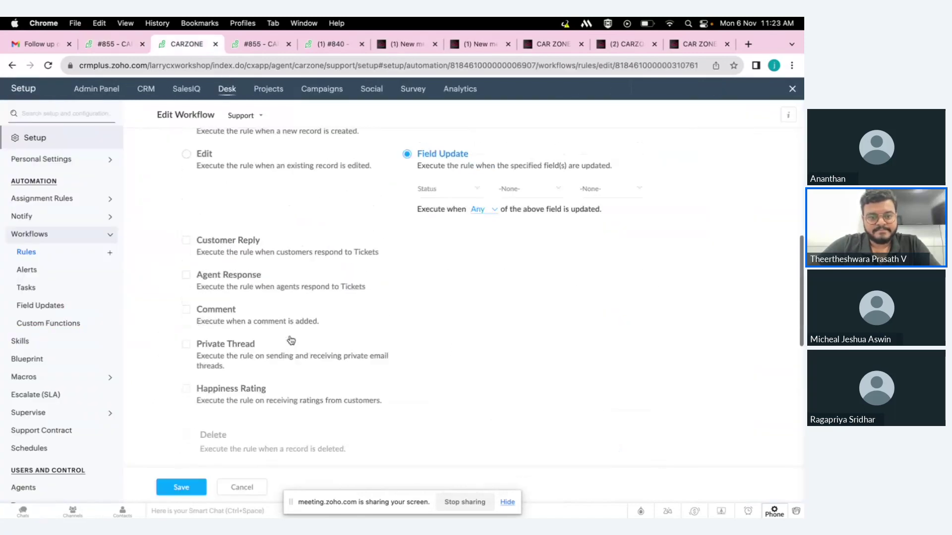
scroll(291, 340, up, 4)
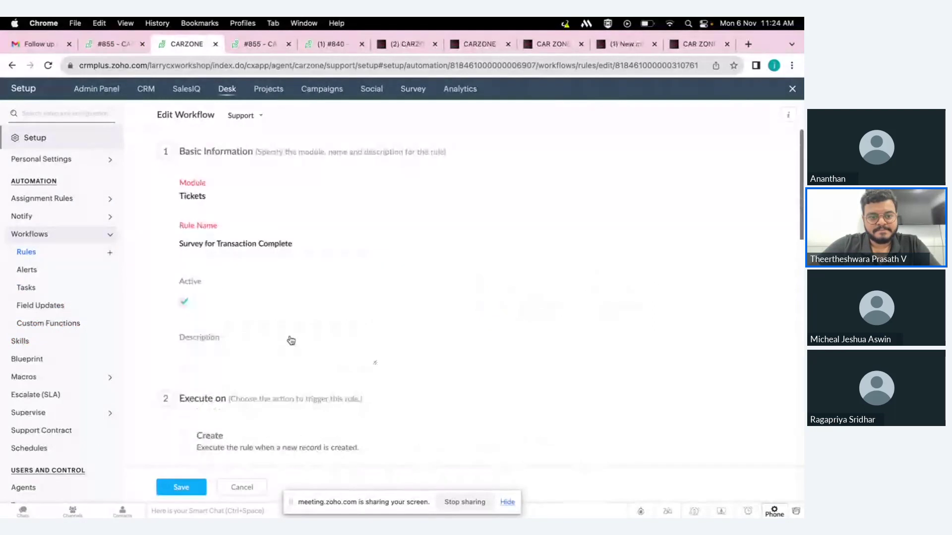
- Start a new ticket in the Support department and select the existing customer contact that has an e-mail address
click(117, 45)
click(54, 115)
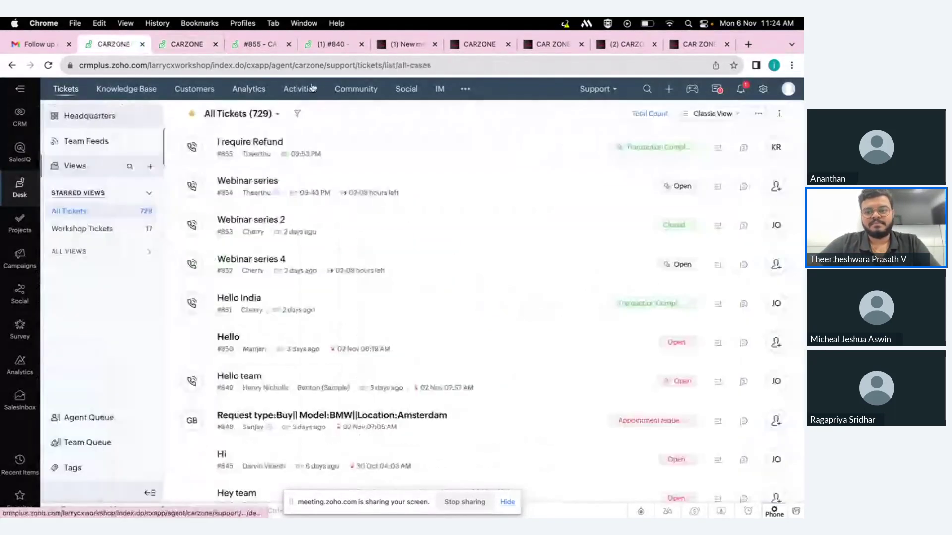
click(668, 89)
click(630, 122)
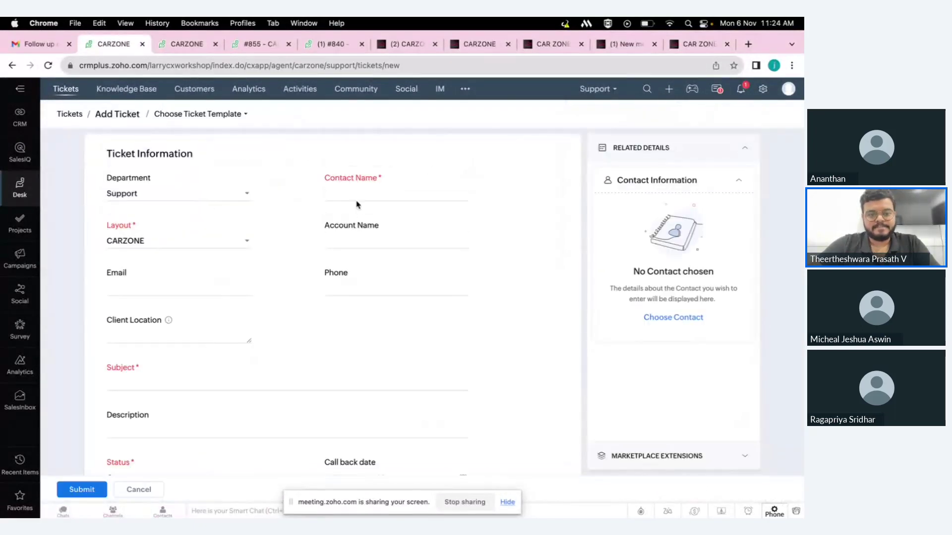
click(353, 196)
text(theerthu)
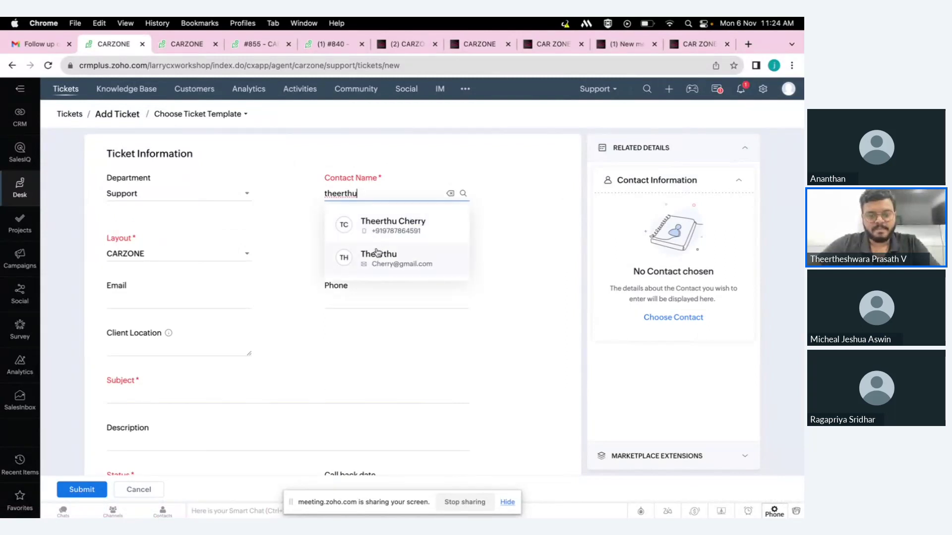
click(378, 259)
- Enter "Hello All" as the new ticket's subject and submit the ticket
click(172, 380)
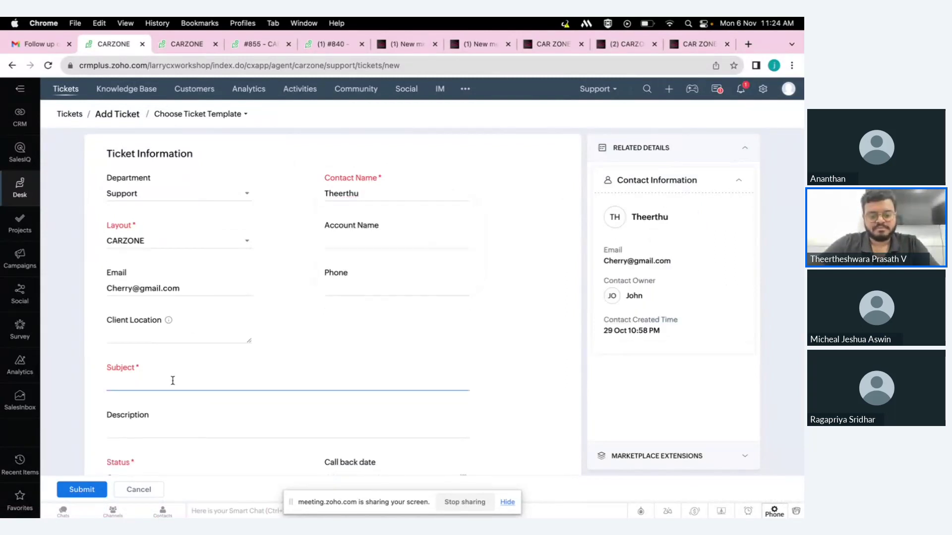
text(Hw)
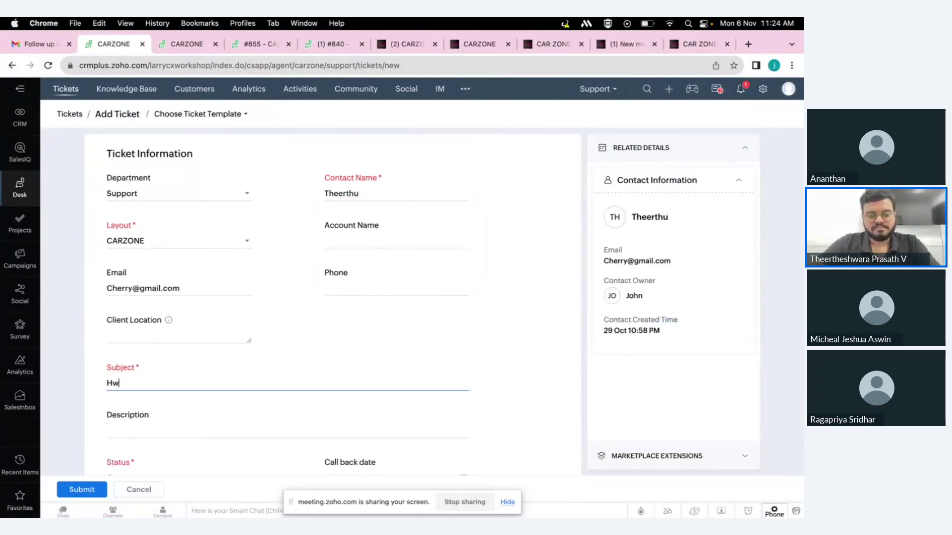
text(llo Al)
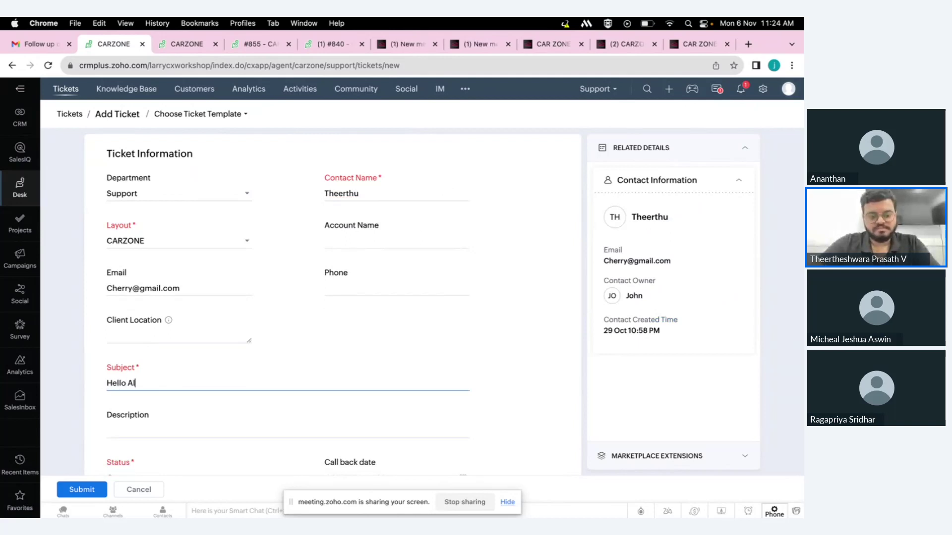
text(l)
scroll(183, 418, down, 3)
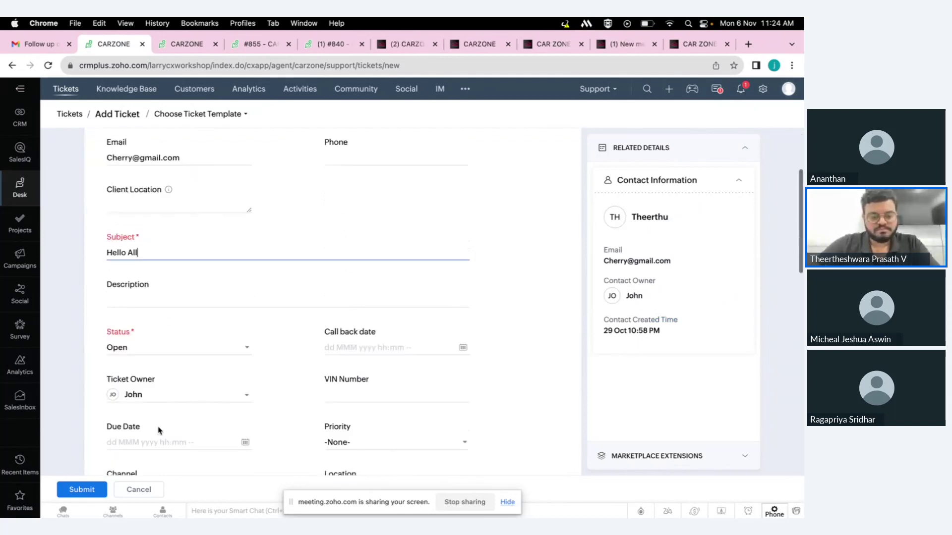
click(82, 490)
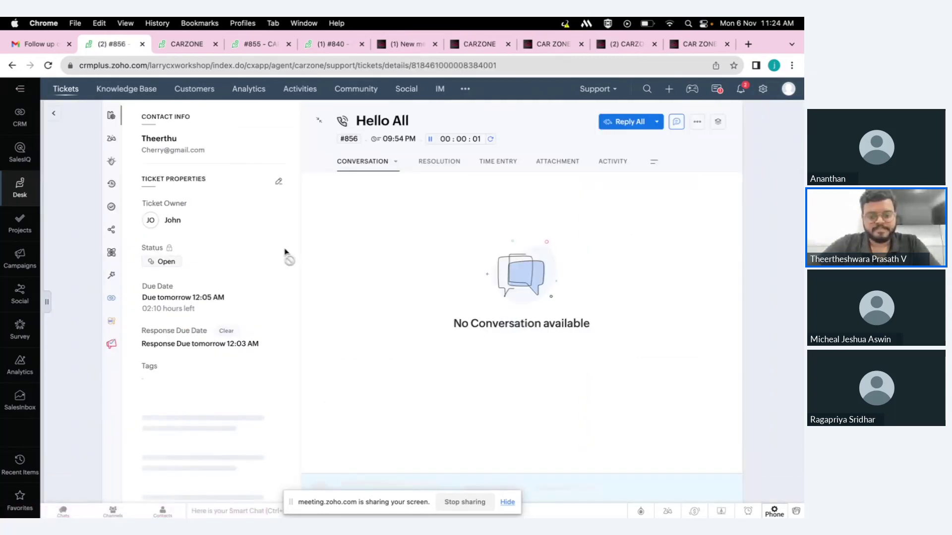
- Revoke the Blueprint on the "Hello All" ticket and set its status to Transaction Complete
click(697, 121)
click(629, 310)
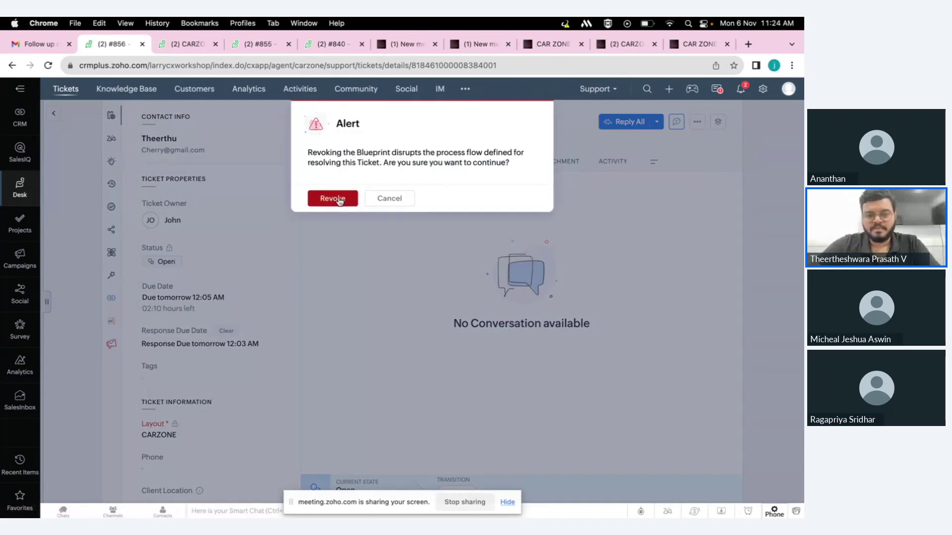
click(337, 200)
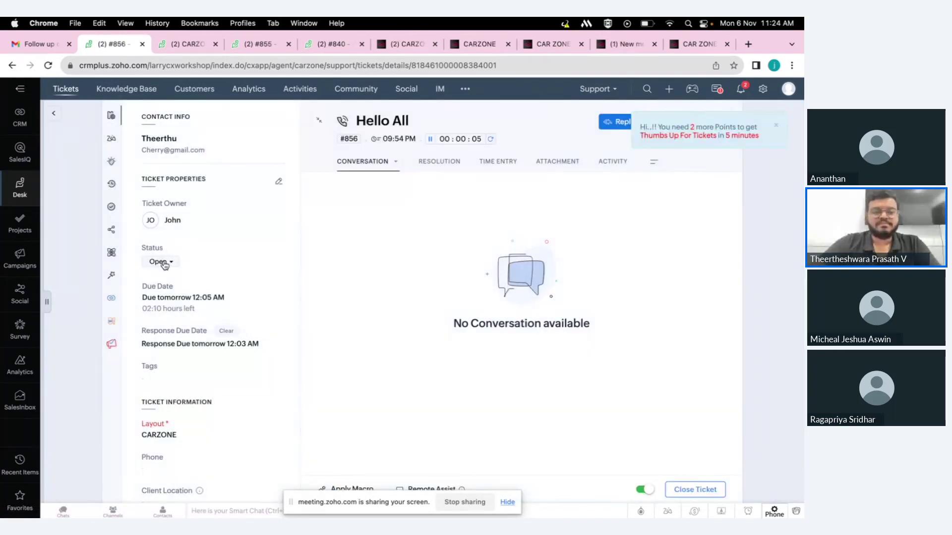
click(160, 262)
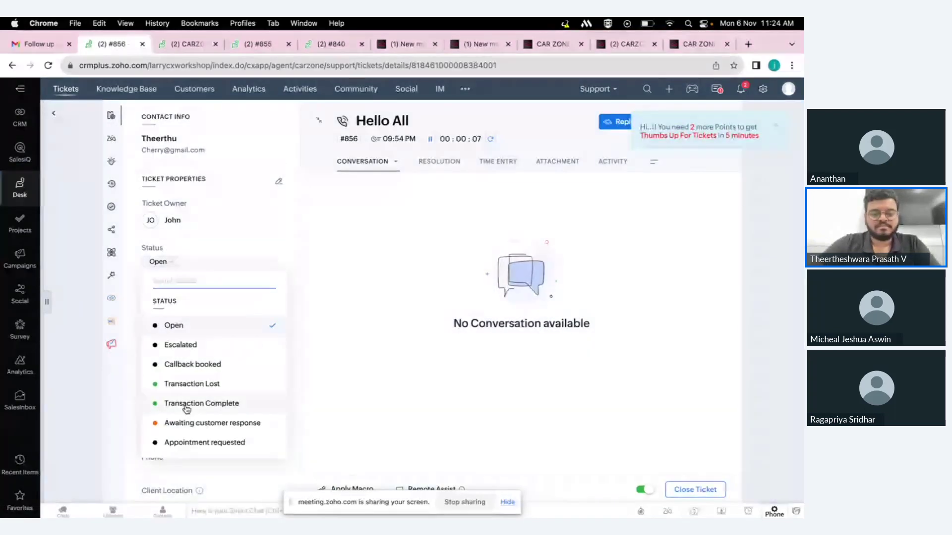
- Recheck the criteria and alert action of the "Survey for Transaction Complete" rule and return to the "Hello All" ticket
click(190, 45)
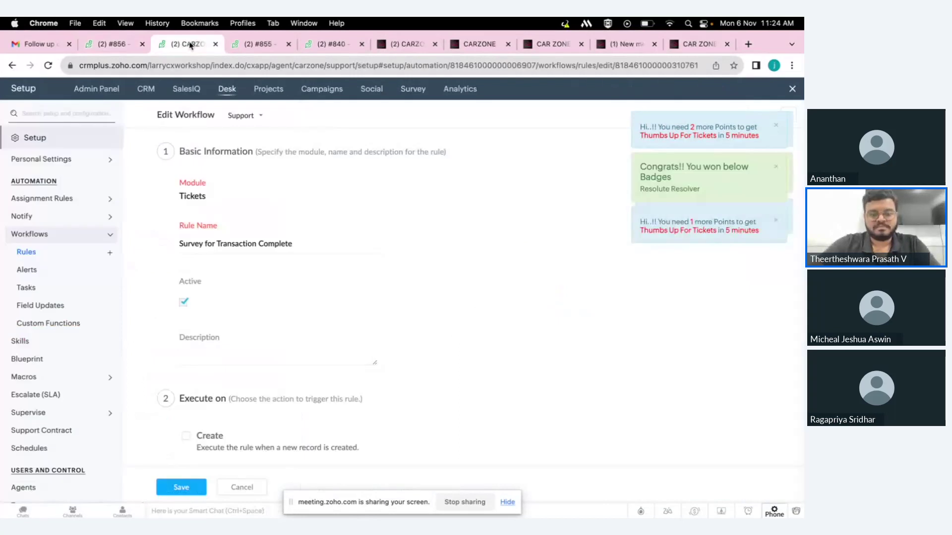
scroll(246, 261, down, 15)
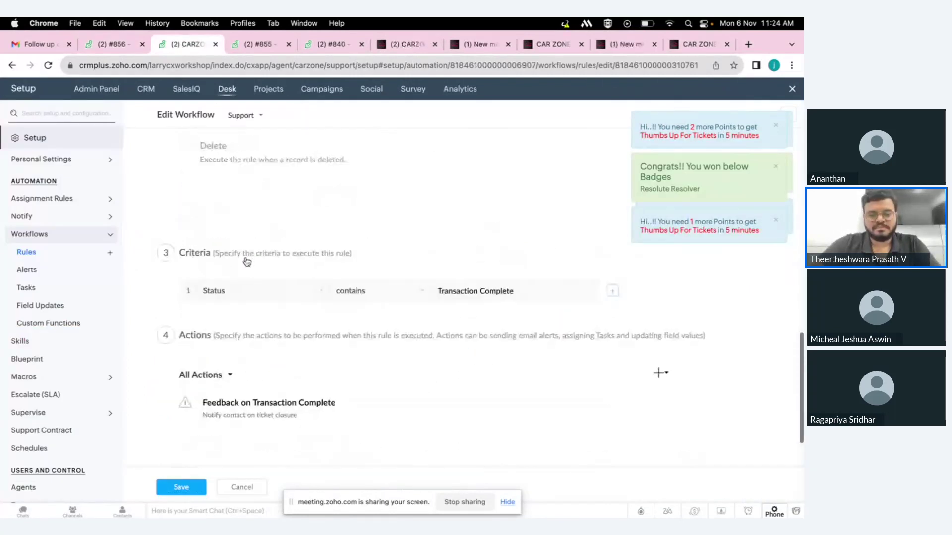
click(111, 44)
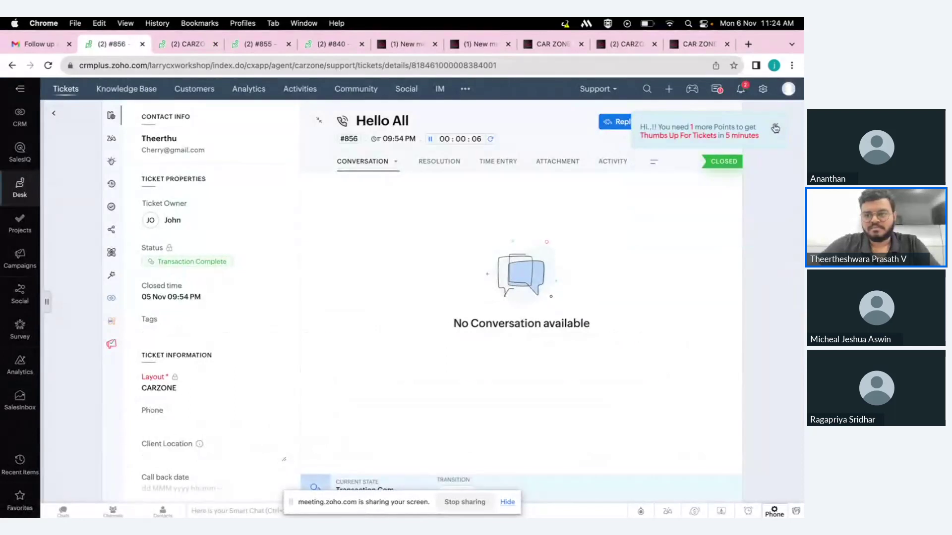
- Review the history entries of the "Hello All" ticket and go back to its conversation
click(656, 160)
click(601, 207)
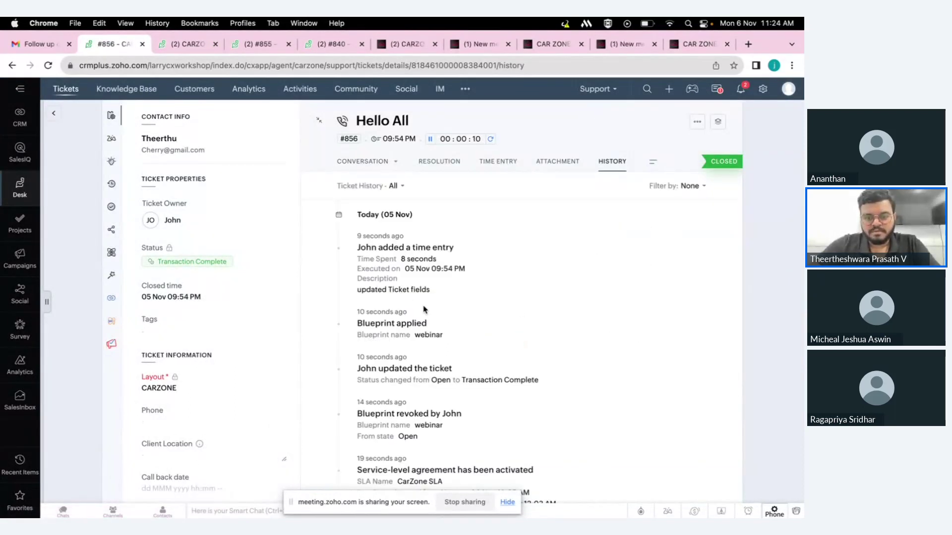
scroll(424, 309, down, 2)
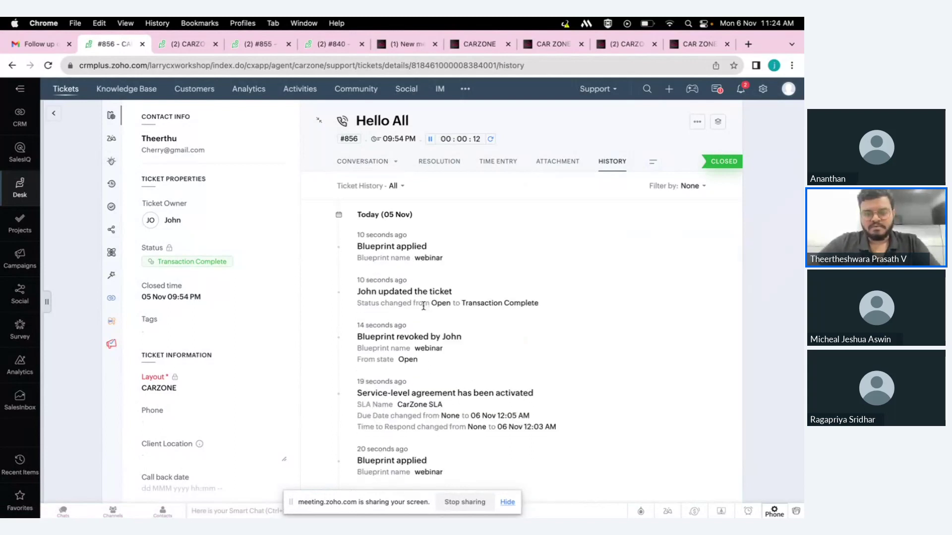
scroll(425, 308, down, 3)
scroll(425, 310, up, 5)
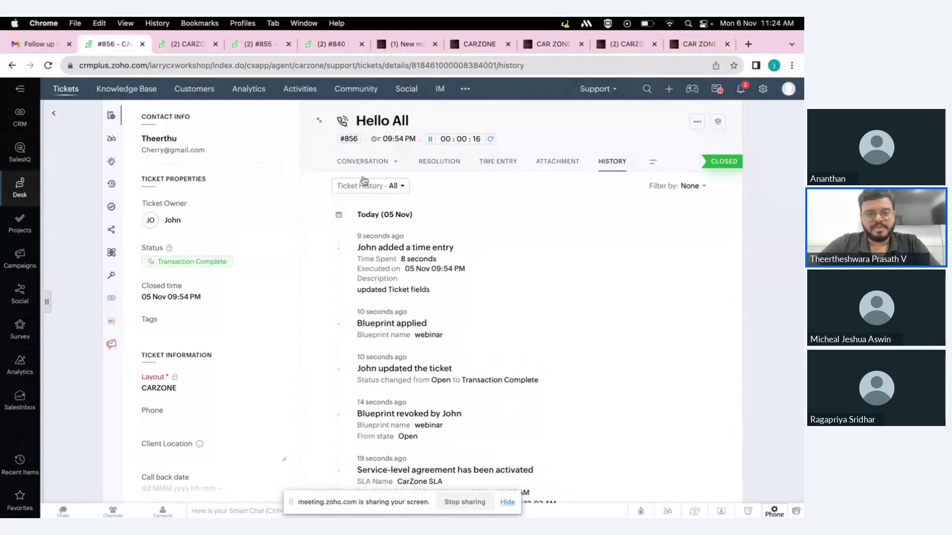
click(363, 162)
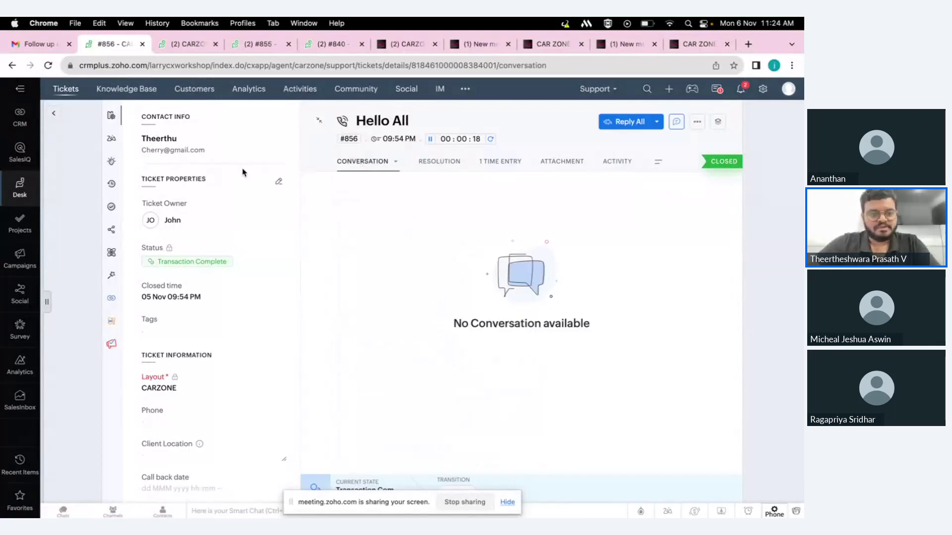
- Check the open Gmail message, switch to the presentation and advance to the "Simplifying Process - Macros" slide
click(40, 44)
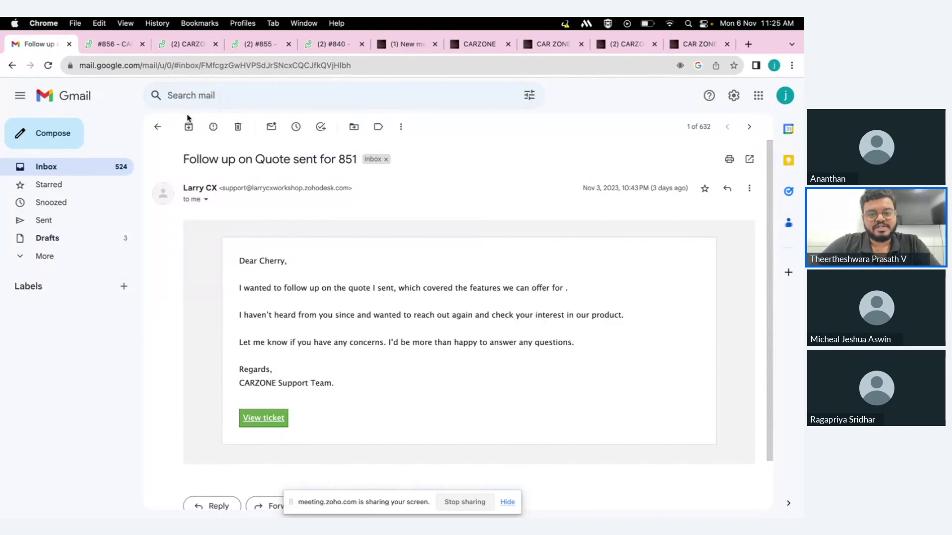
key(ctrl+Right)
key(ctrl+Left)
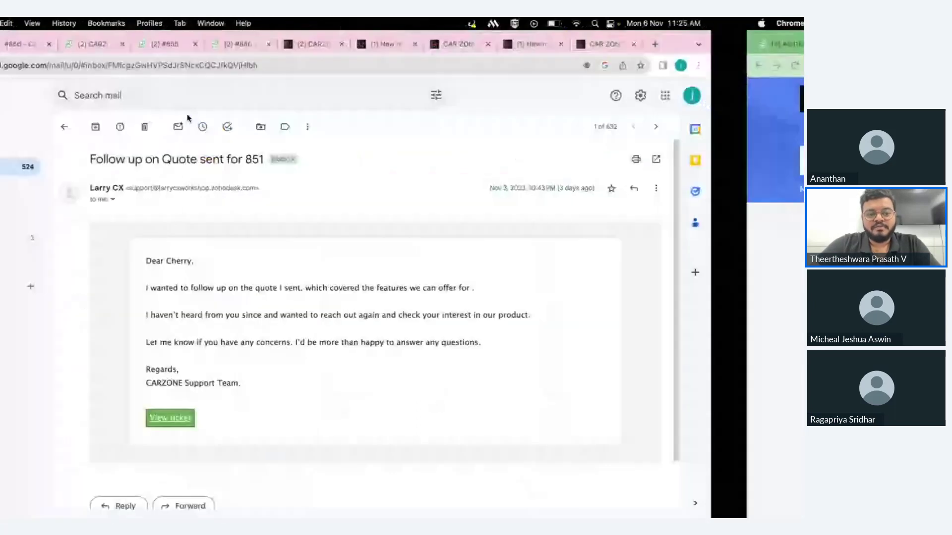
key(ctrl+Left)
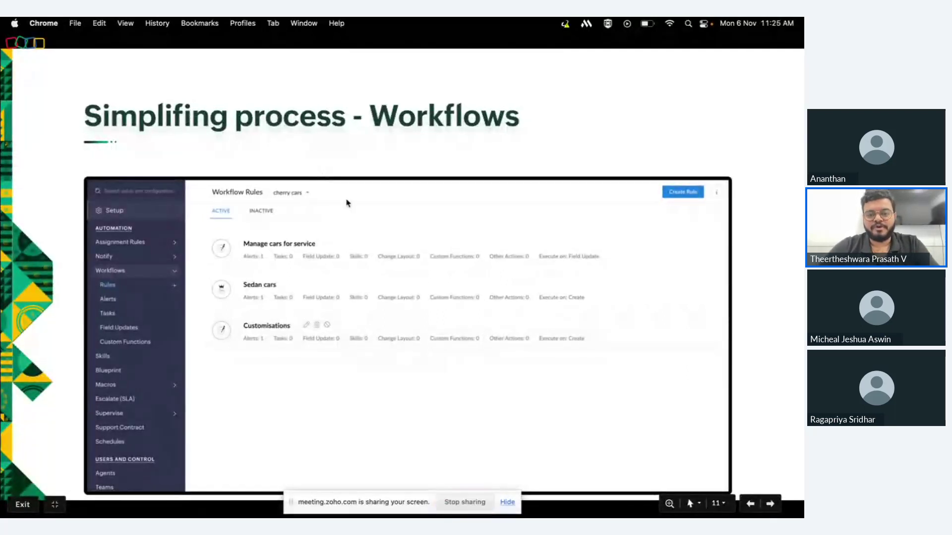
key(Right)
key(Right)
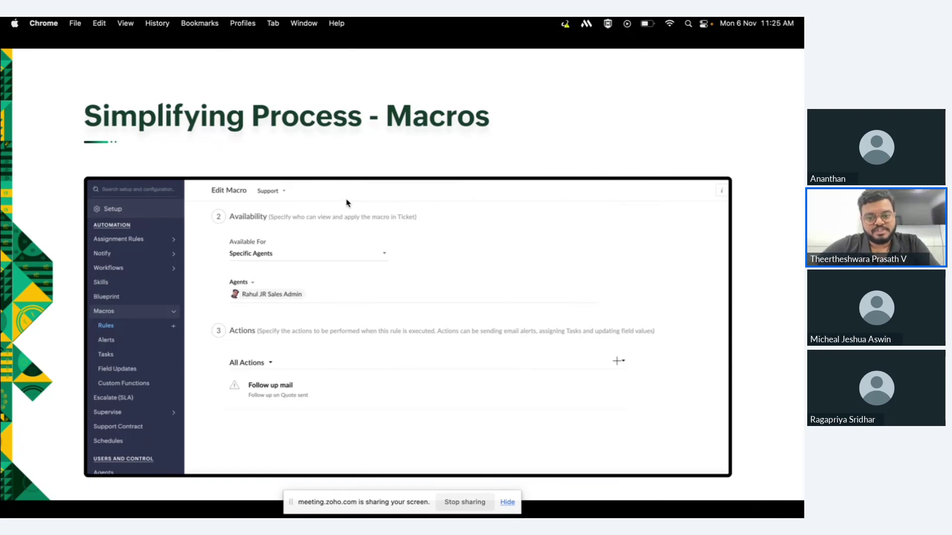
- Return to the Support ticket list in Zoho Desk, select all tickets on the page and apply the "Quick Field Update" macro
key(ctrl+Right)
click(115, 44)
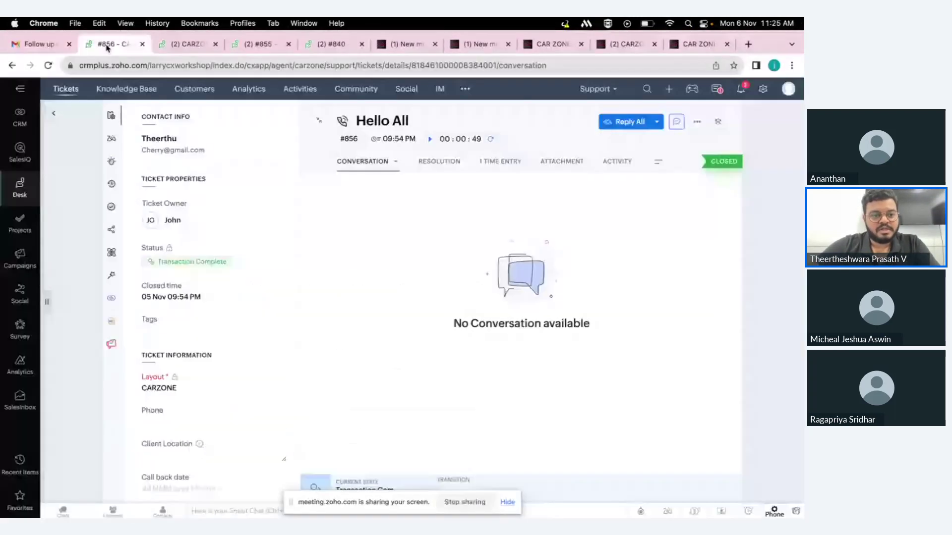
click(49, 121)
click(192, 147)
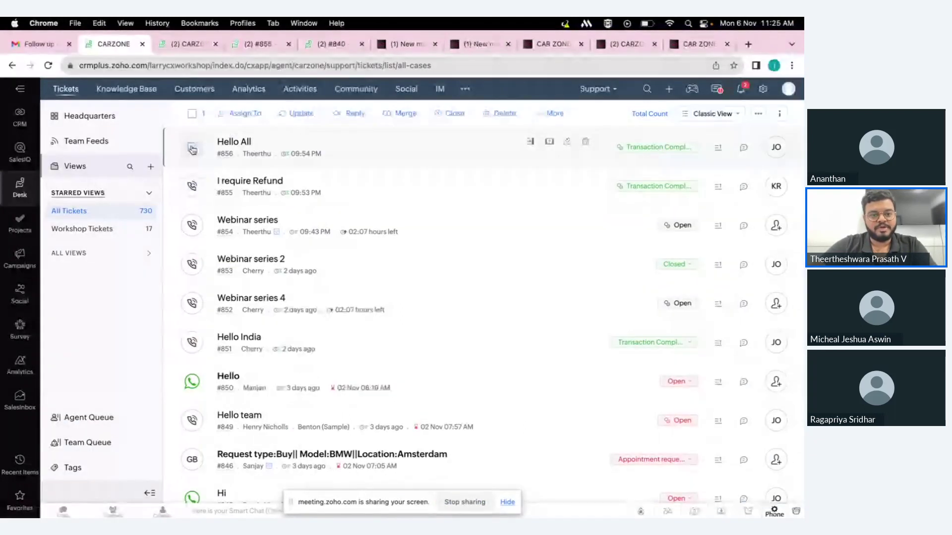
click(195, 115)
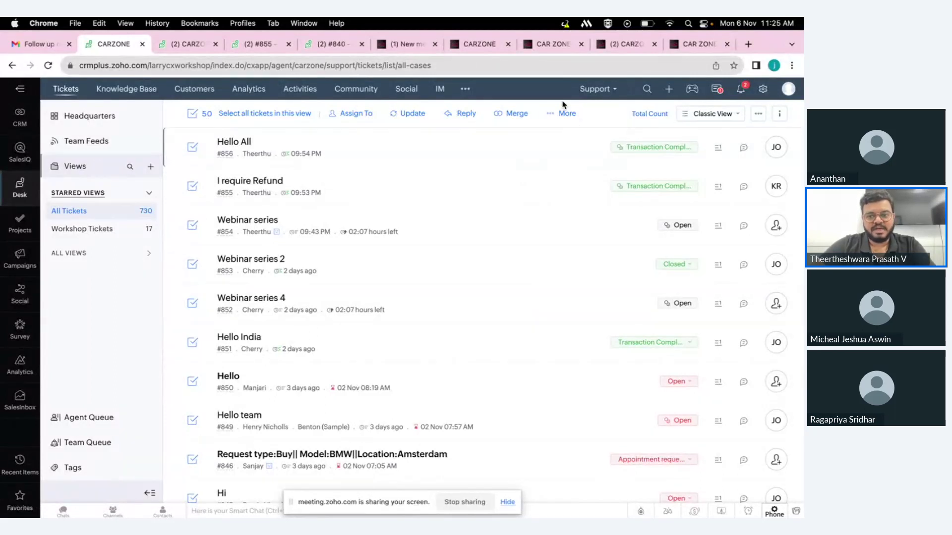
click(551, 115)
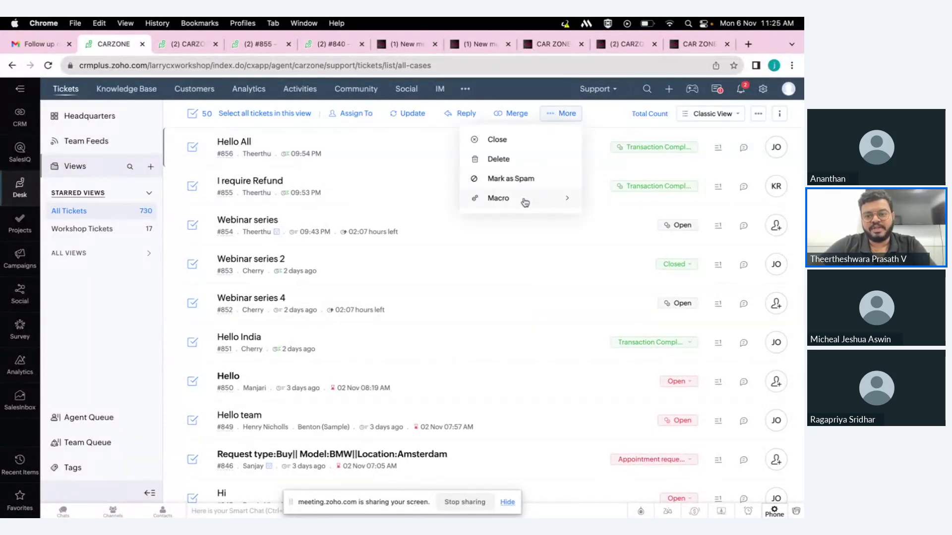
click(569, 203)
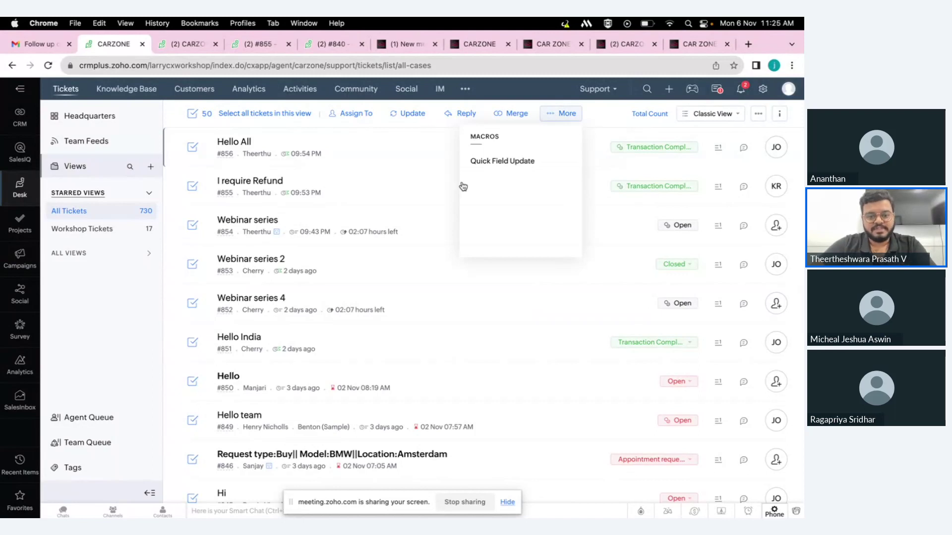
click(518, 162)
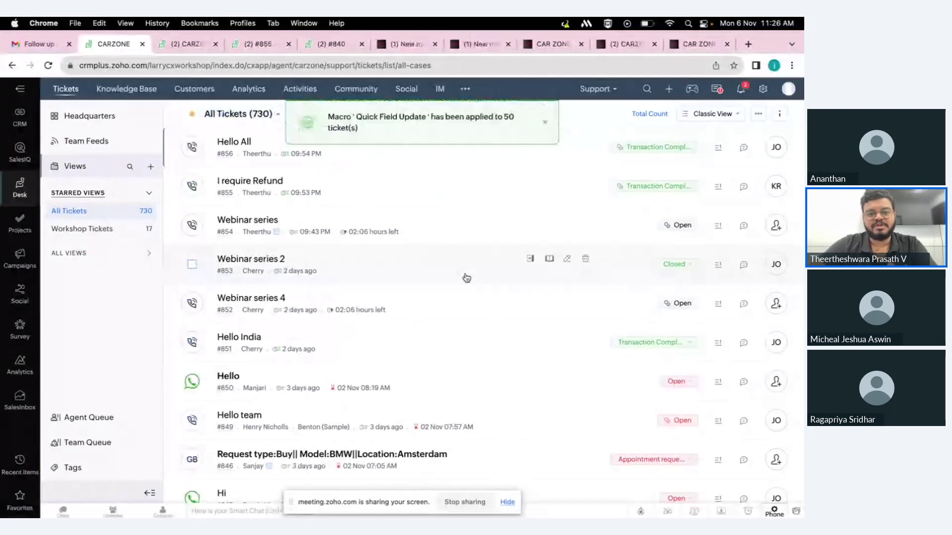
- Check the "Hello All" ticket's history for an entry from the "Quick Field Update" macro
click(265, 141)
click(658, 162)
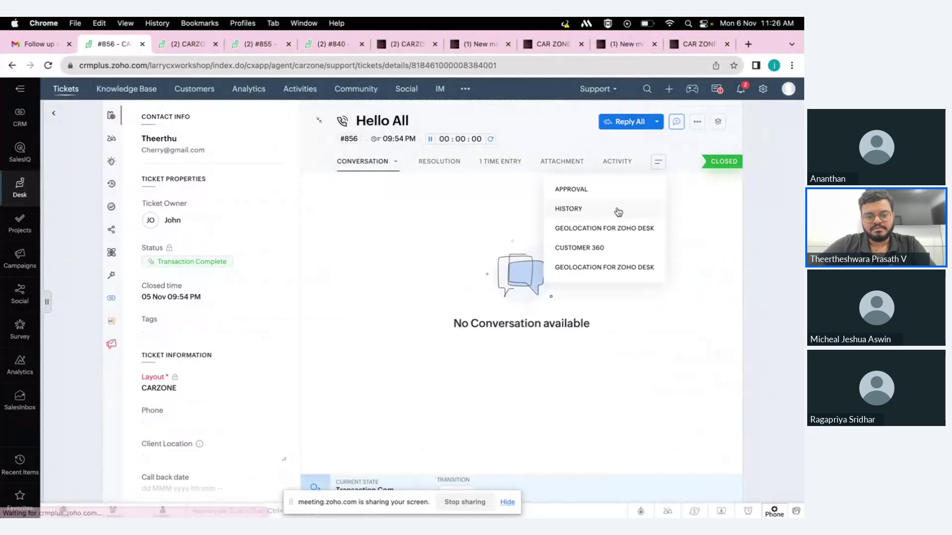
click(619, 212)
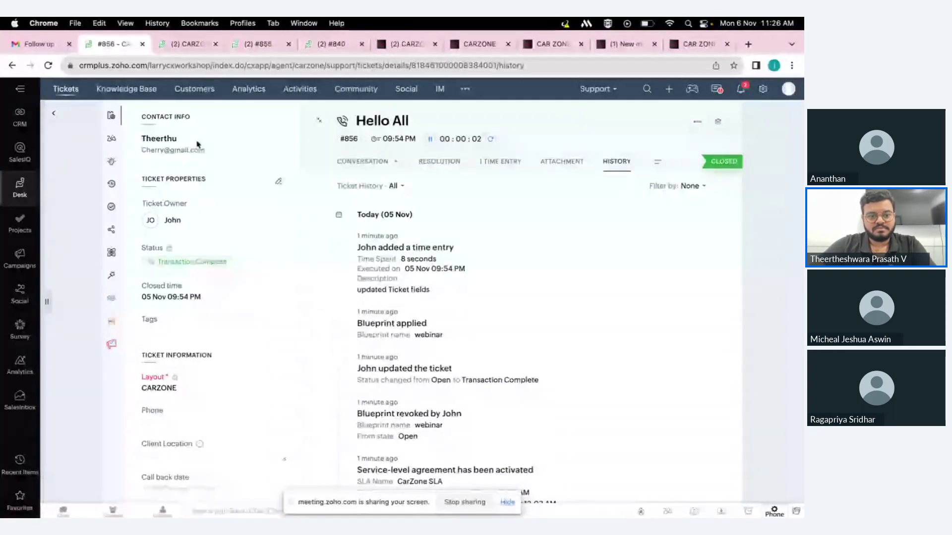
- Return to the ticket list and show the tickets of all departments
click(54, 116)
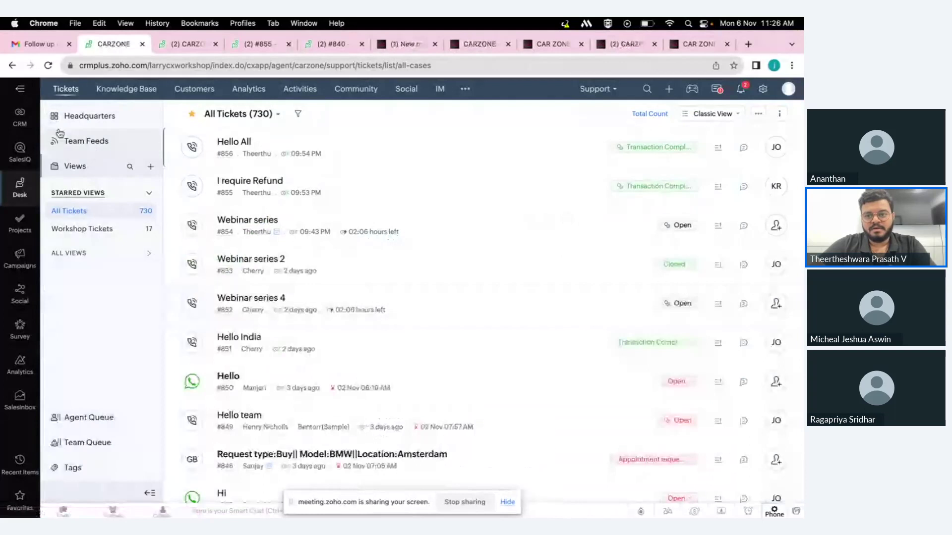
click(596, 89)
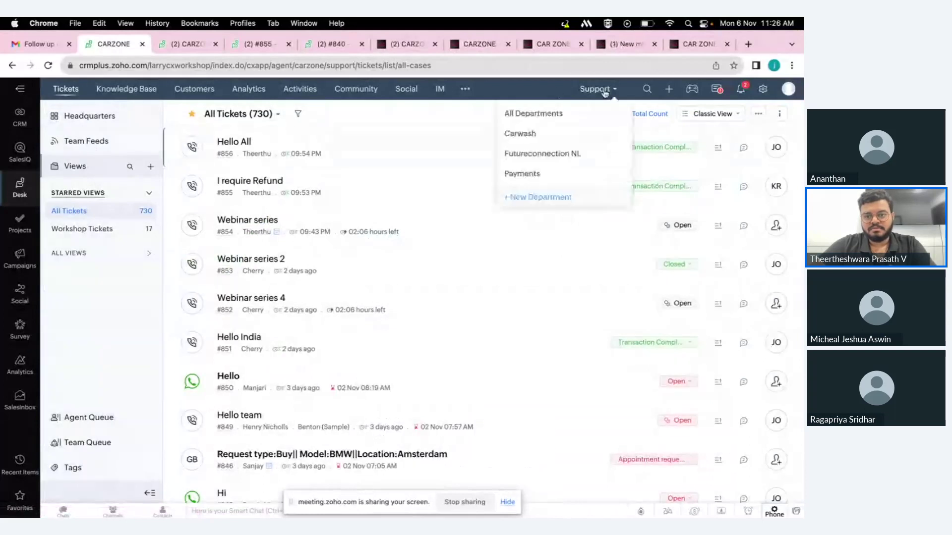
click(584, 122)
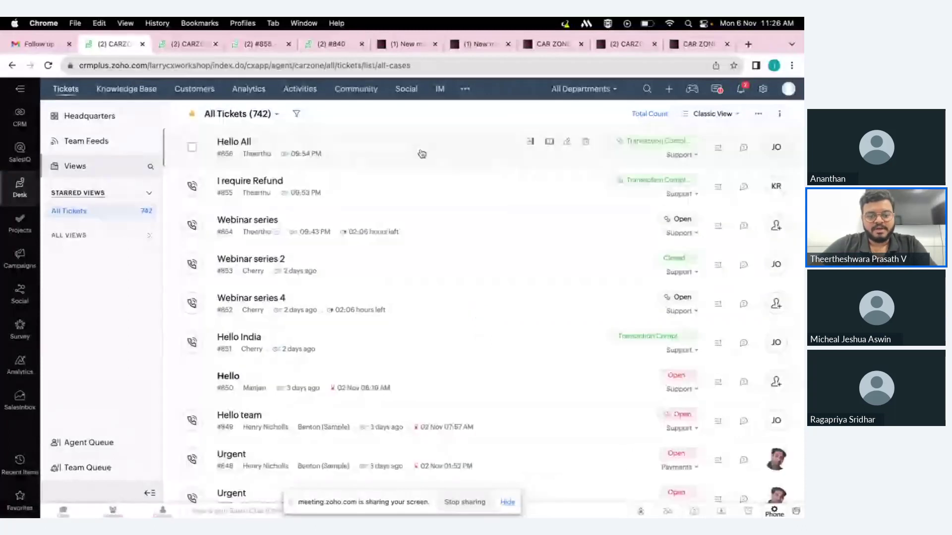
- Open the "Quick Field Update" macro rule for editing and examine its basic information, agent availability and actions
key(ctrl+Tab)
scroll(372, 313, down, 2)
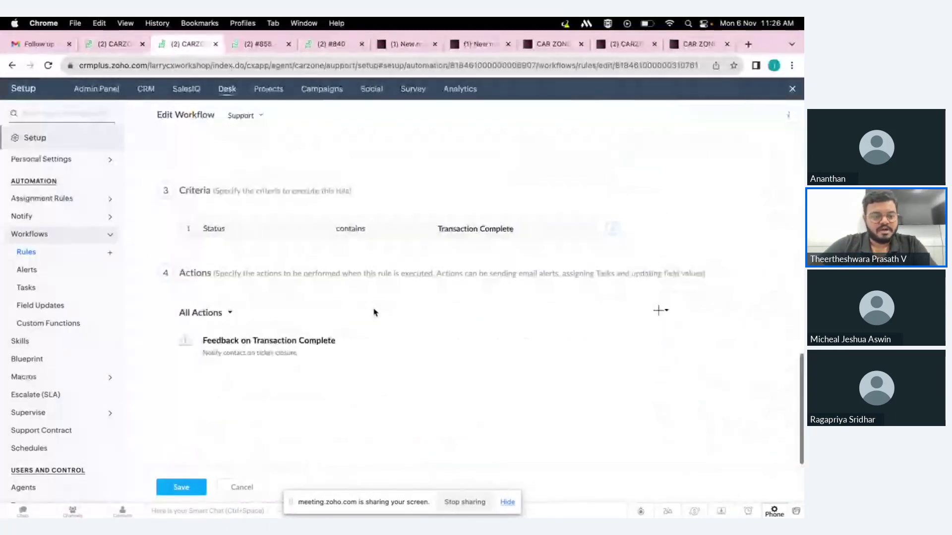
click(44, 377)
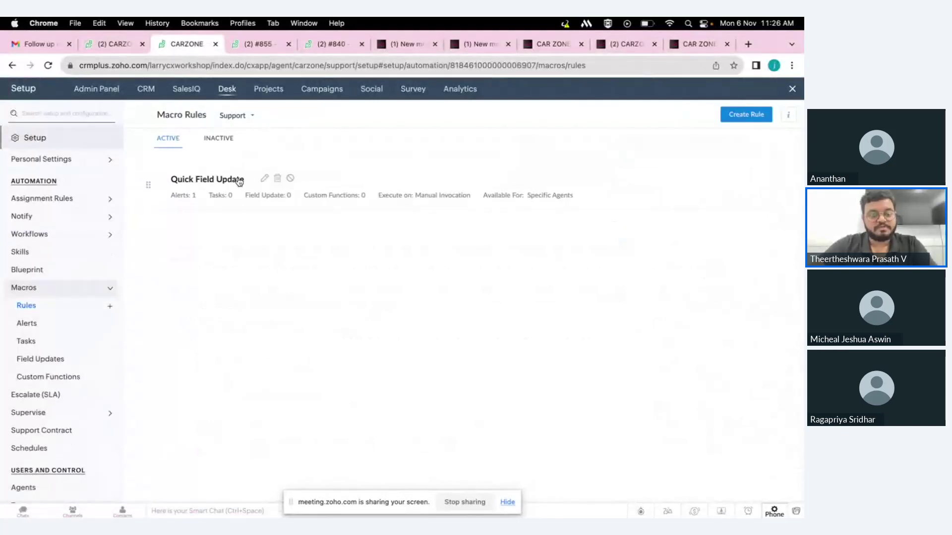
click(264, 178)
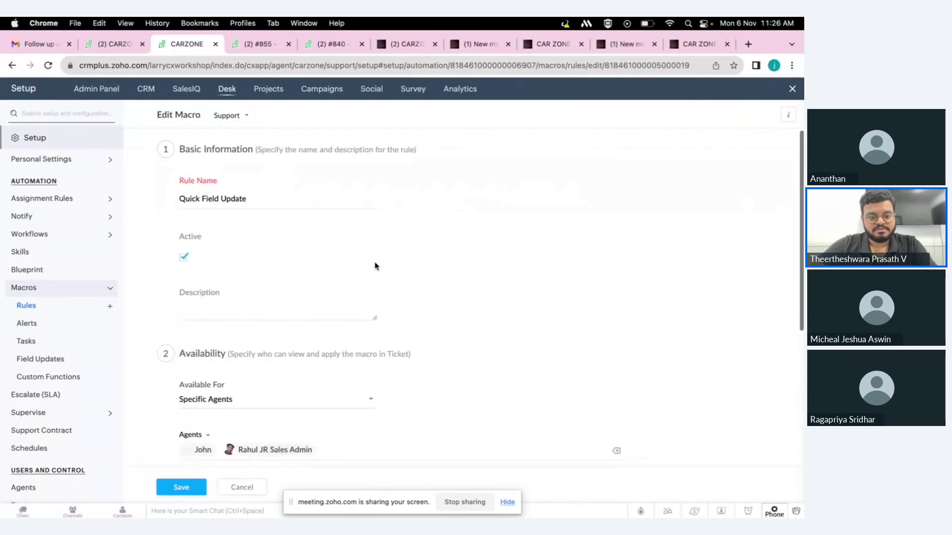
scroll(376, 267, down, 5)
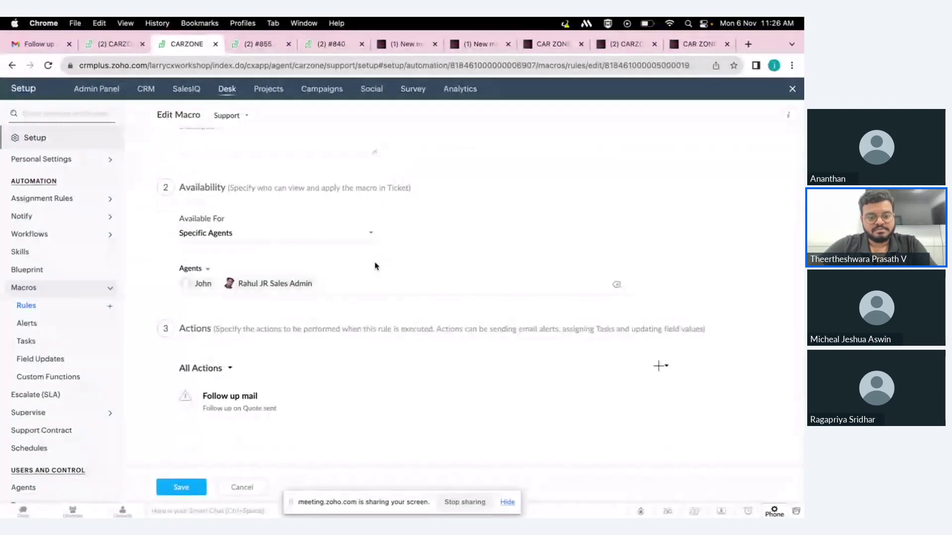
scroll(375, 266, up, 3)
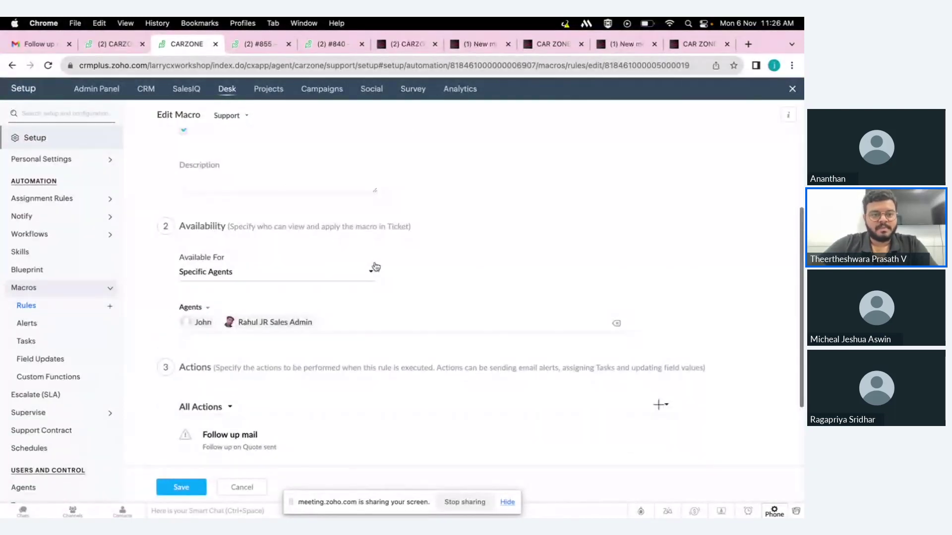
- Look into the "Webinar series" ticket and the WhatsApp "Hello" ticket, returning to the ticket list after each
click(110, 43)
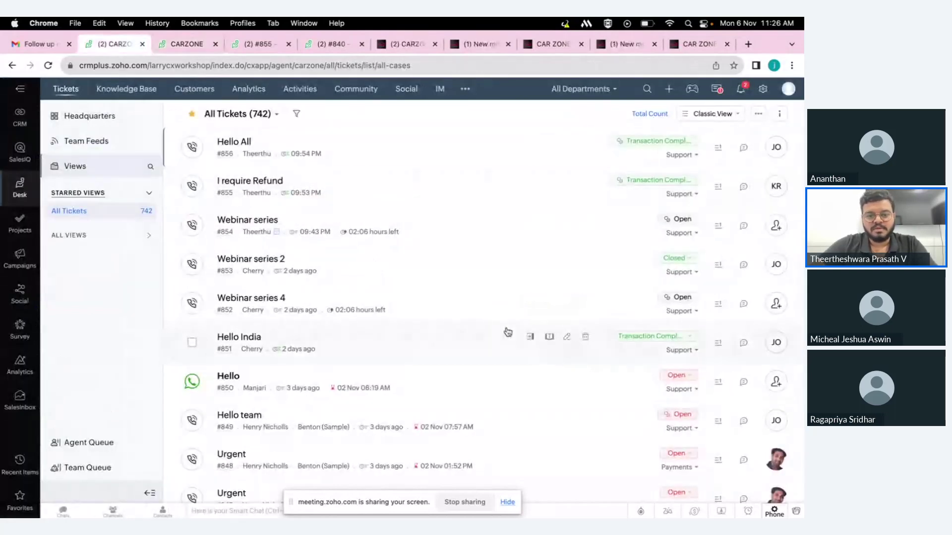
click(431, 227)
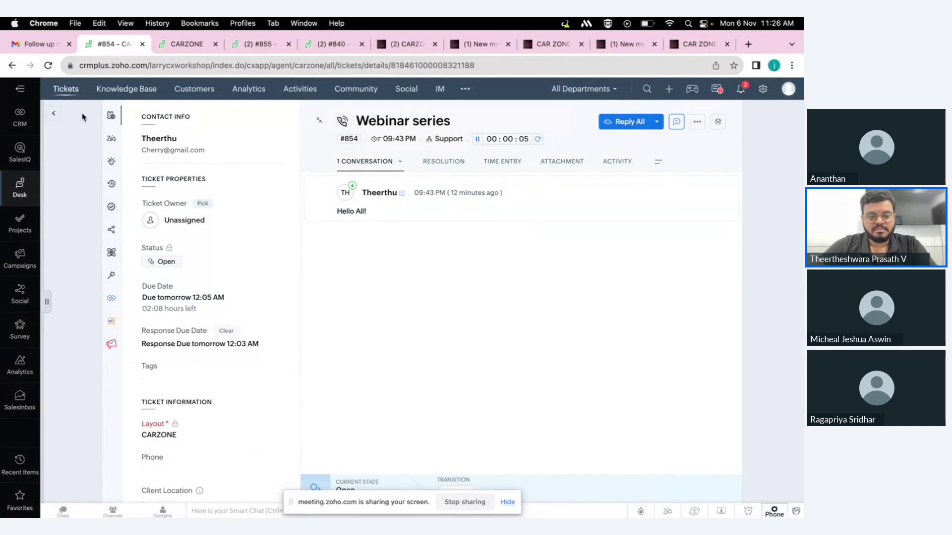
click(53, 113)
click(421, 383)
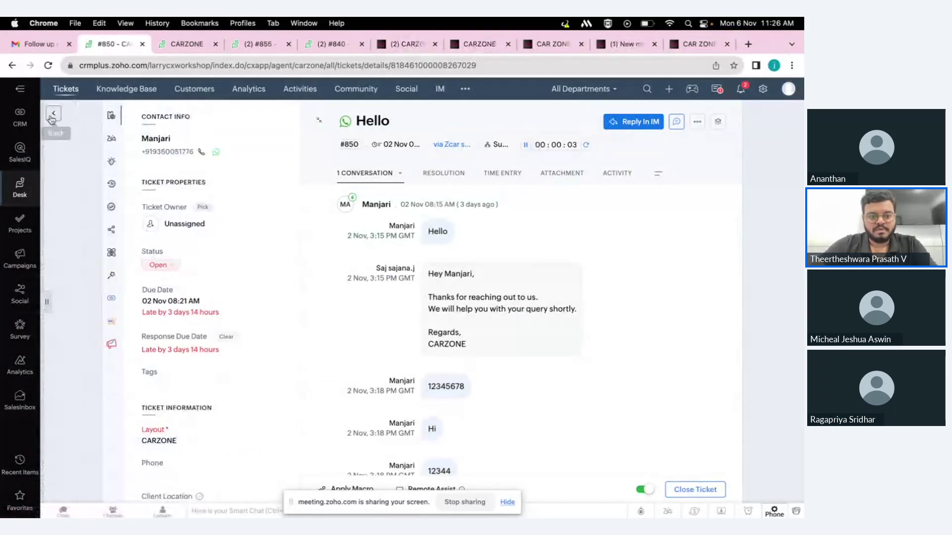
click(52, 117)
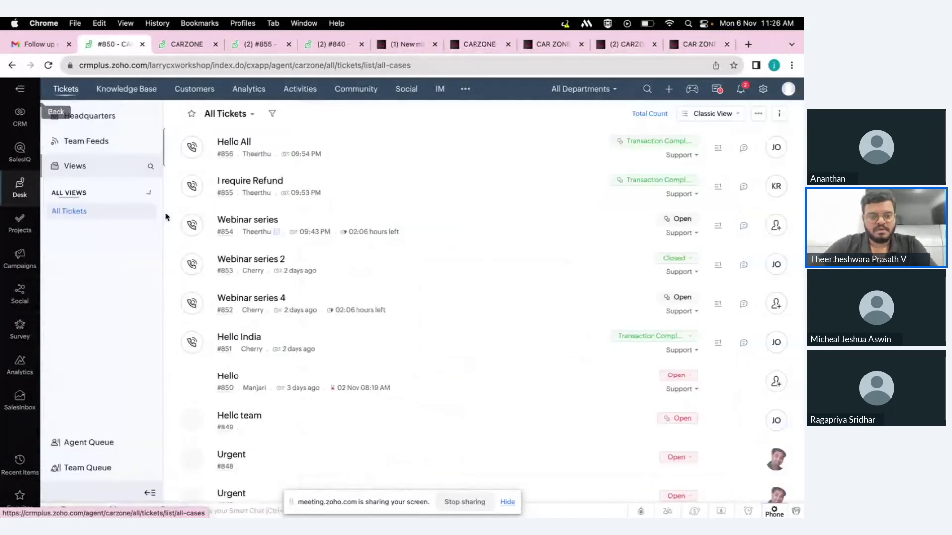
- Open the "Webinar series 4" ticket and examine its history for the macro's alert
click(391, 311)
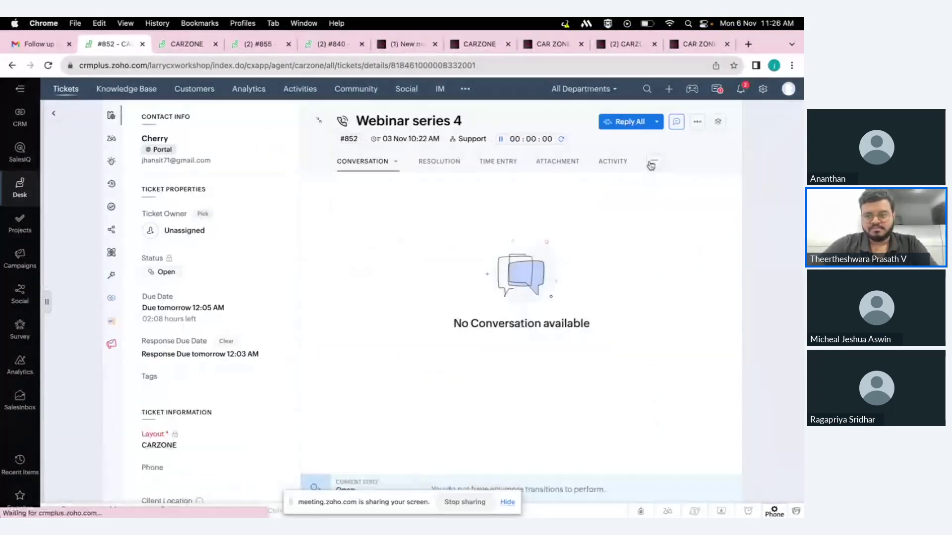
click(652, 162)
click(610, 211)
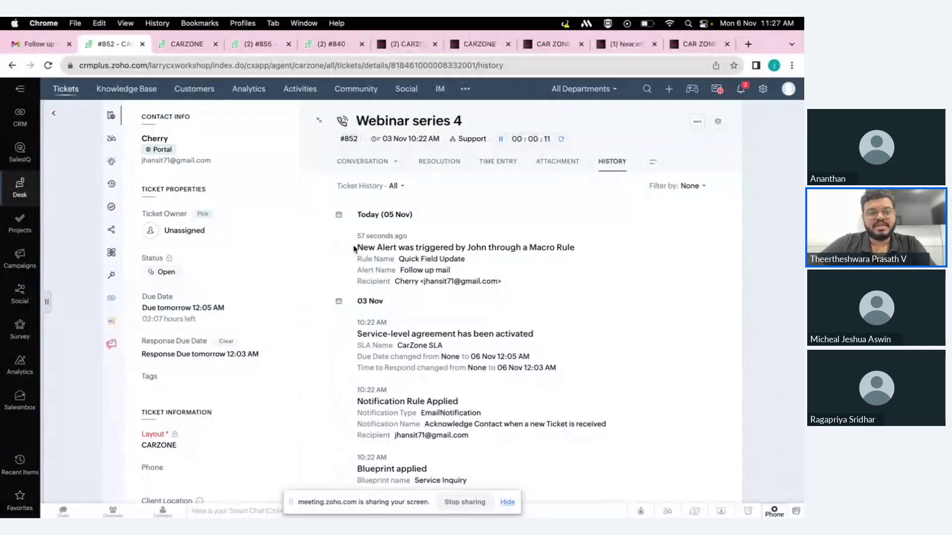
- Switch to Gmail and open the newest "Follow up on Quote sent" e-mail in the inbox
click(38, 44)
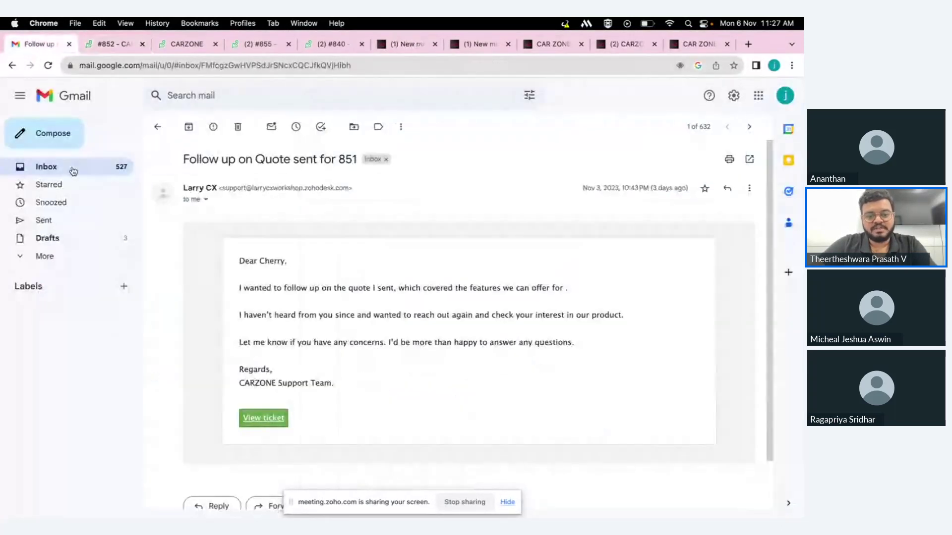
click(74, 169)
click(297, 248)
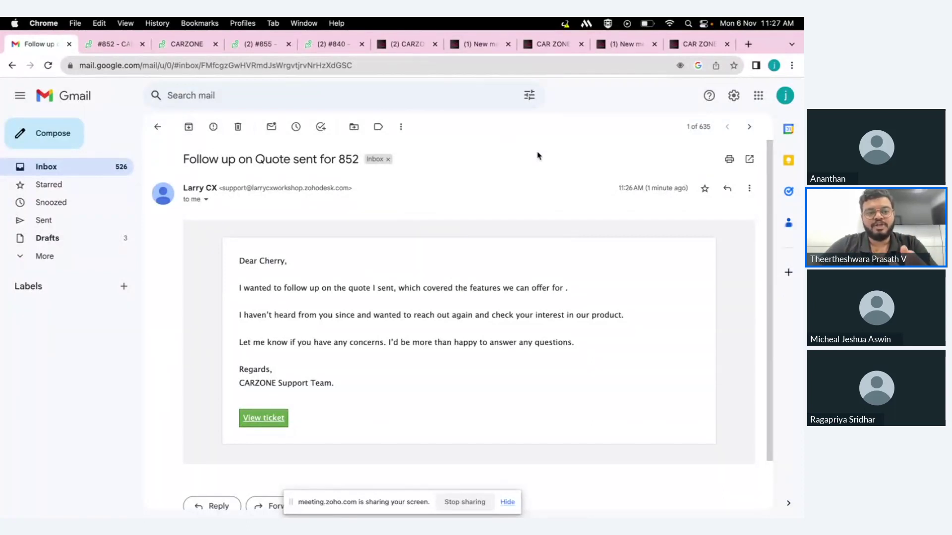
click(189, 47)
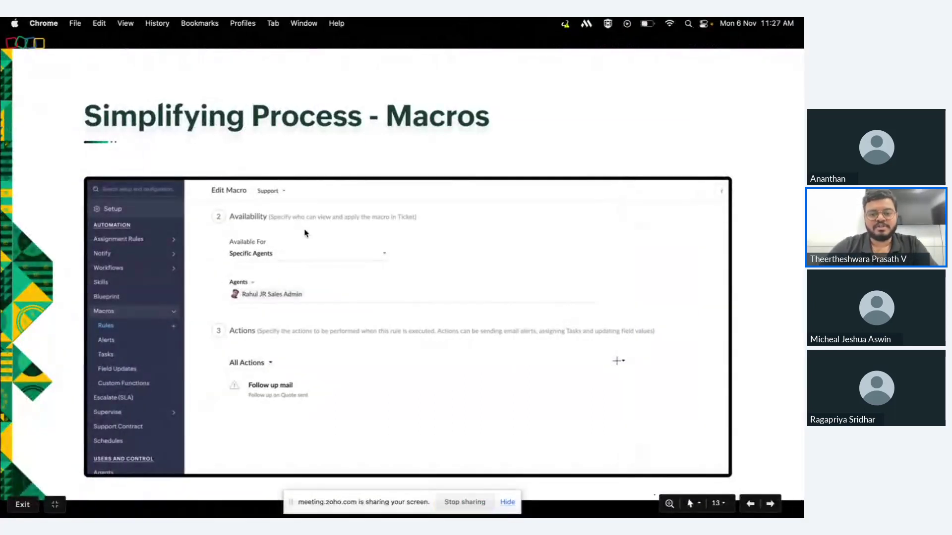
key(Right)
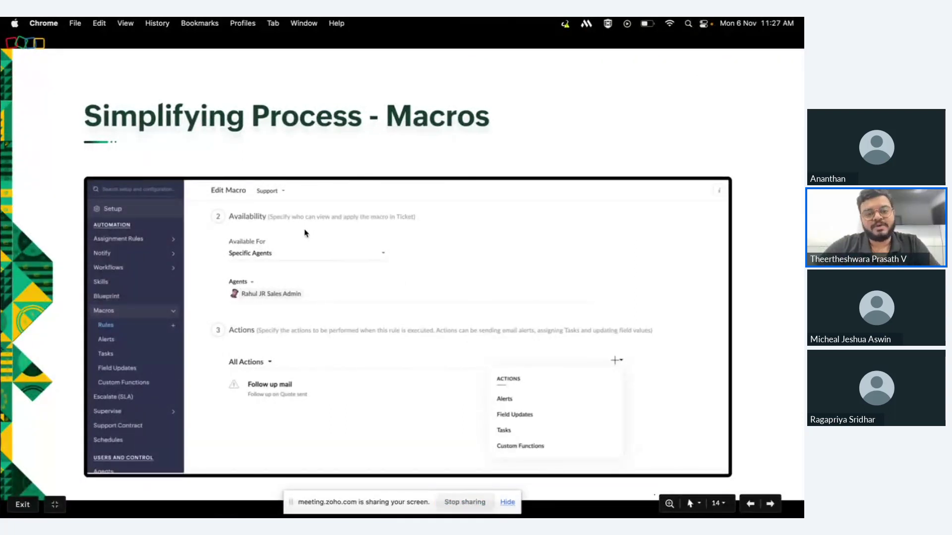
key(Right)
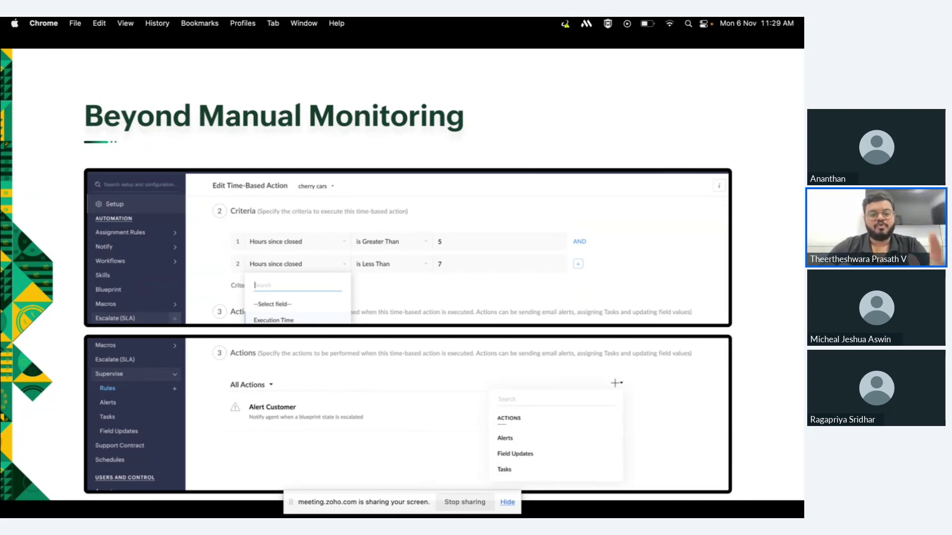
key(Right)
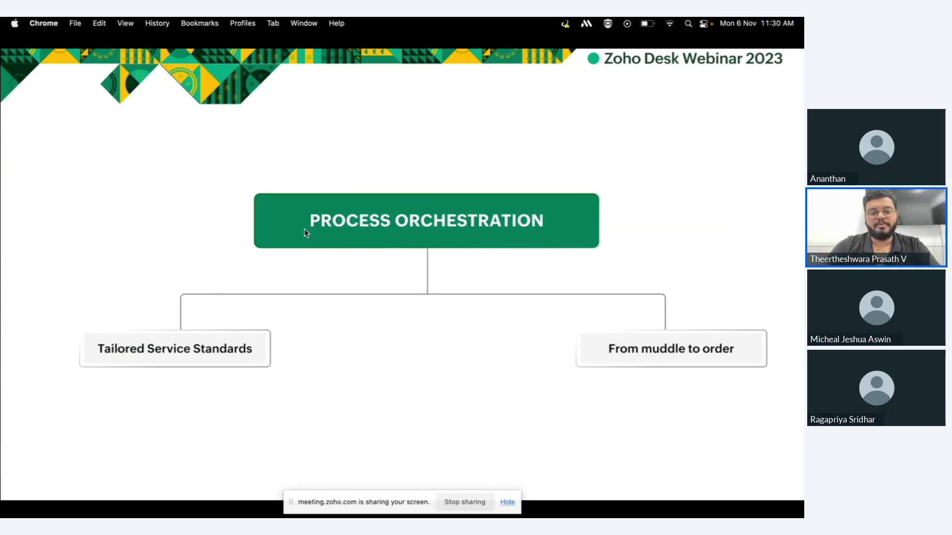
key(Right)
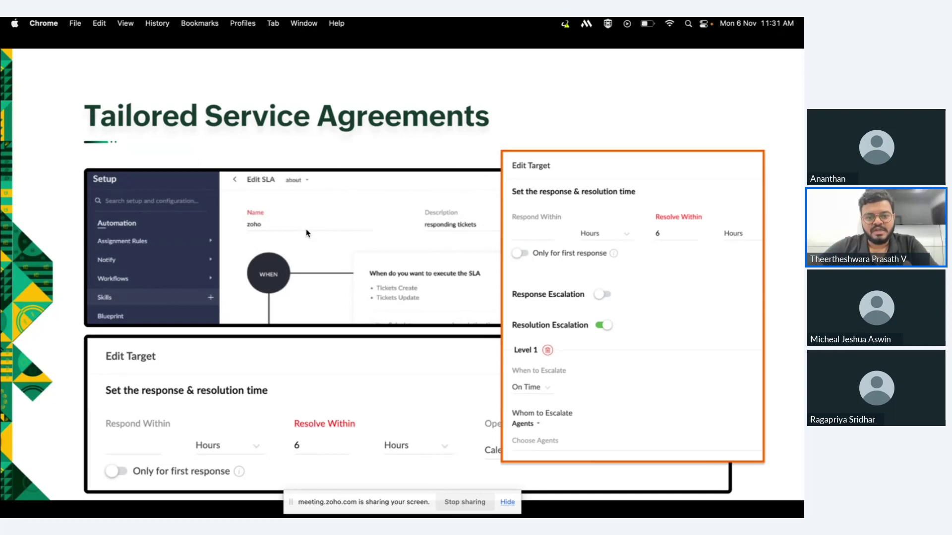
- Return from the presentation to the Desk setup and open the Support department's Service Level Agreements (Escalate) list
key(ctrl+Left)
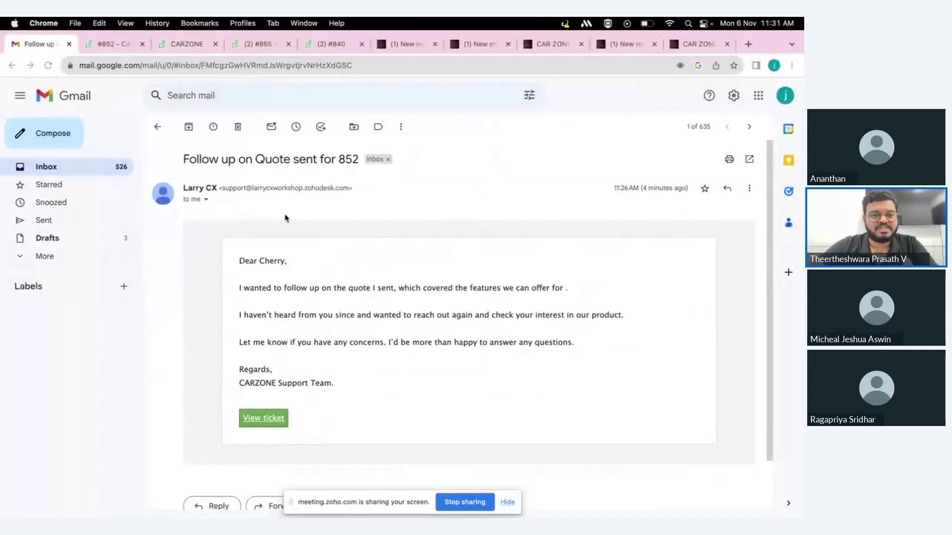
click(114, 44)
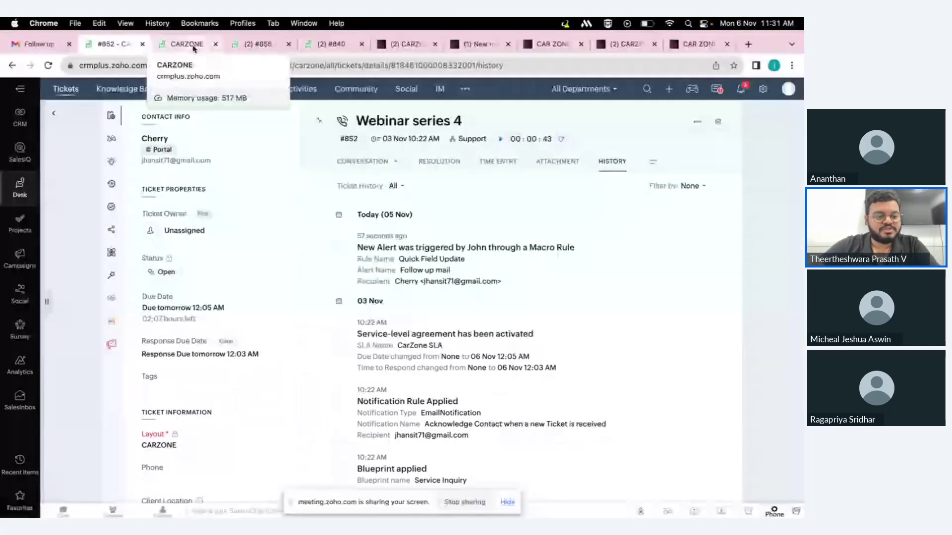
click(187, 43)
scroll(71, 357, down, 2)
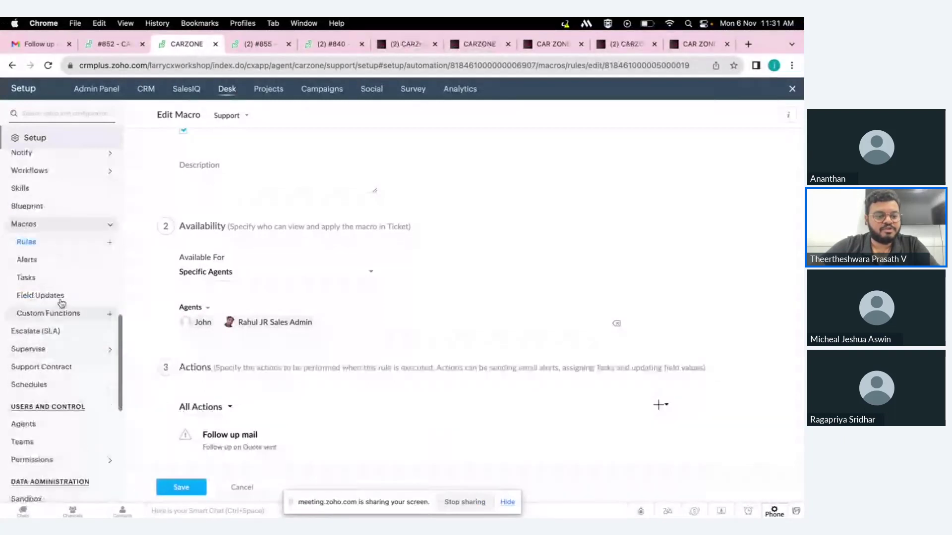
scroll(42, 334, down, 1)
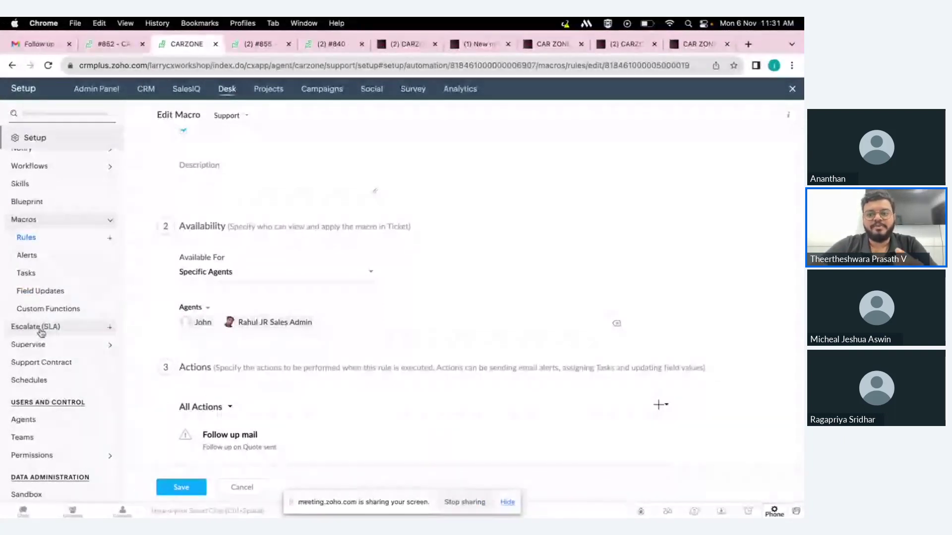
click(41, 332)
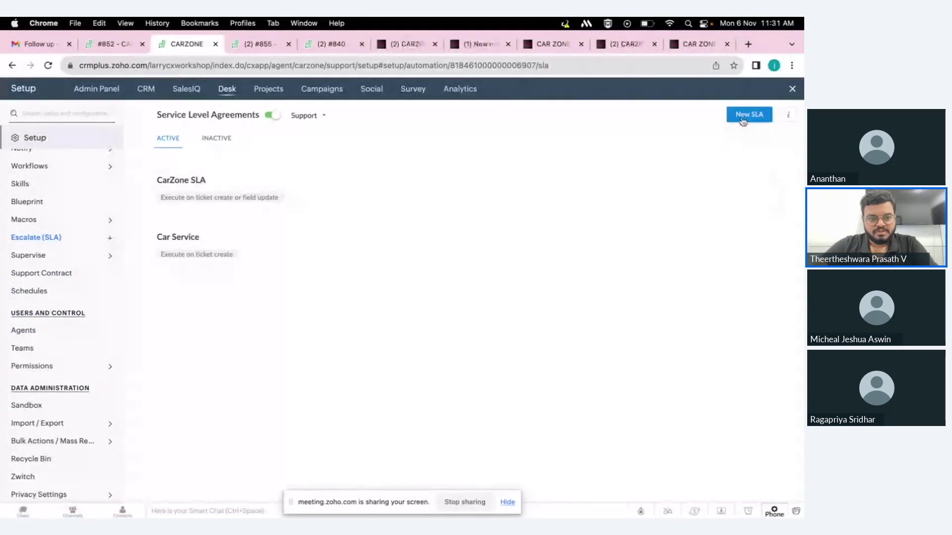
- Start a new SLA named CAR ZONE 2 that executes on Ticket Create
click(746, 116)
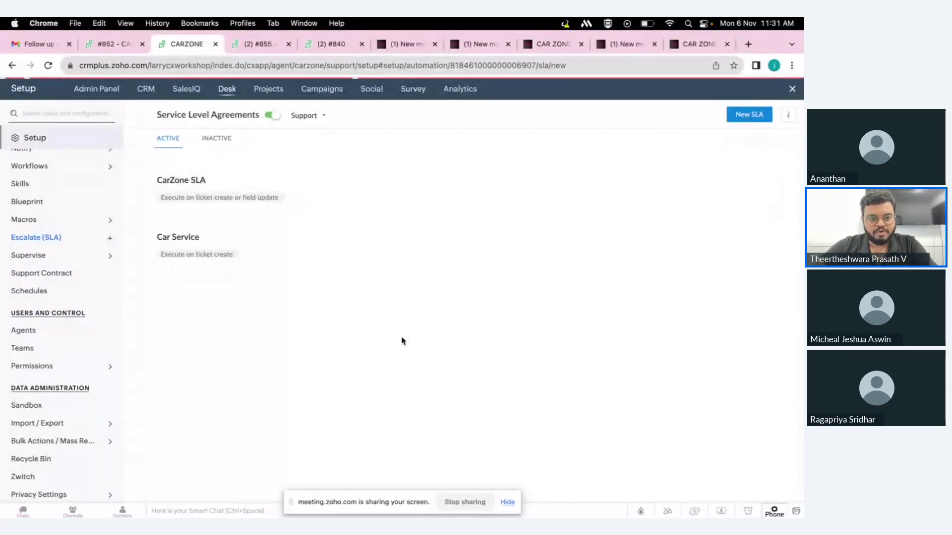
click(206, 175)
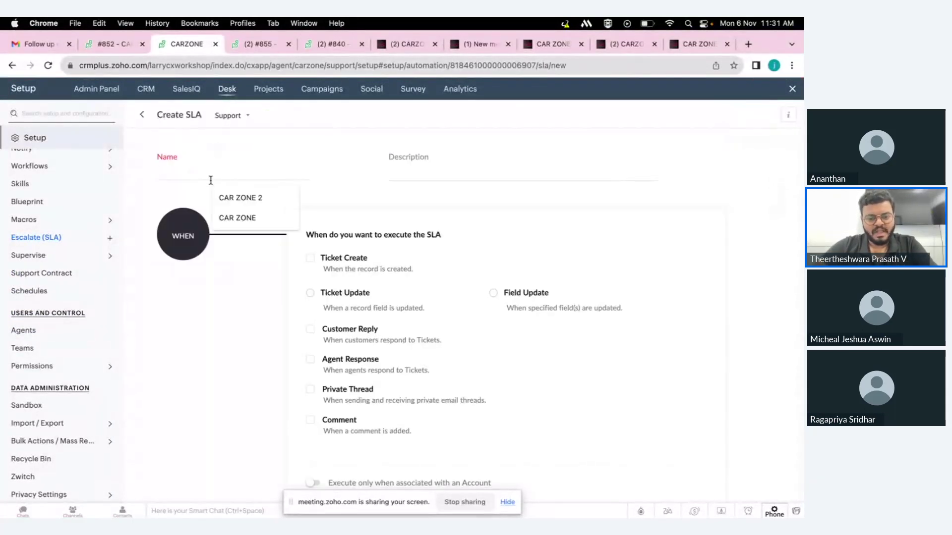
click(233, 195)
scroll(361, 276, down, 1)
scroll(360, 276, down, 1)
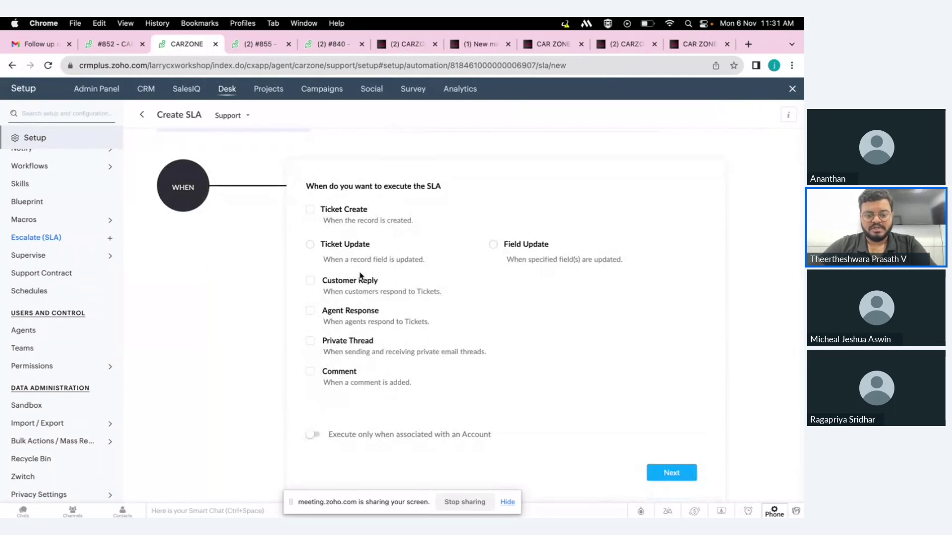
scroll(369, 311, down, 1)
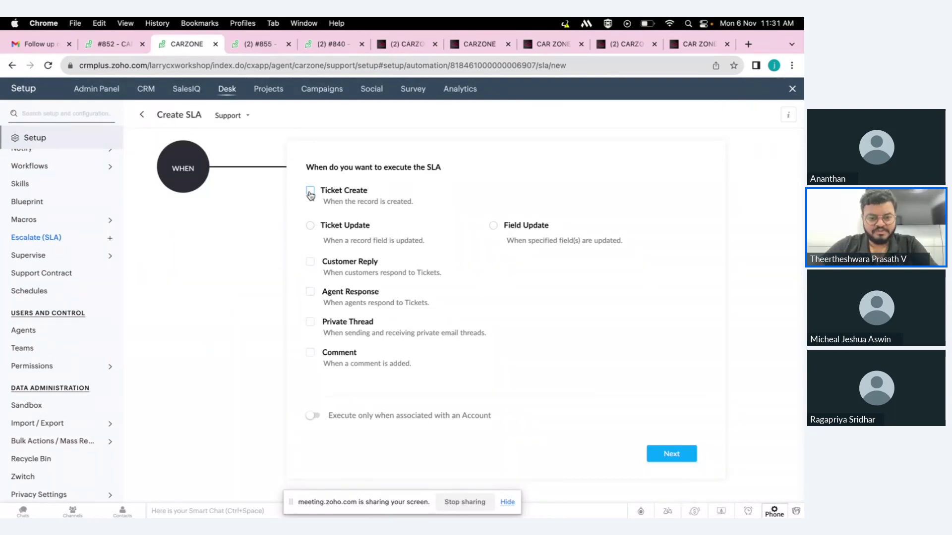
click(310, 194)
scroll(422, 277, down, 1)
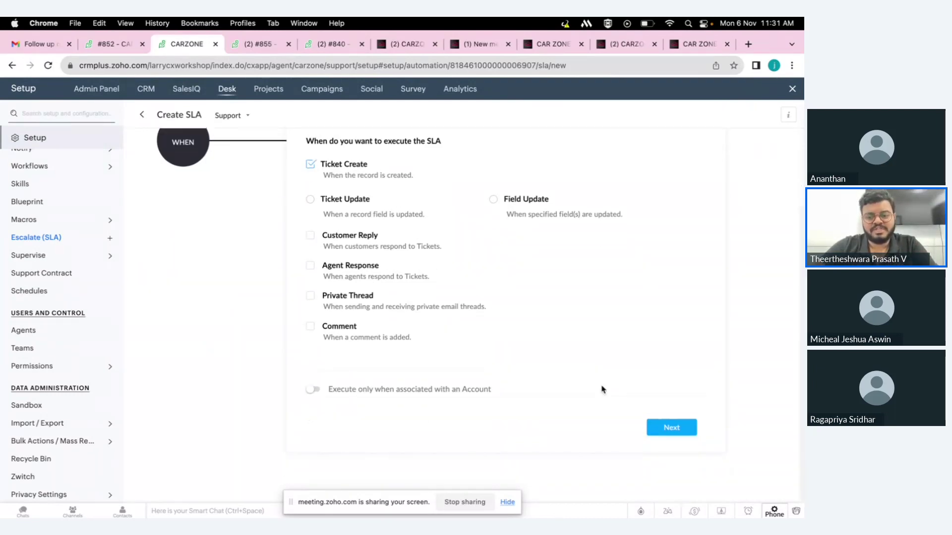
click(678, 436)
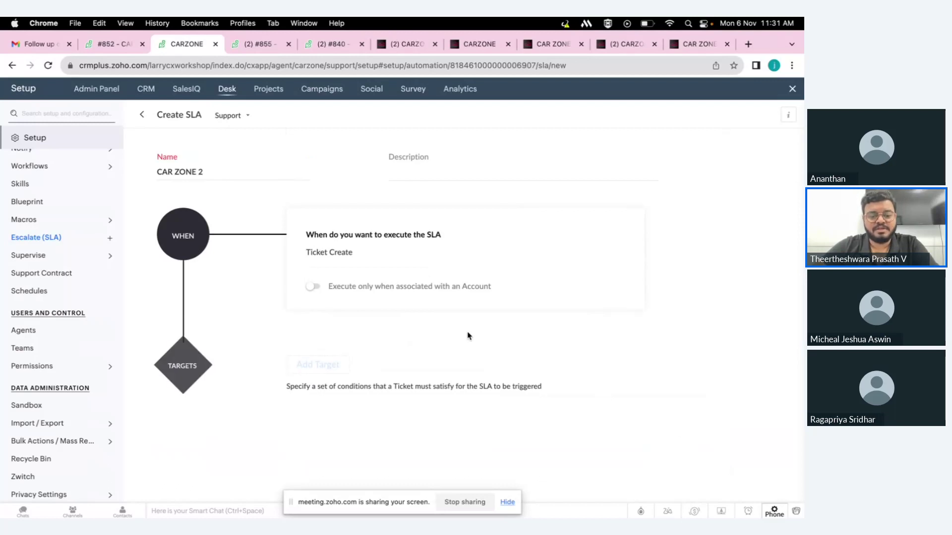
- Draft an SLA target with a 5-hour resolution time, enable Resolution Escalation and look through the Level 1 escalation timing options
click(339, 366)
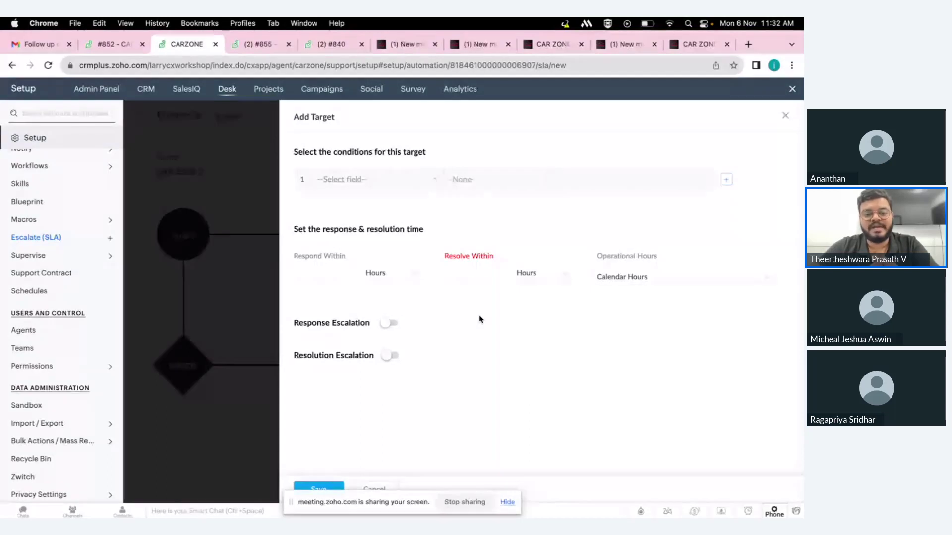
click(456, 273)
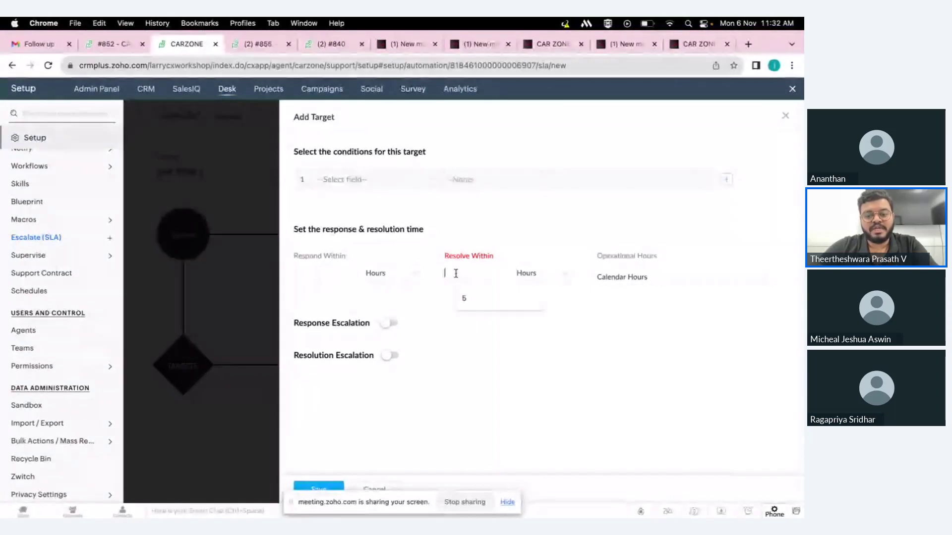
click(480, 303)
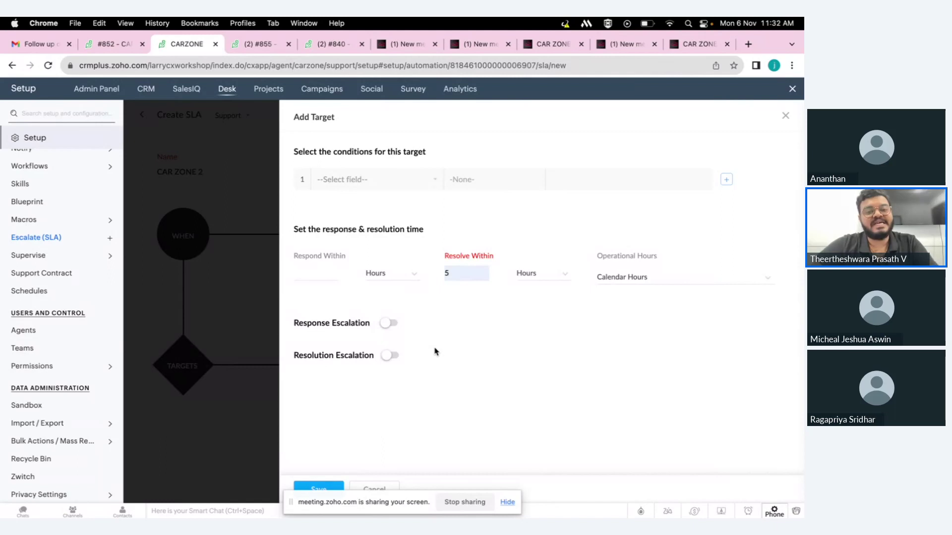
click(389, 356)
scroll(489, 336, down, 4)
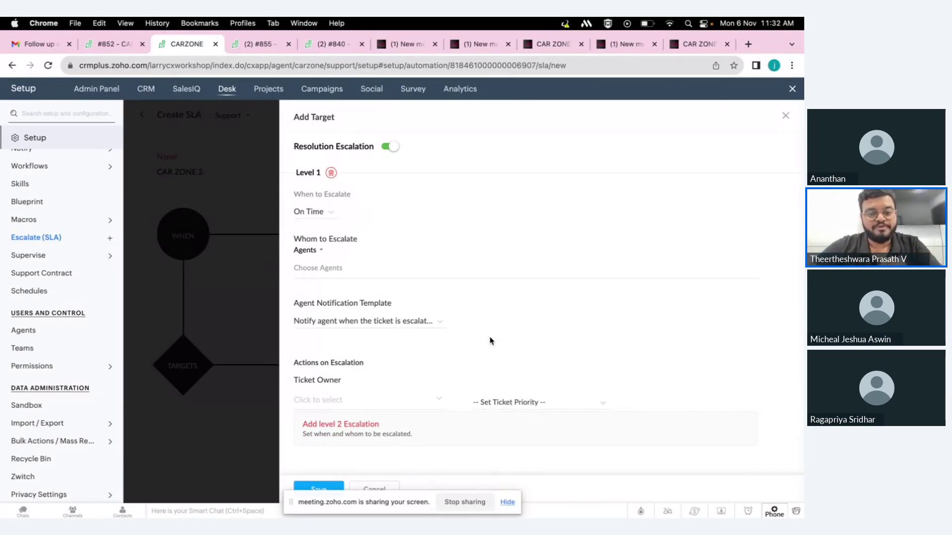
click(322, 214)
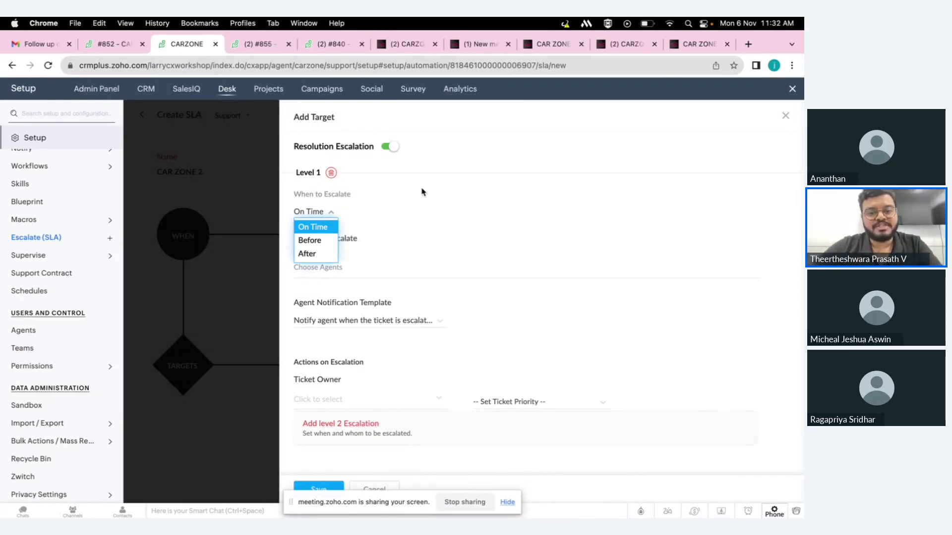
click(422, 193)
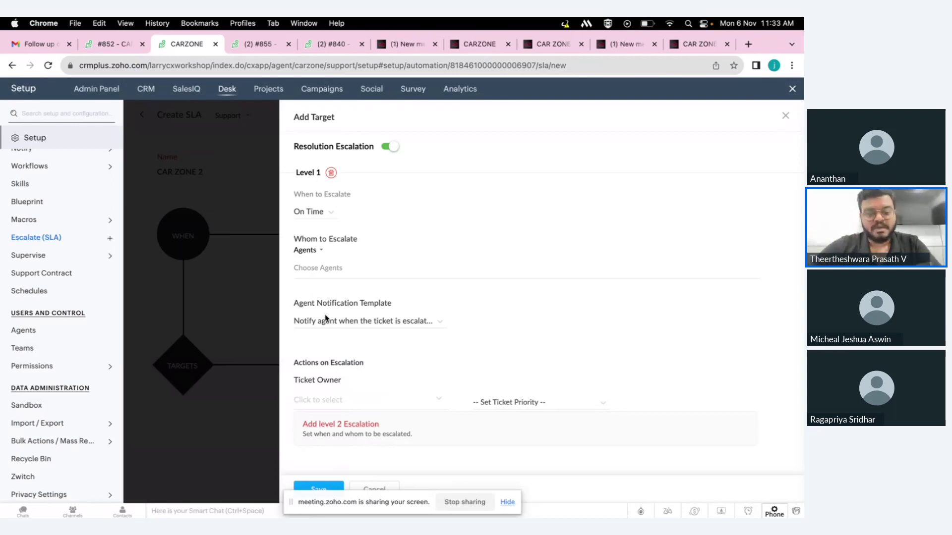
- Discard the draft target and the new SLA, and open the existing CarZone SLA
click(371, 488)
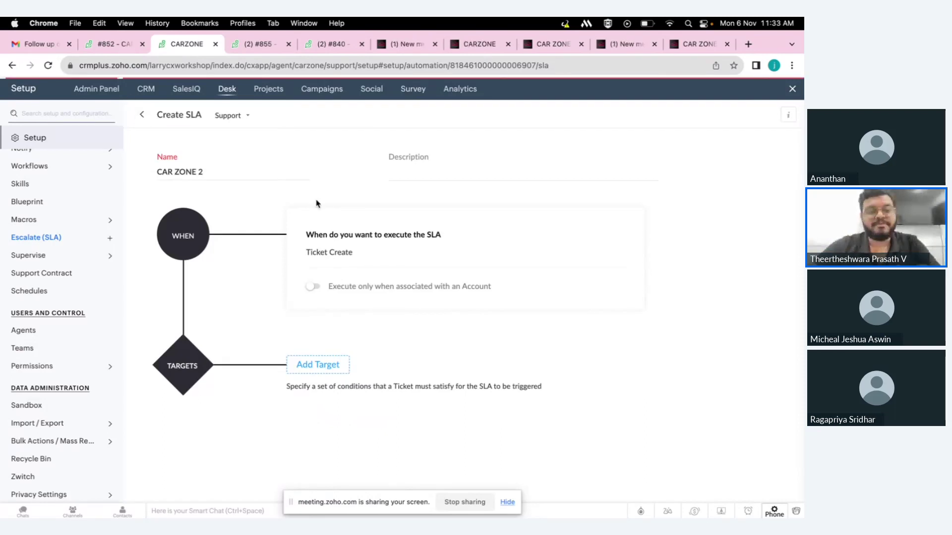
click(336, 187)
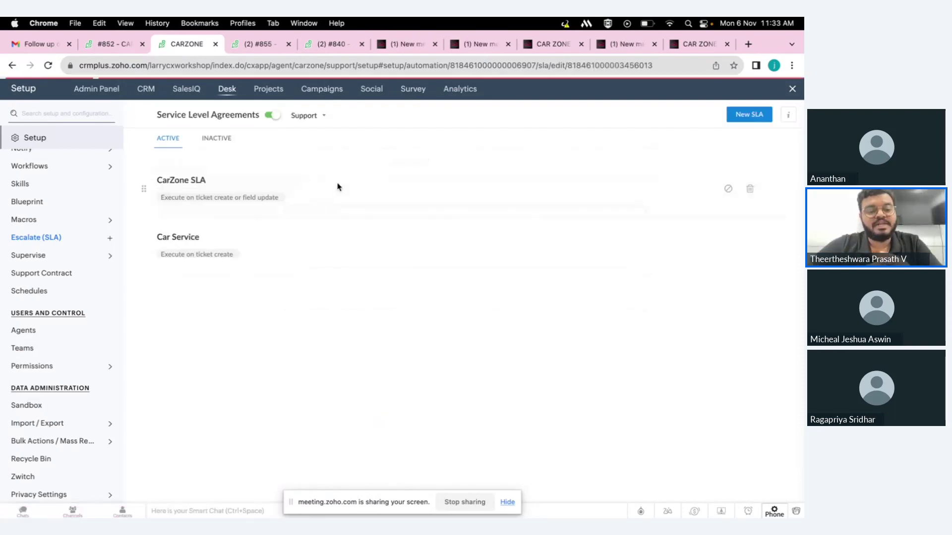
- Return to the ticket list and start a new ticket in the Support department
click(105, 45)
click(54, 114)
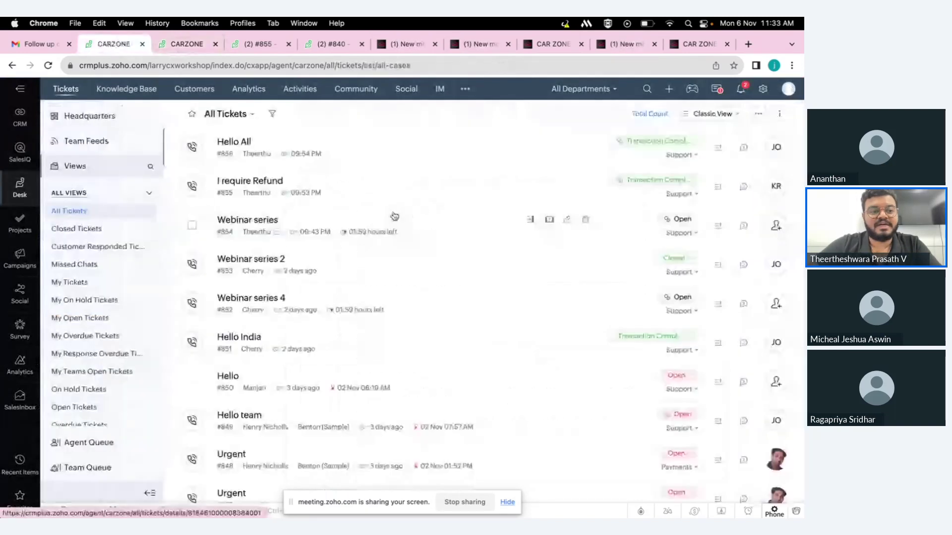
click(669, 91)
click(640, 112)
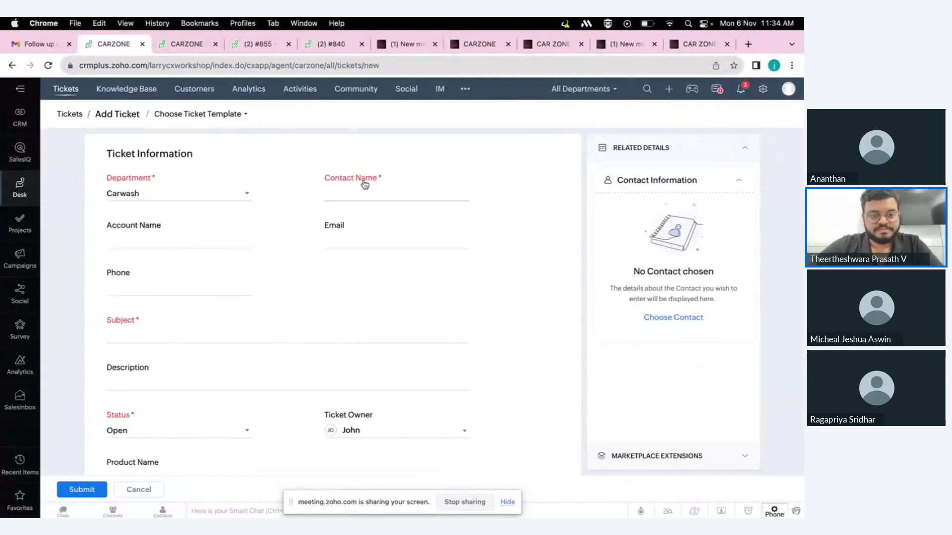
click(203, 194)
click(169, 235)
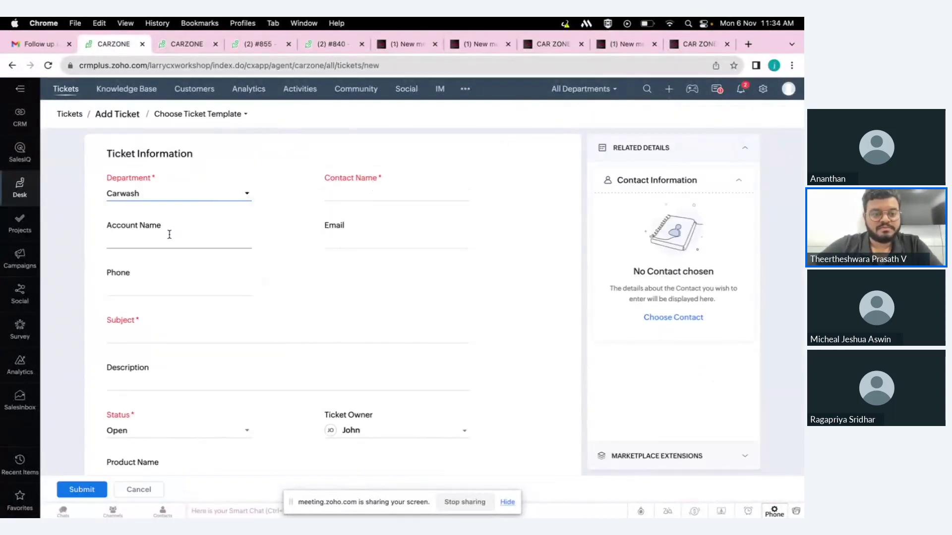
click(170, 197)
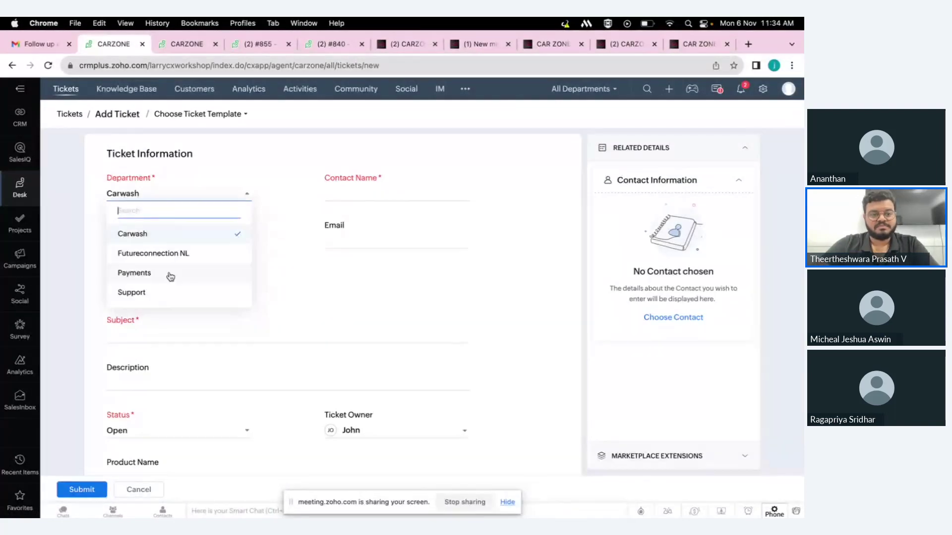
click(149, 293)
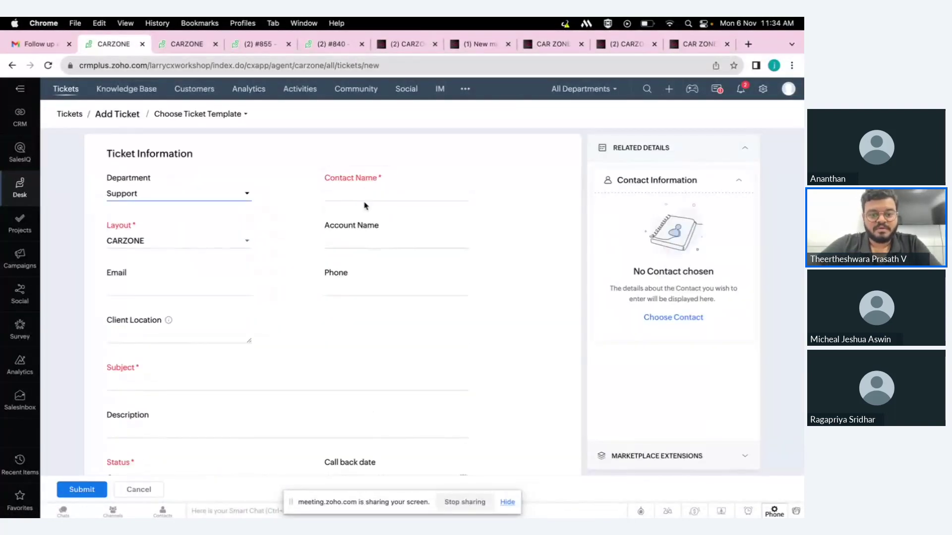
- Search for the customer by first name and assign the matching contact that has an e-mail address to the ticket
click(362, 193)
text(th)
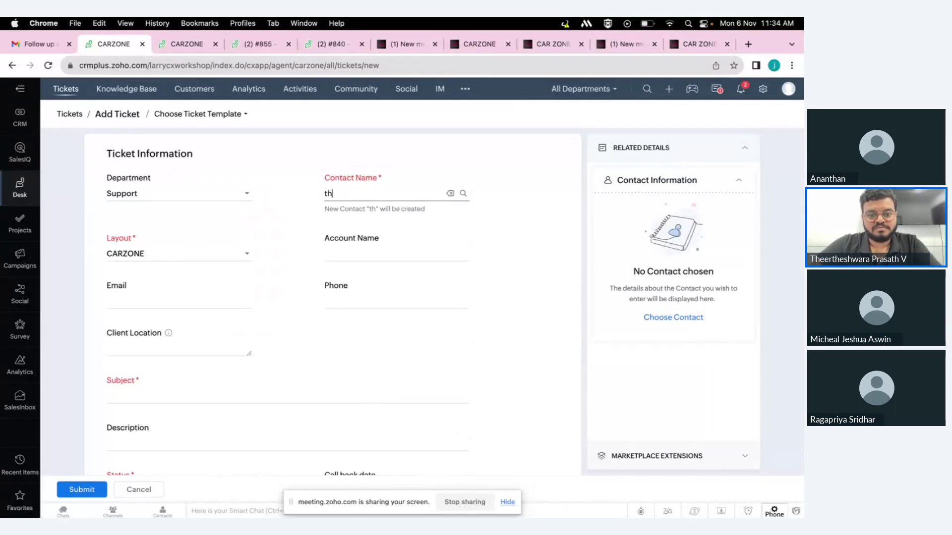
text(eerthu)
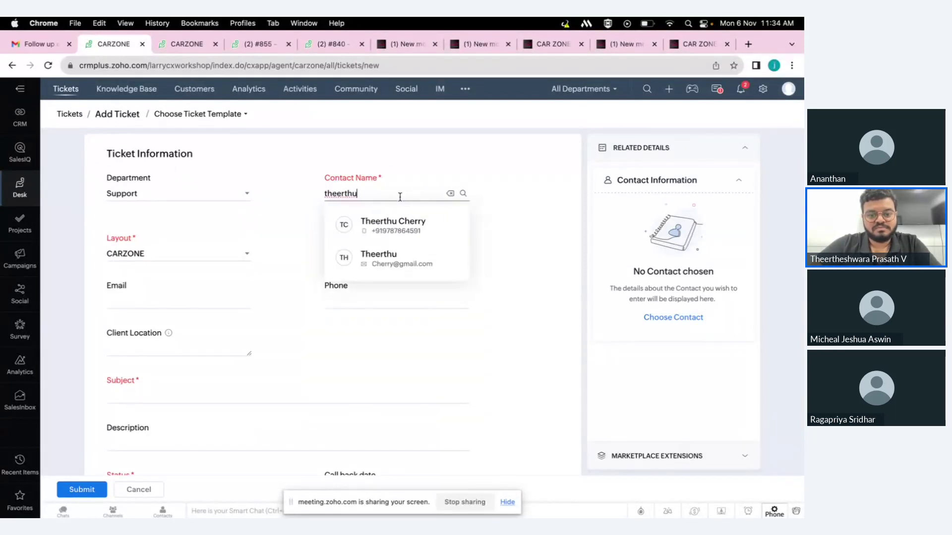
click(379, 258)
- Enter "Webinar series 4" as the new ticket's subject
click(142, 384)
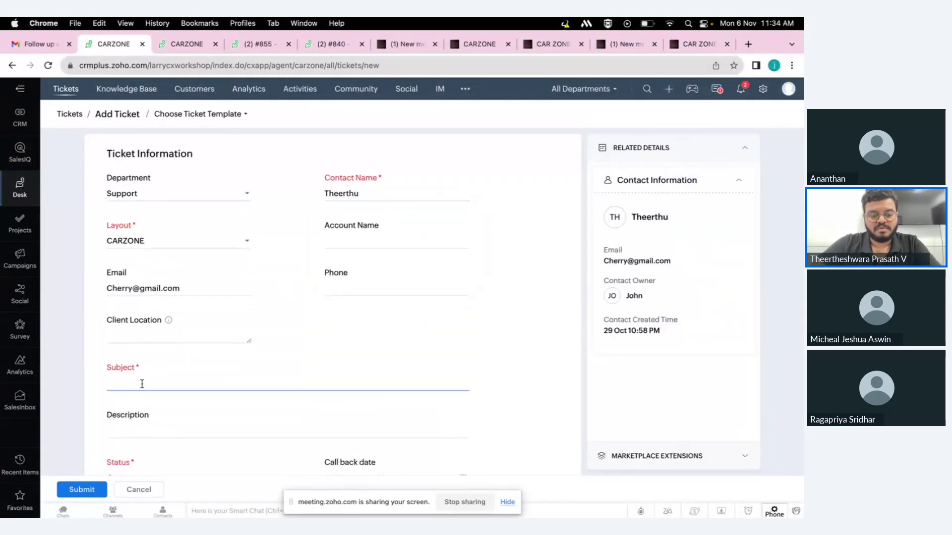
text(w)
key(BackSpace)
text(W)
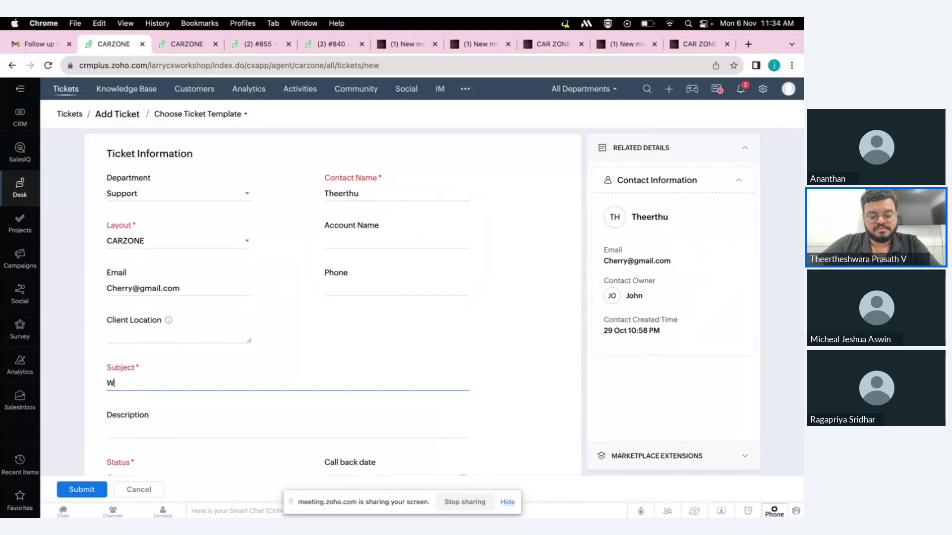
text(ebinar seri)
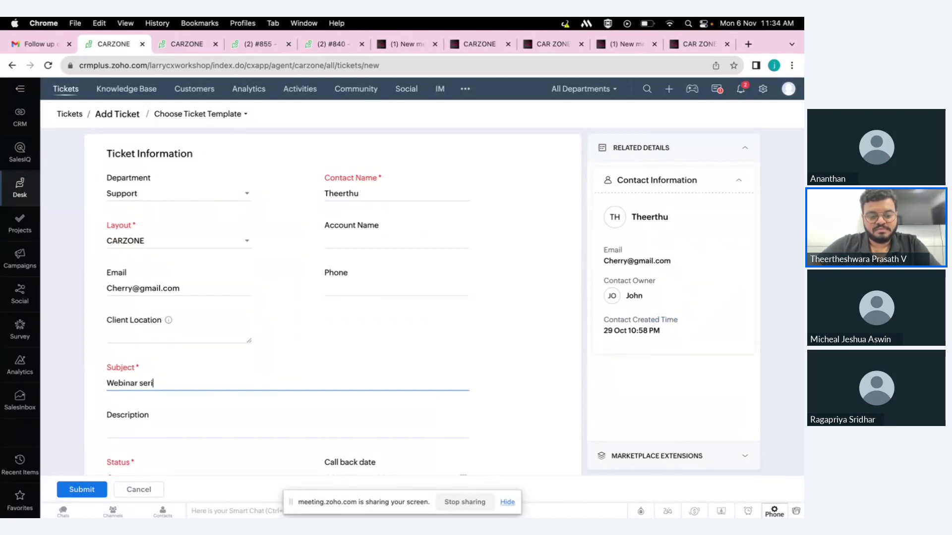
text(es 4)
scroll(147, 443, down, 2)
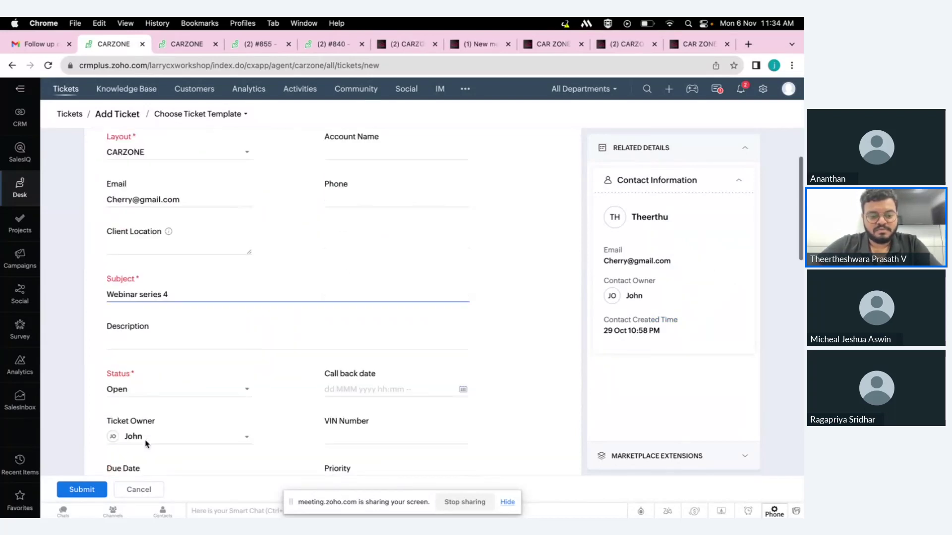
- Mark the new ticket as unassigned and submit it
click(134, 437)
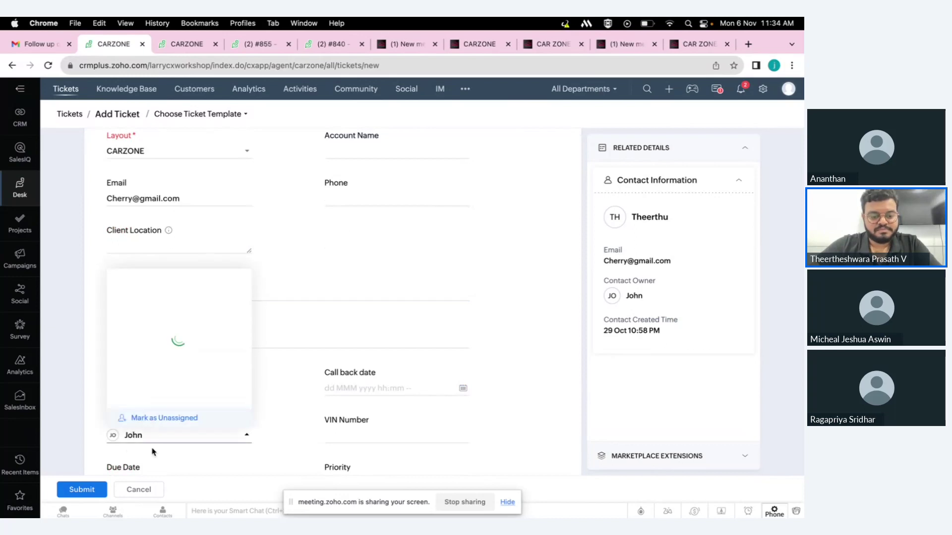
click(170, 419)
click(80, 491)
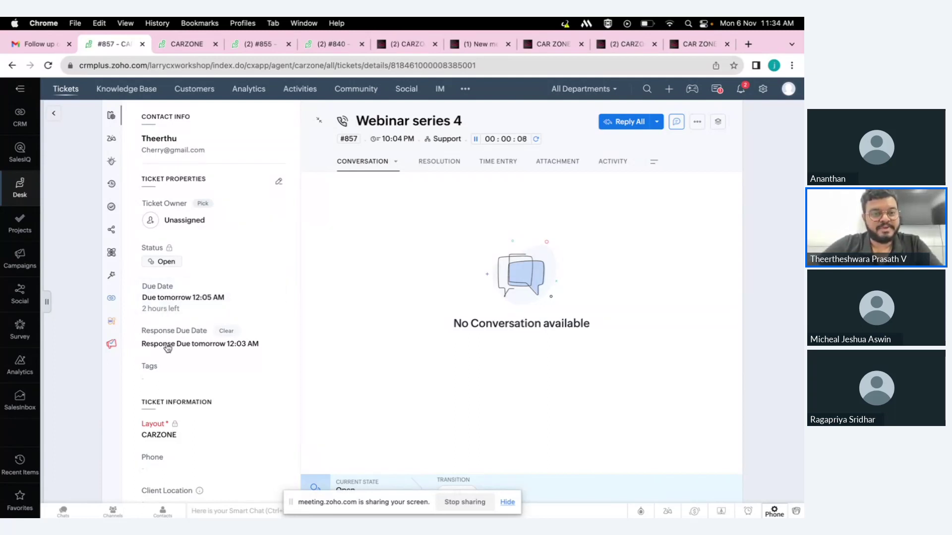
- Compare the CarZone SLA's response and resolution targets with the due dates on the "Webinar series 4" ticket
click(186, 44)
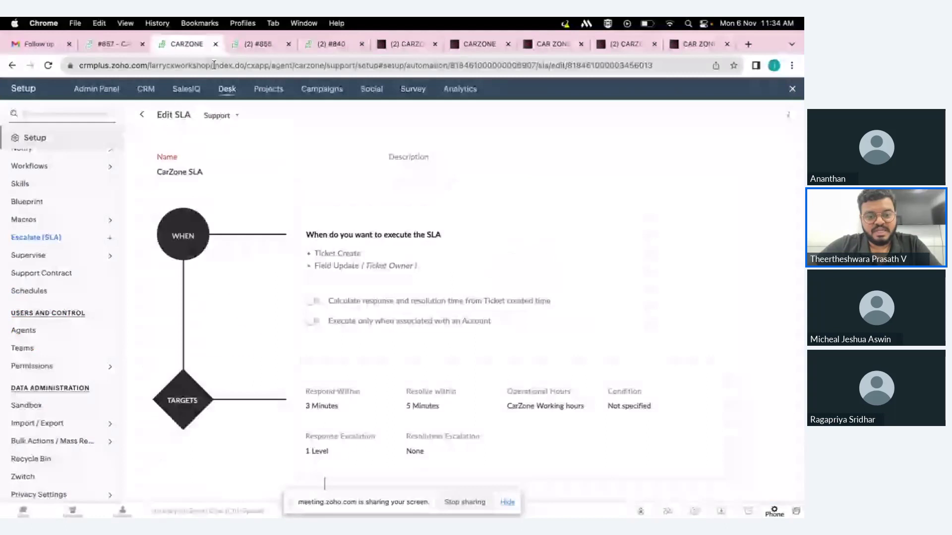
scroll(438, 304, down, 3)
scroll(439, 304, up, 2)
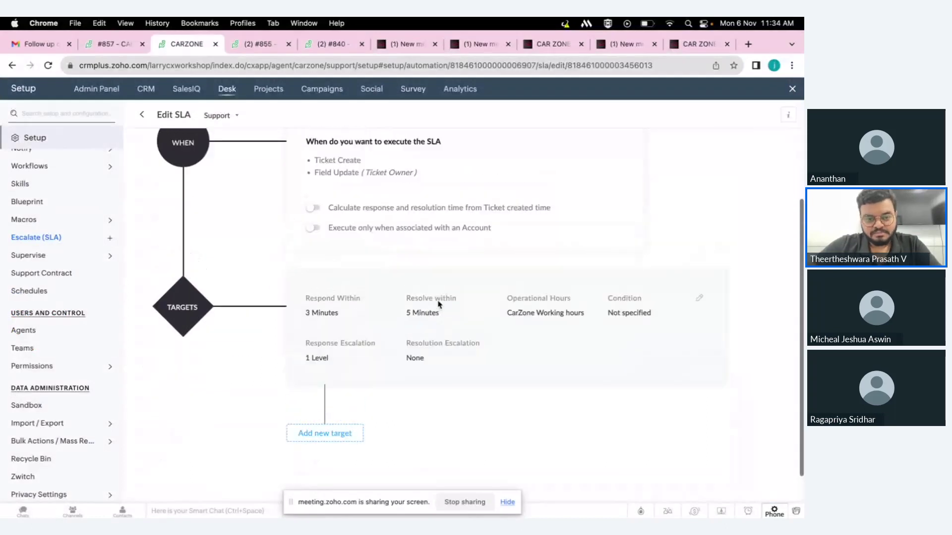
scroll(438, 304, down, 3)
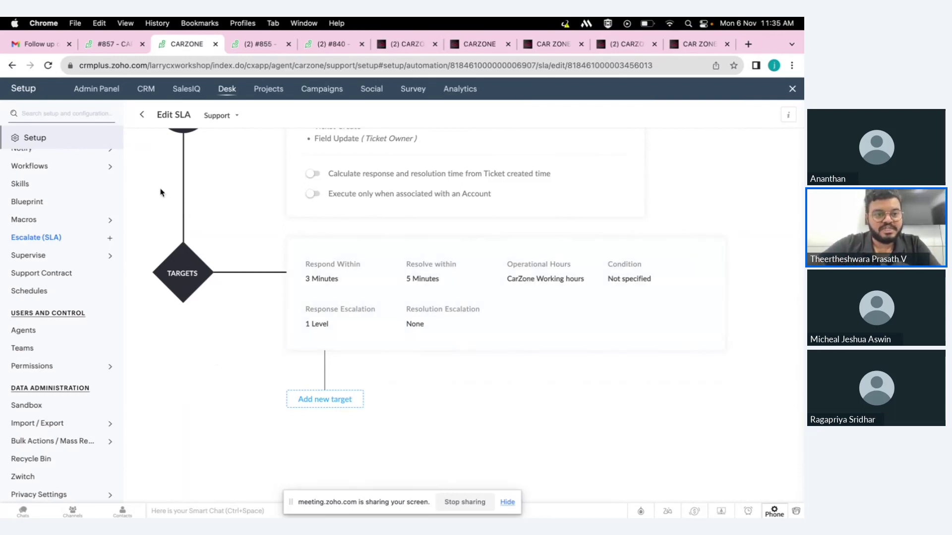
click(98, 47)
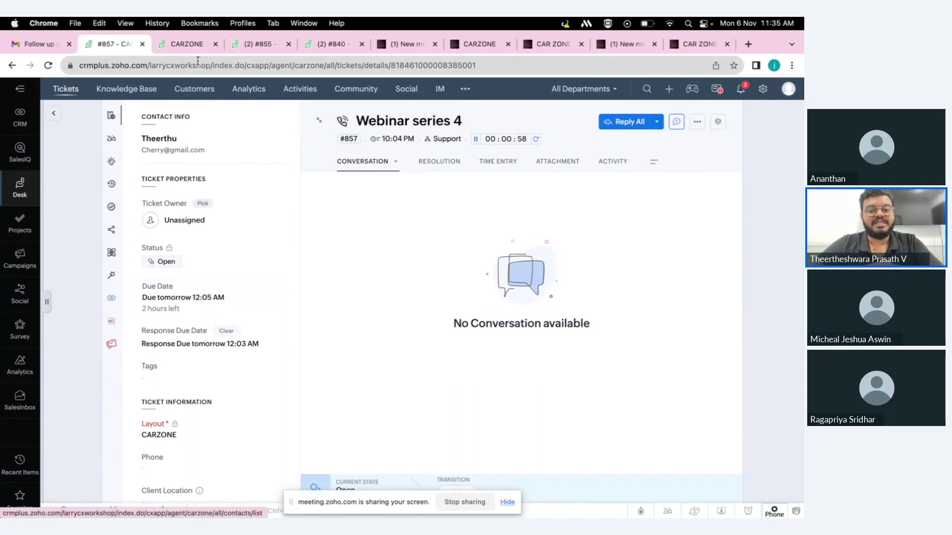
- Switch from the browser to the presentation and advance to the "From Muddle to Order" slide
click(194, 45)
key(ctrl+Left)
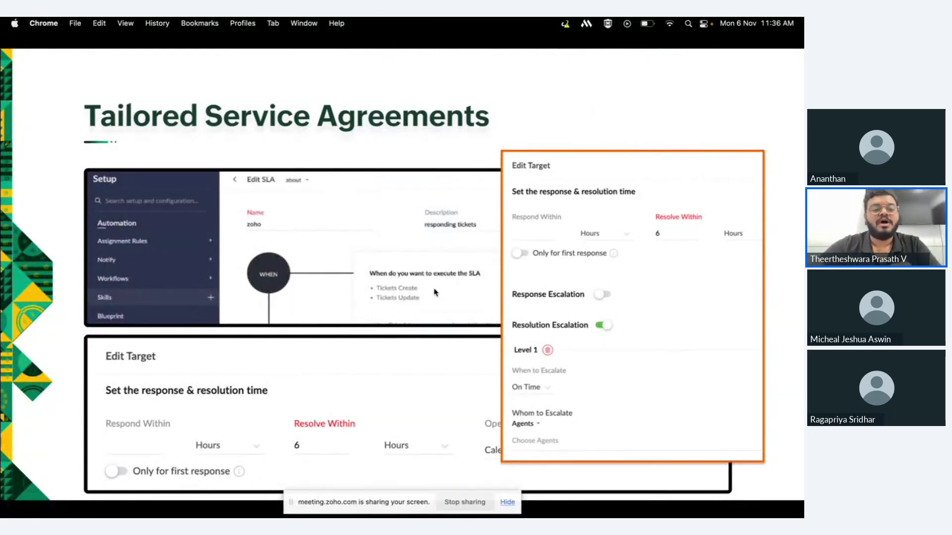
key(Right)
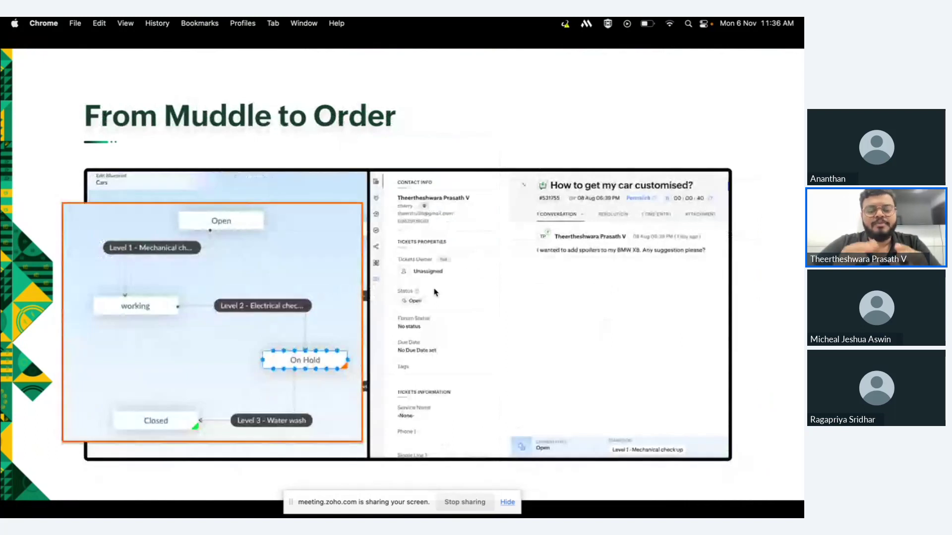
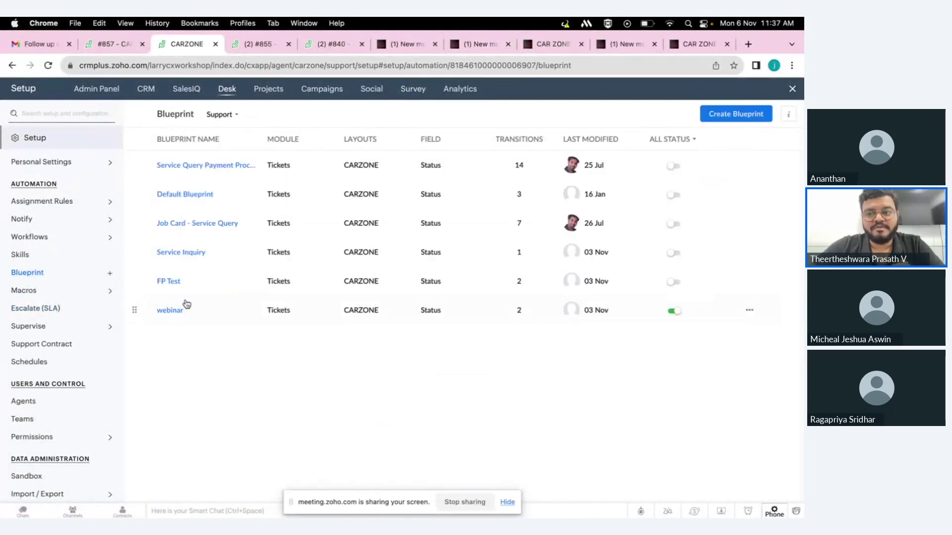
- Start a Support blueprint named "test 2" for all records of the CARZONE layout and continue to the process builder
click(726, 117)
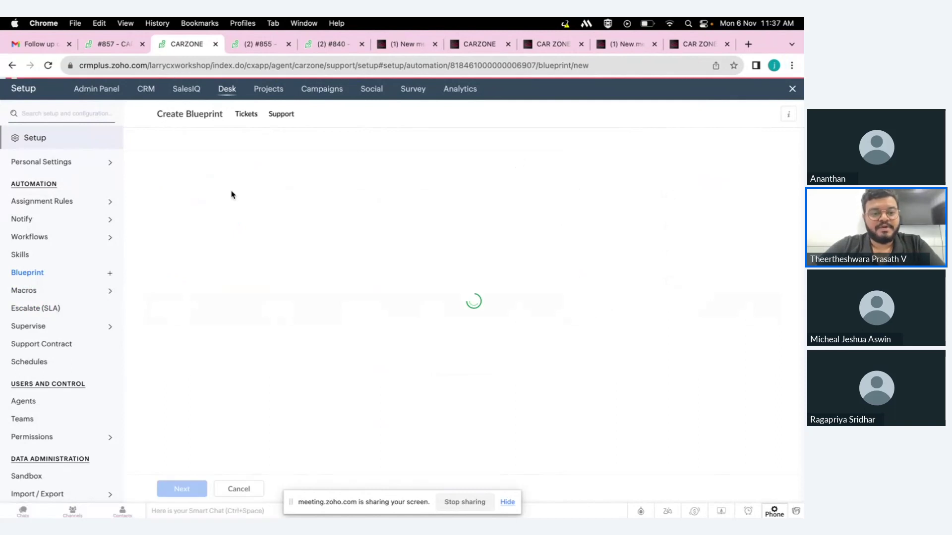
click(213, 169)
text(tes)
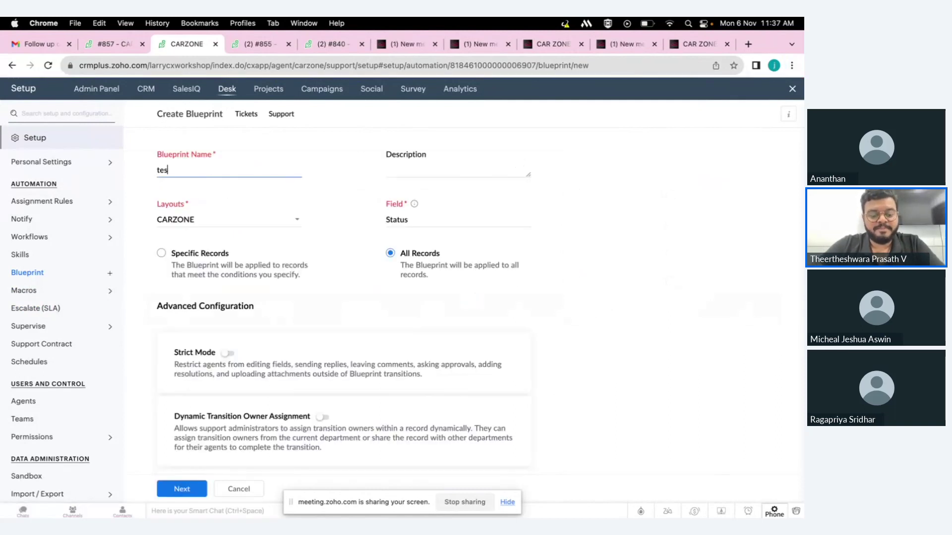
text(t 2)
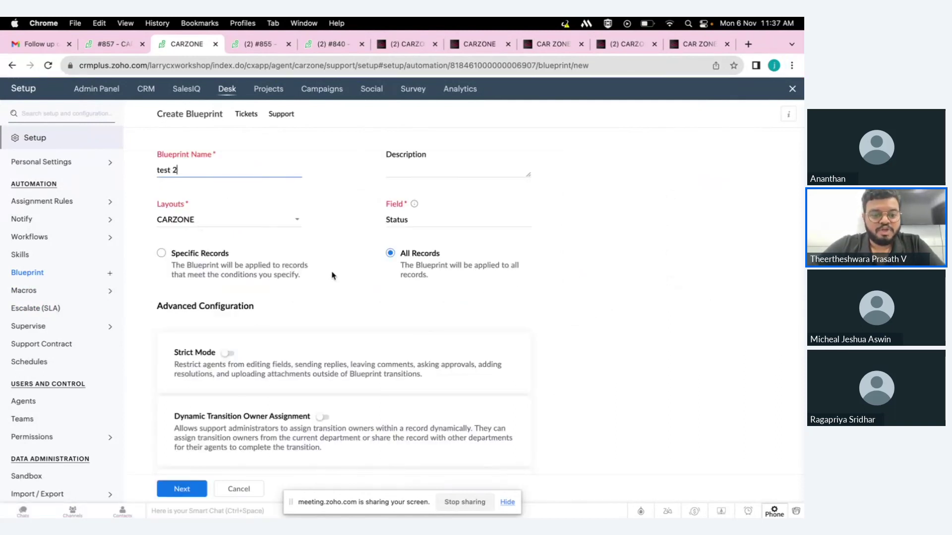
scroll(331, 276, down, 1)
scroll(332, 276, down, 1)
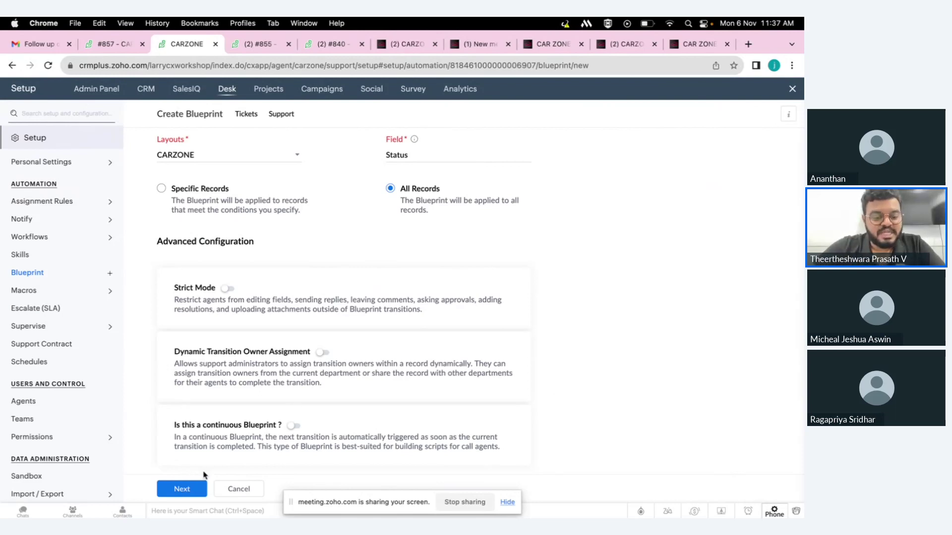
click(182, 489)
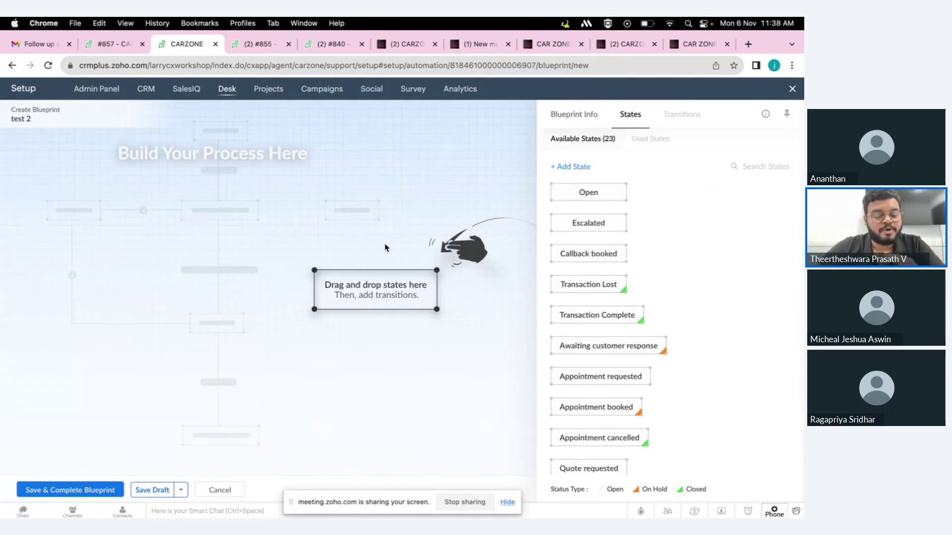
- Place the Open and Transaction Lost states on the canvas and link Open to Transaction Lost with a transition named "T 1"
drag(612, 192, 308, 168)
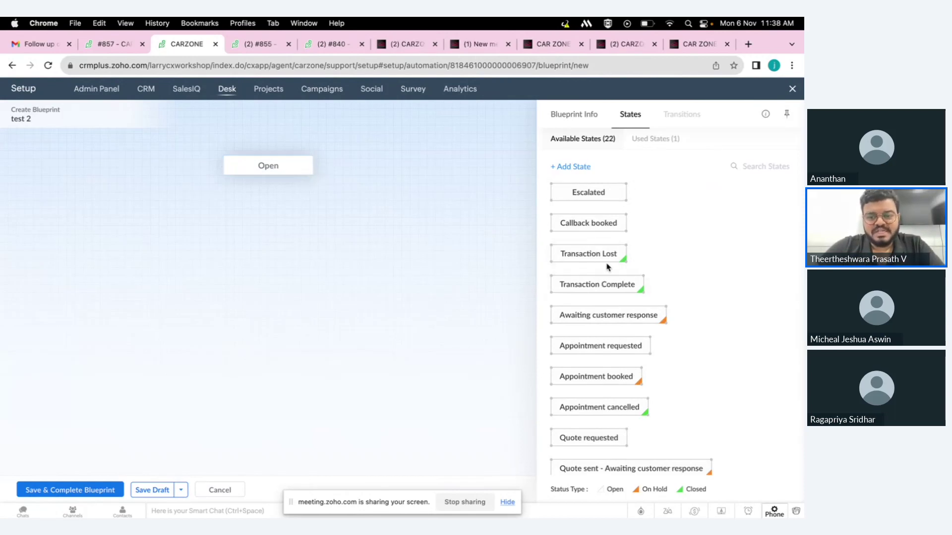
drag(606, 254, 232, 218)
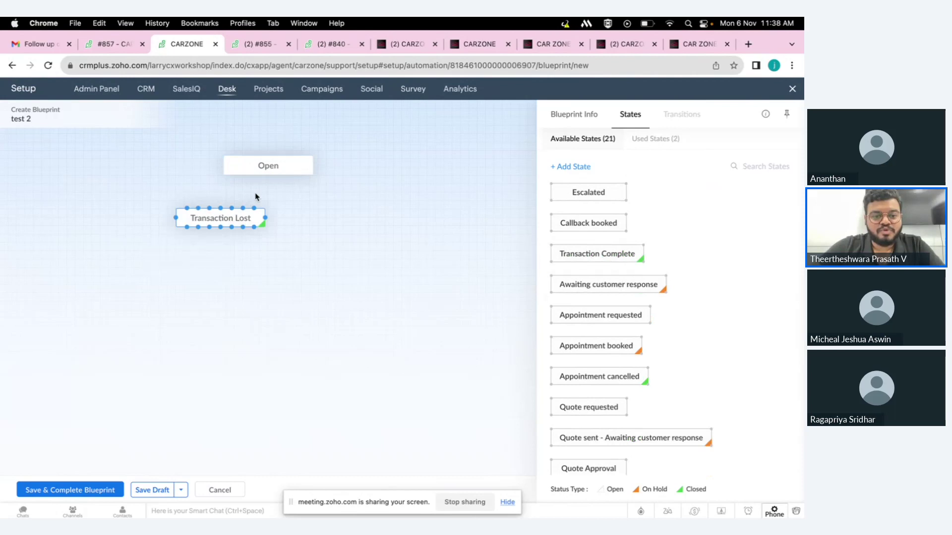
drag(246, 174, 211, 209)
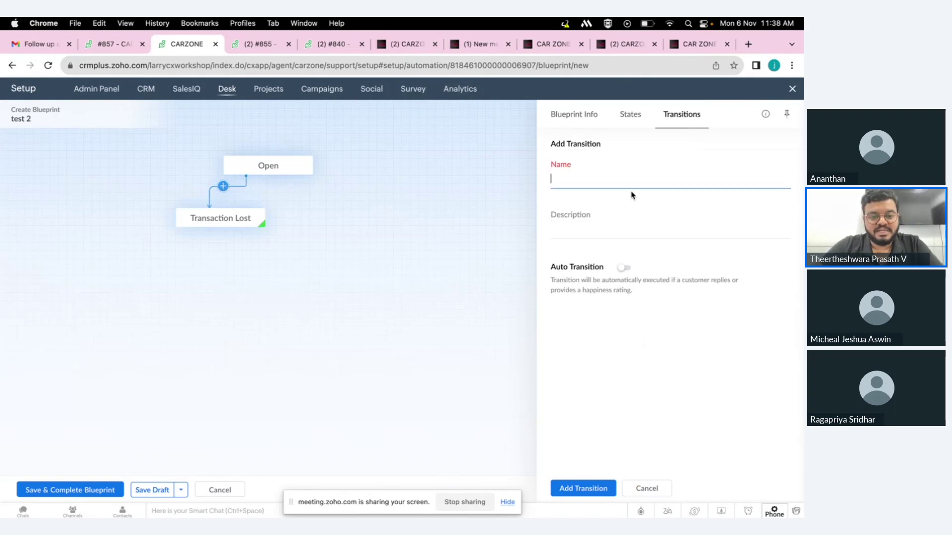
text(1)
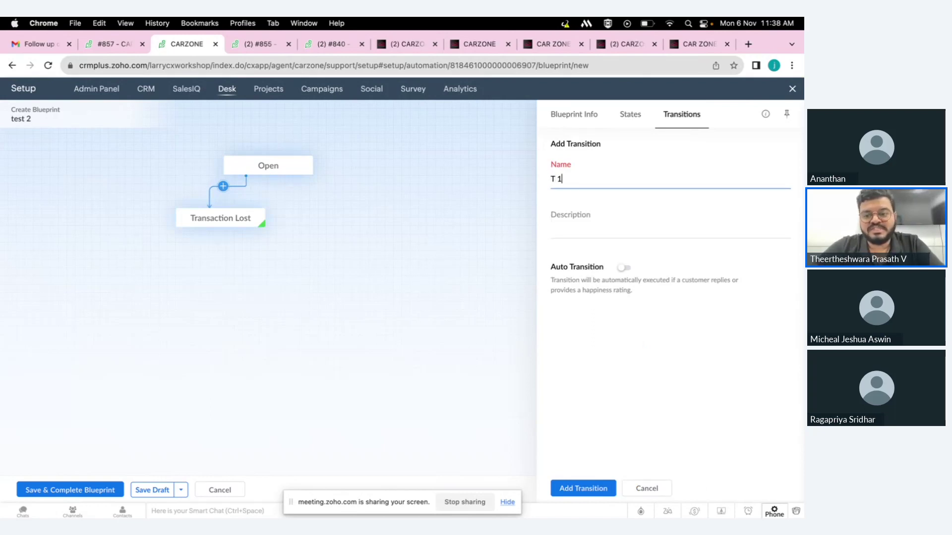
click(574, 484)
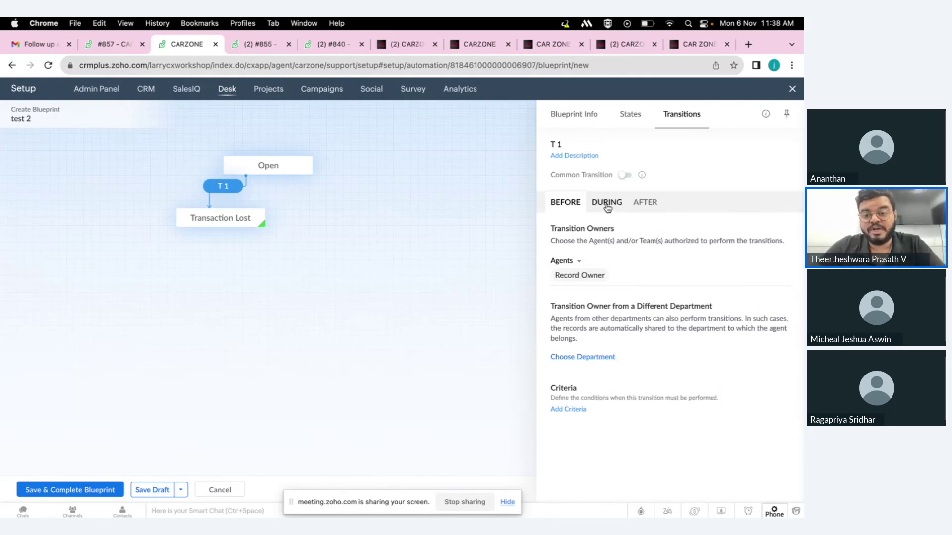
- Review the T 1 transition's During and After settings and add the VIN Number field to its During operations
click(607, 204)
click(644, 204)
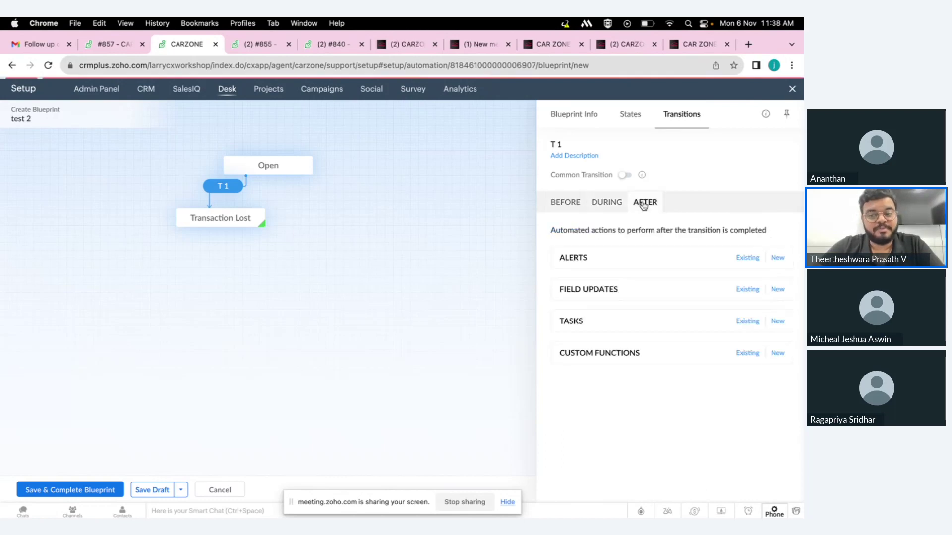
click(607, 202)
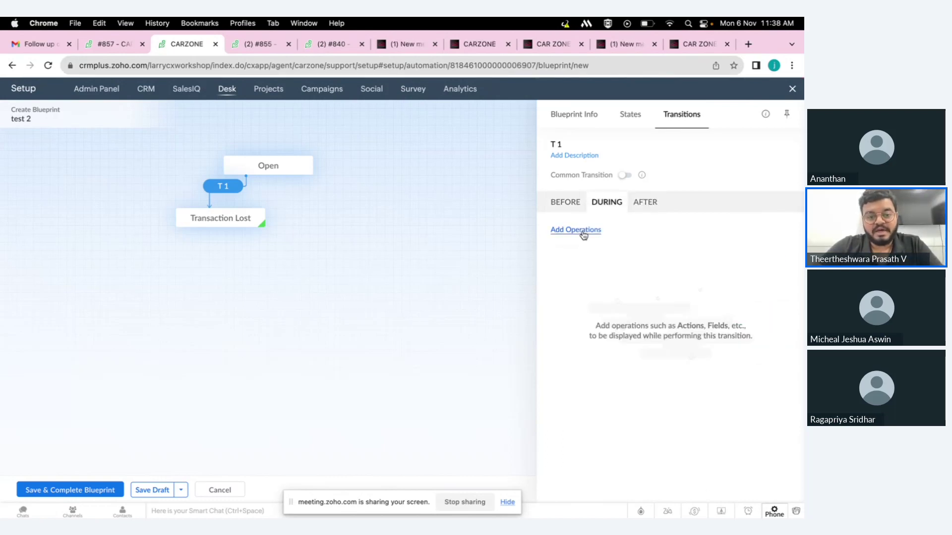
click(583, 235)
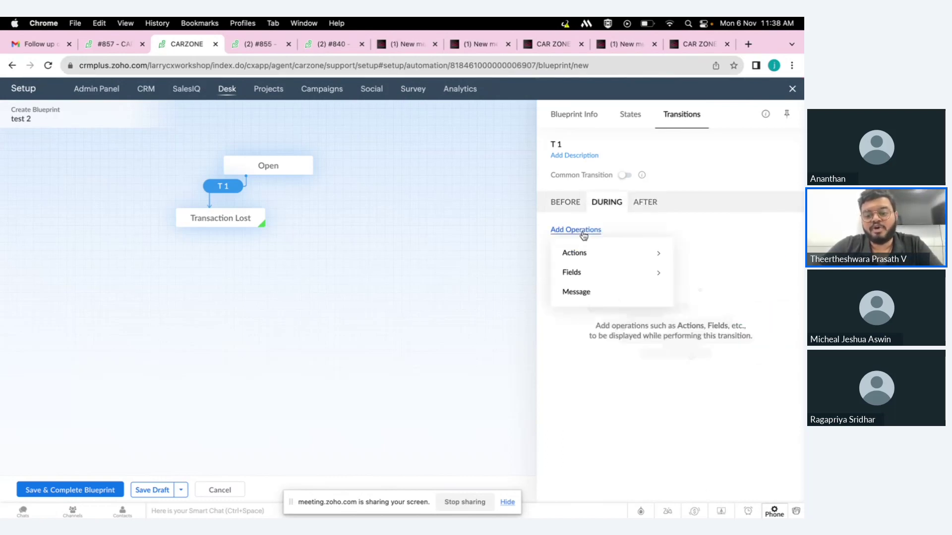
click(661, 277)
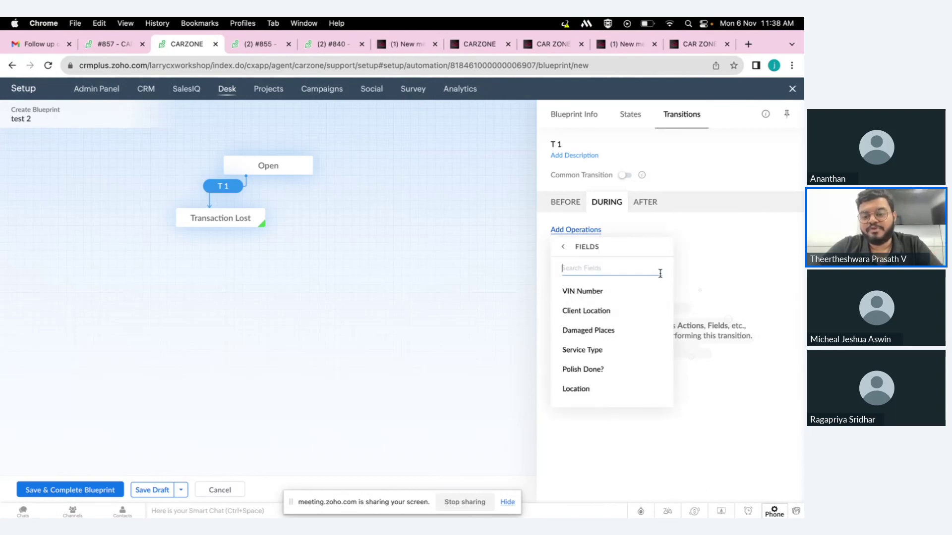
click(644, 292)
click(732, 297)
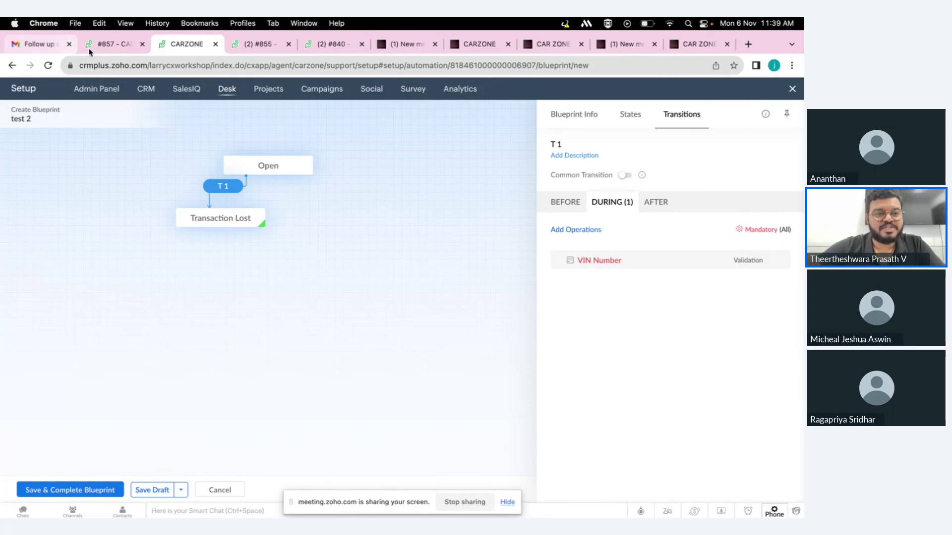
- Revoke the blueprint from the "Webinar series 4" ticket
click(113, 47)
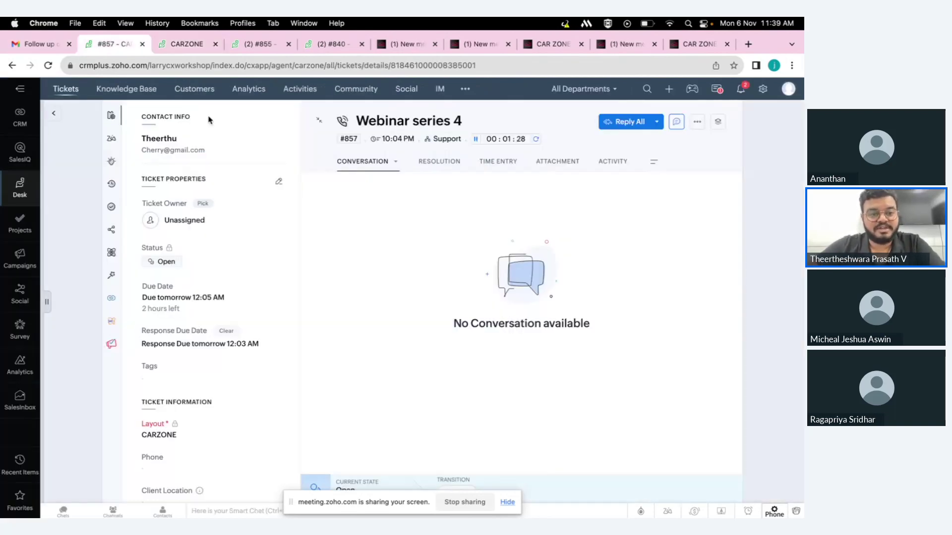
click(699, 125)
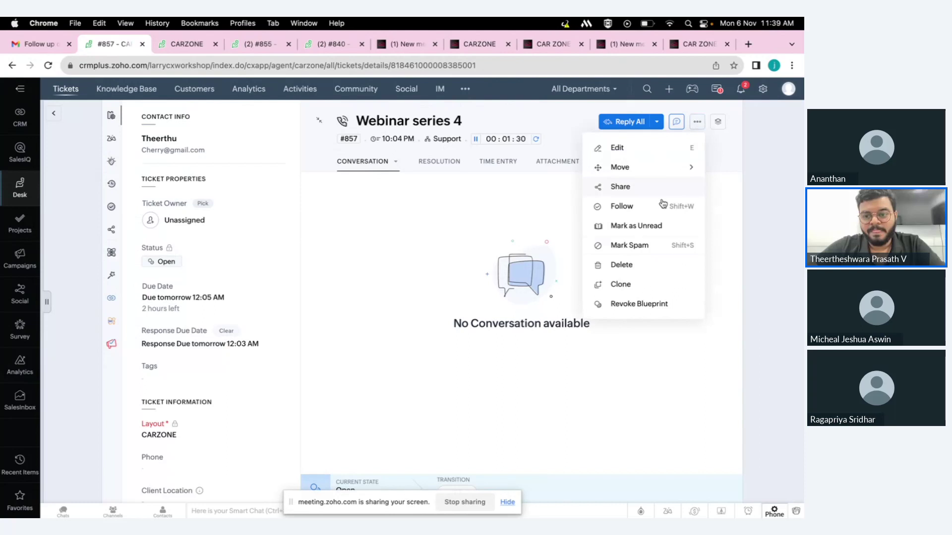
click(629, 305)
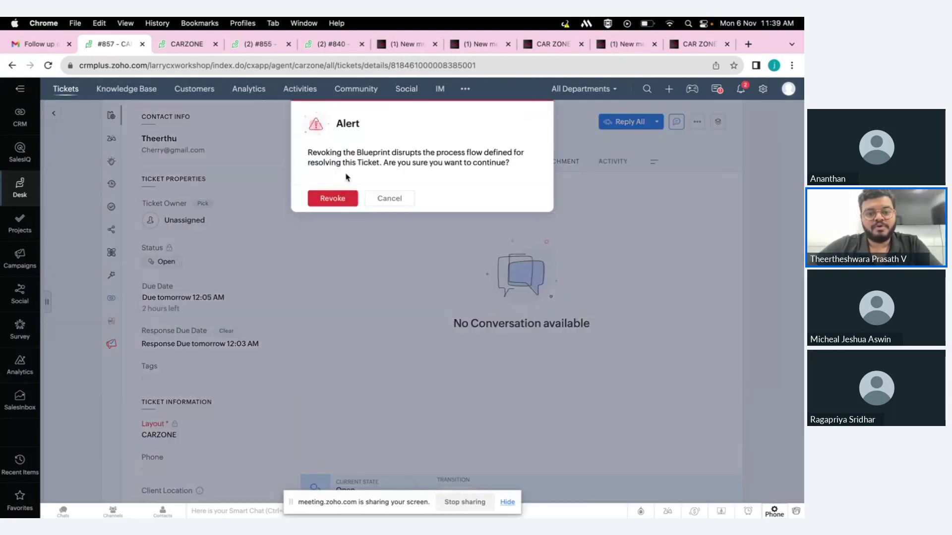
click(333, 200)
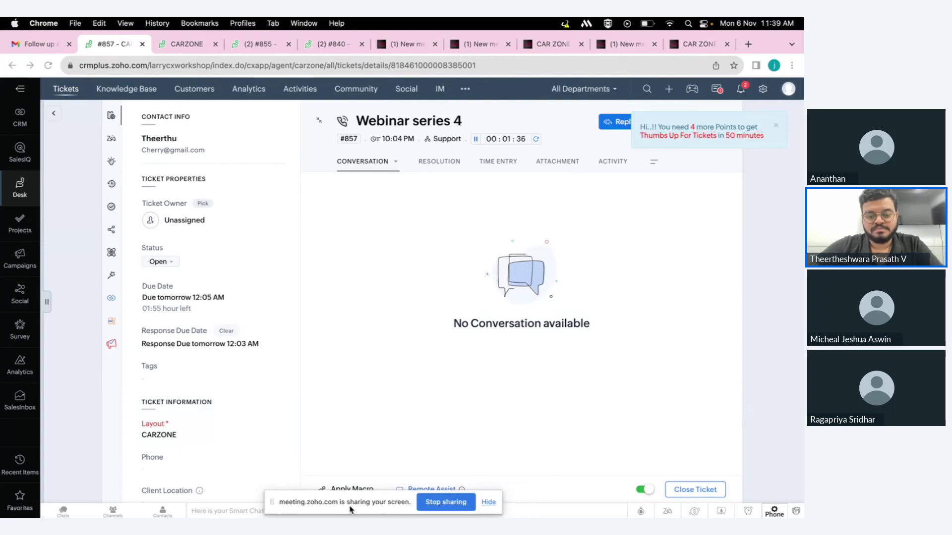
- Move the screen-sharing bar aside and set the ticket's status to Escalated and back to Open
drag(362, 503, 139, 507)
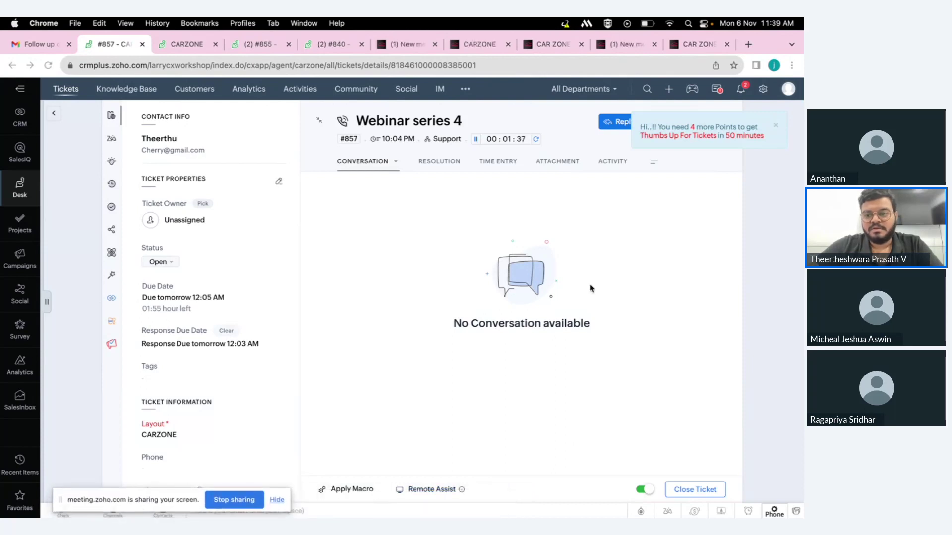
click(161, 261)
click(169, 263)
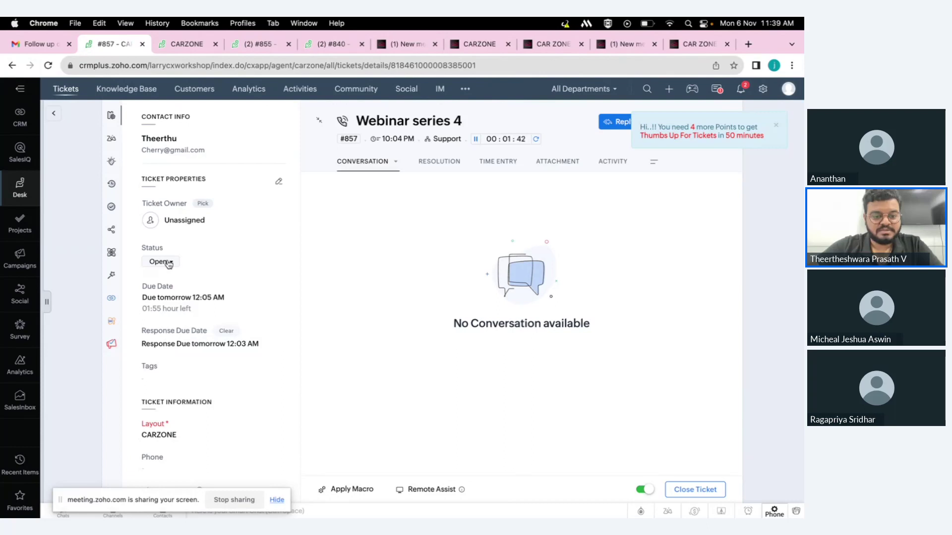
click(169, 261)
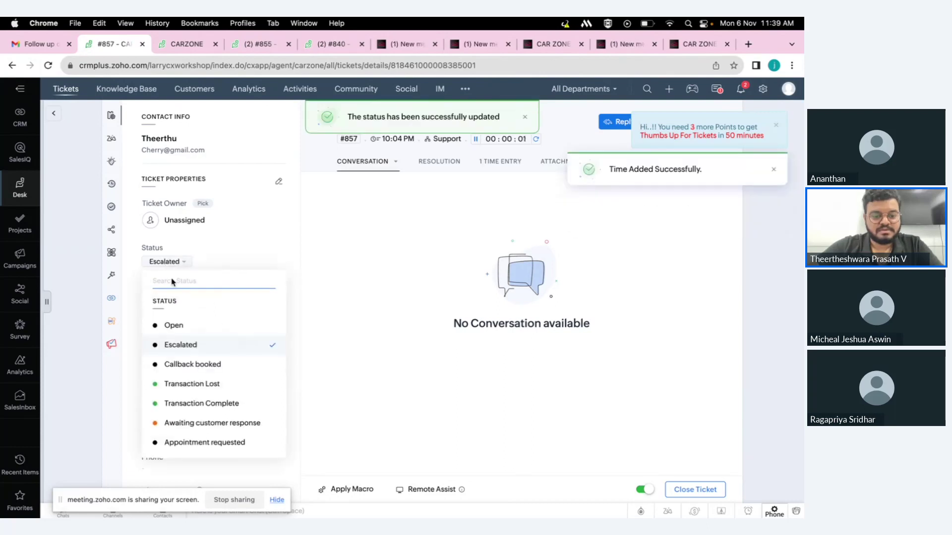
click(173, 327)
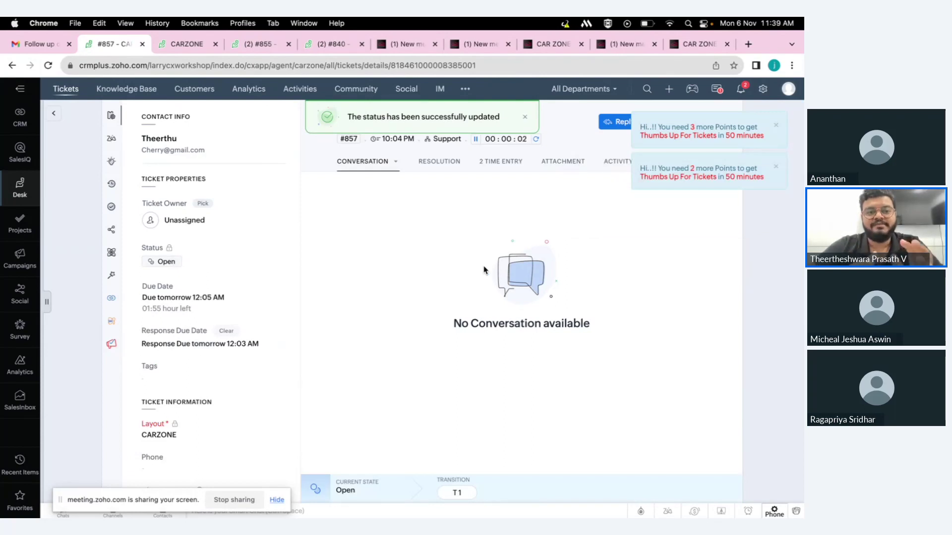
- Return to the "test 2" blueprint and cancel it, discarding the unsaved changes
click(184, 46)
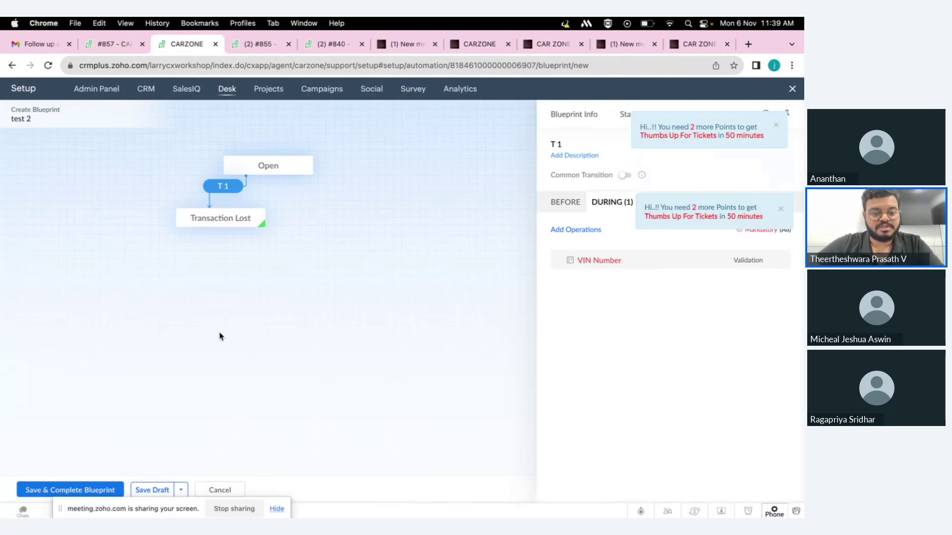
click(220, 489)
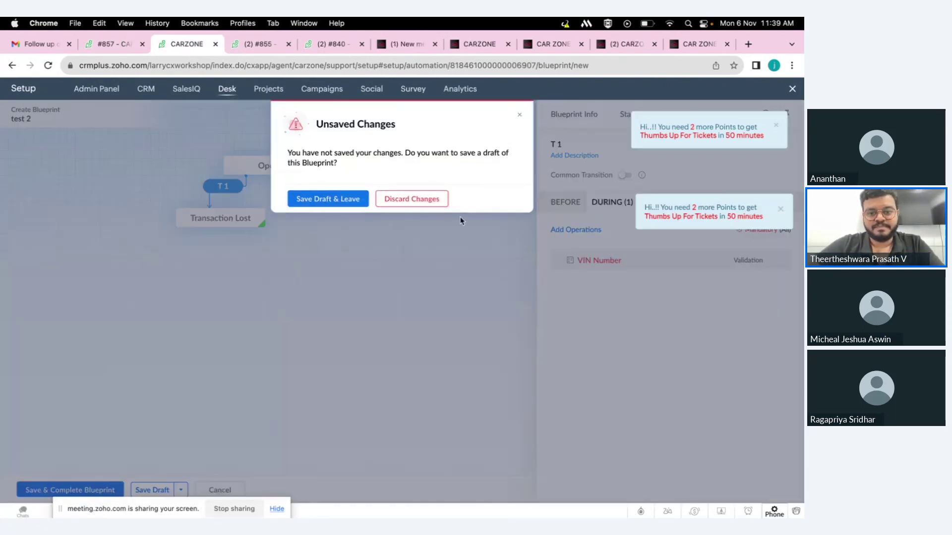
click(389, 205)
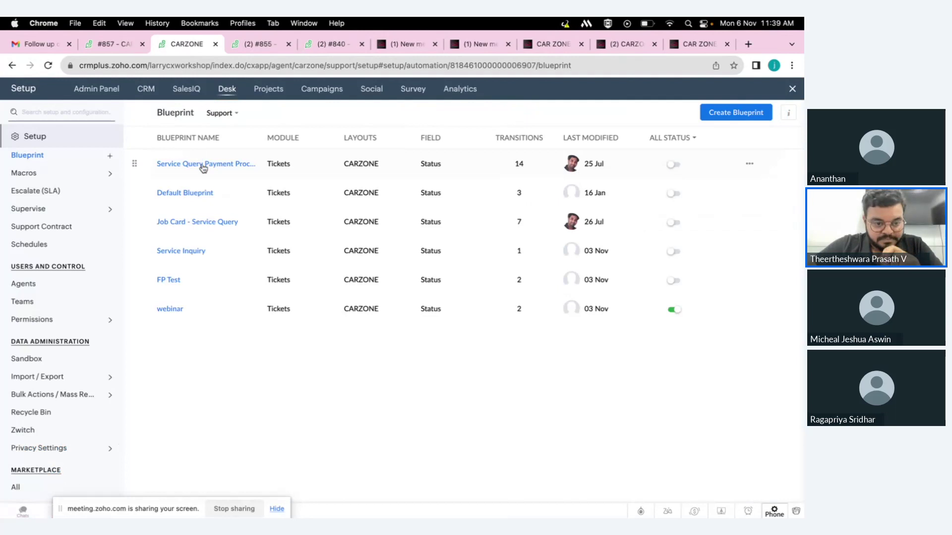
- Open the "webinar" blueprint and examine its Open, Transaction Complete and Closed states with transitions T 1 and T 2
click(173, 310)
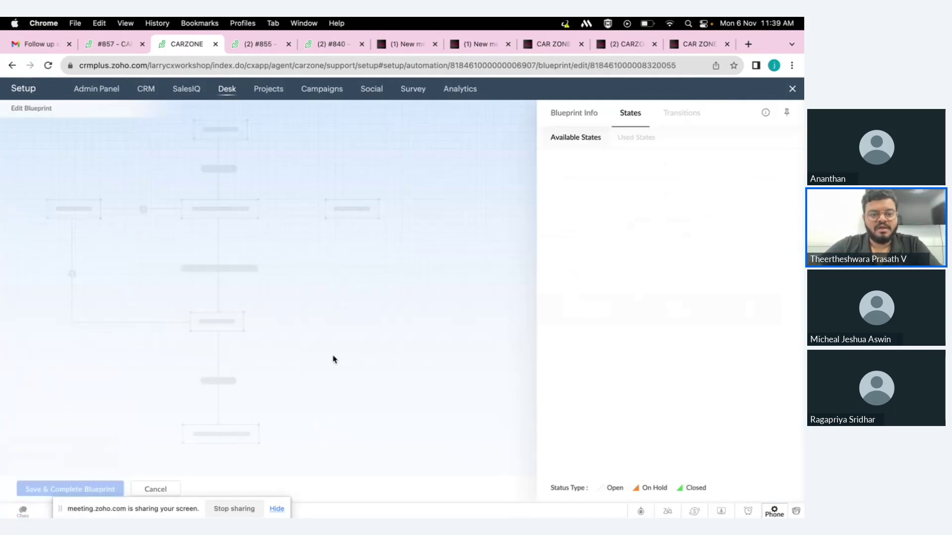
click(274, 165)
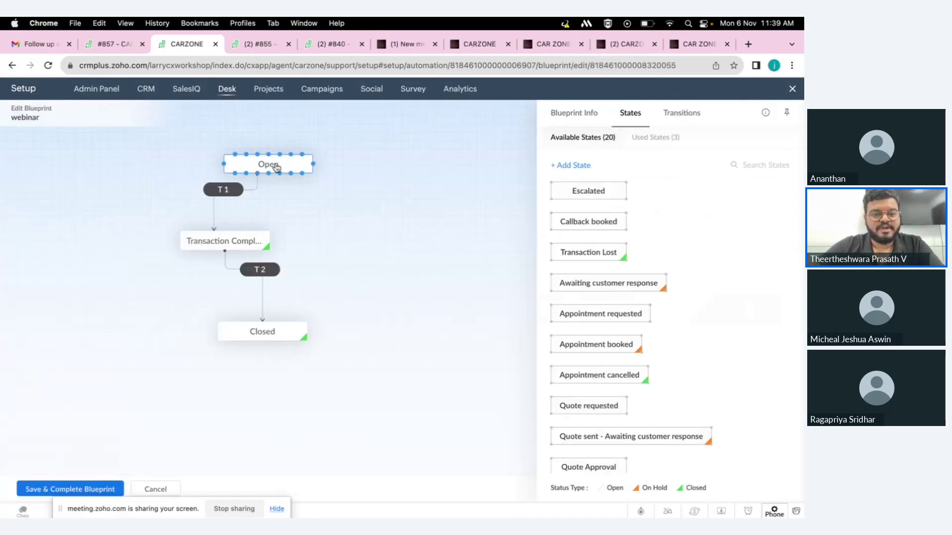
click(227, 235)
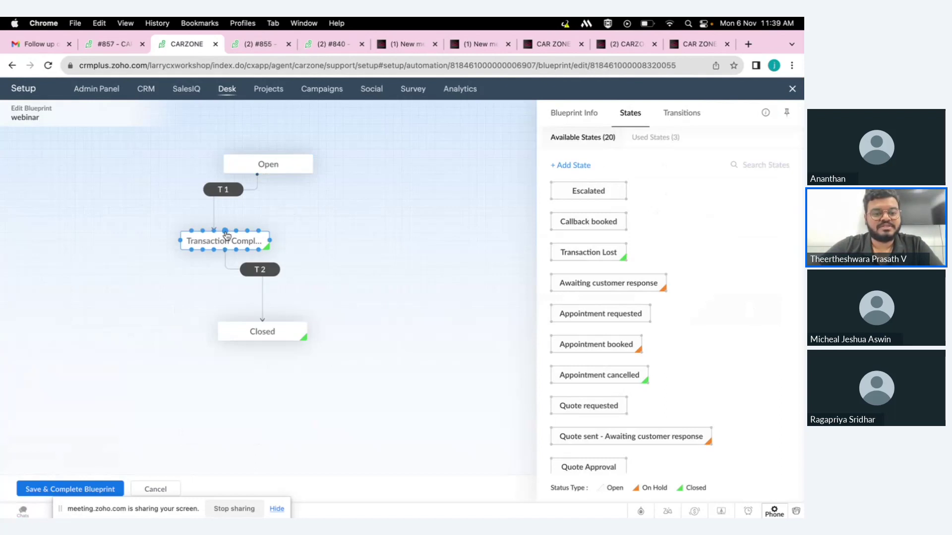
click(217, 196)
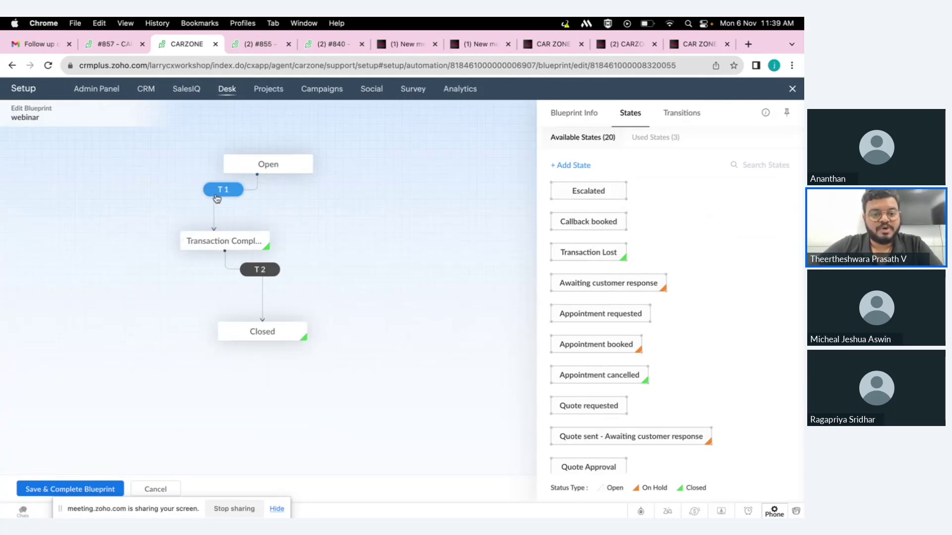
click(224, 241)
click(265, 270)
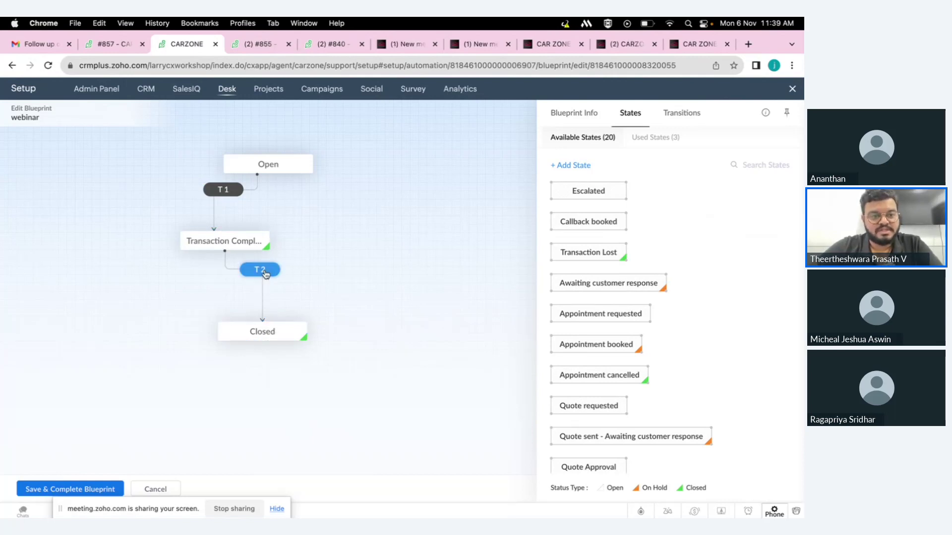
- Review the properties of the "Webinar series 4" ticket and preview its T 1 transition form without completing it
click(118, 46)
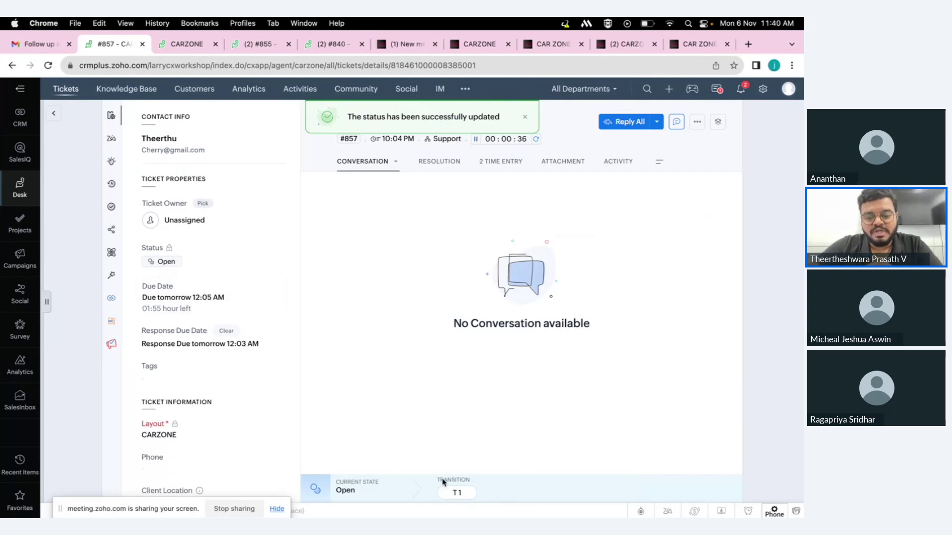
scroll(186, 441, down, 2)
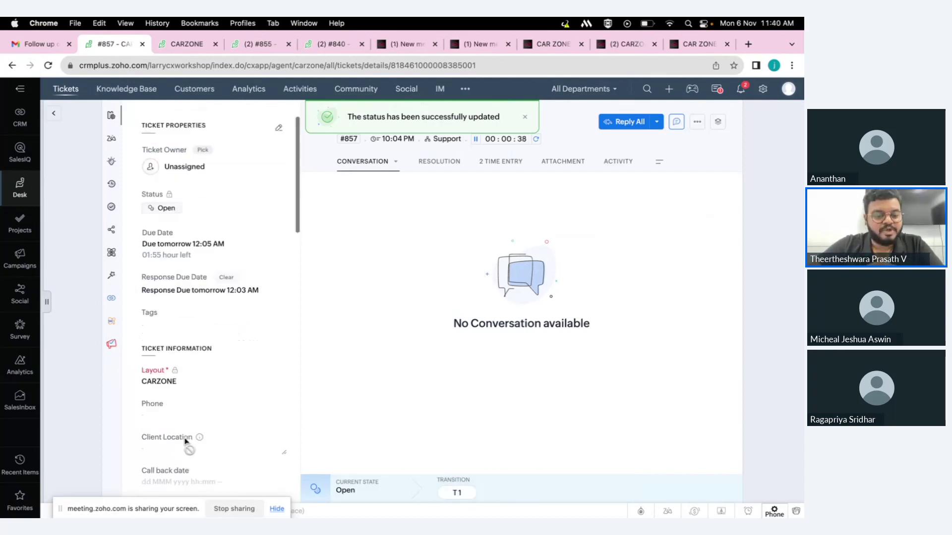
scroll(186, 441, down, 5)
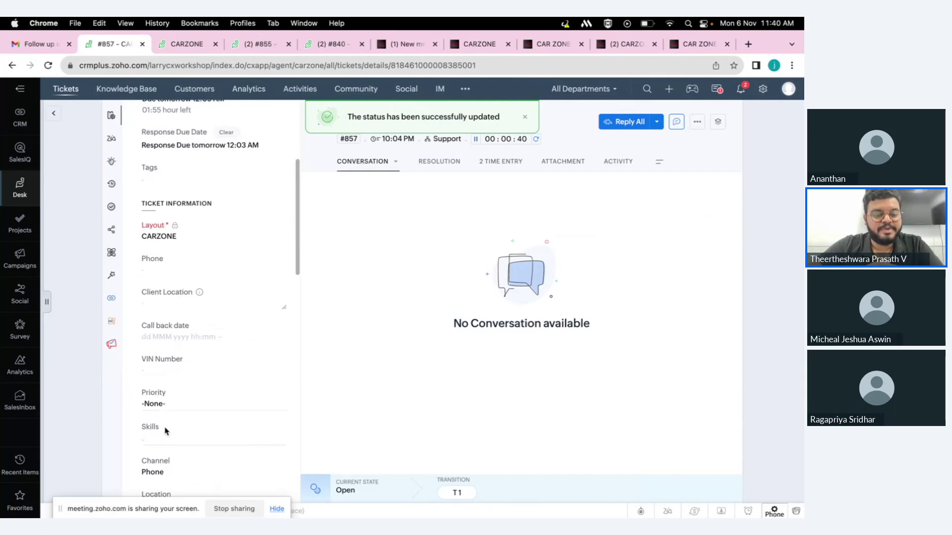
scroll(165, 432, down, 3)
scroll(164, 432, up, 10)
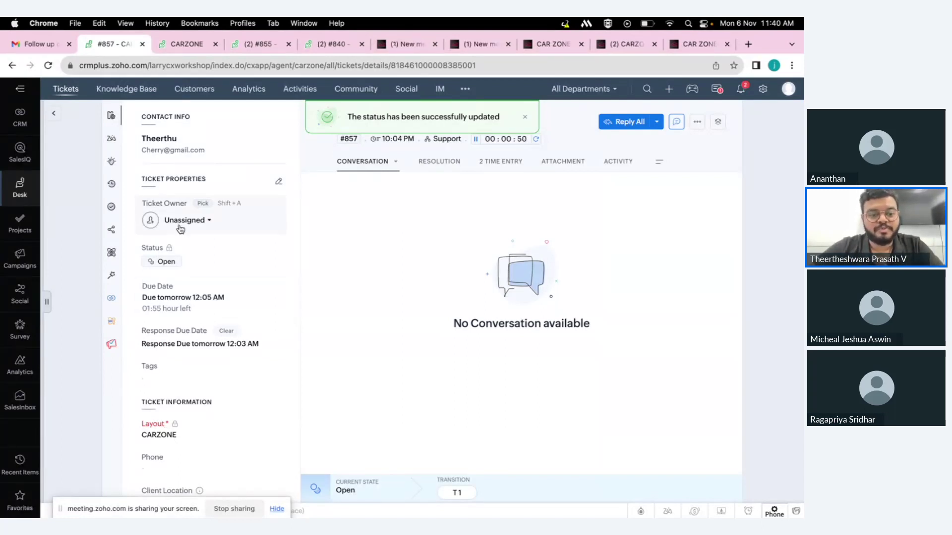
click(457, 493)
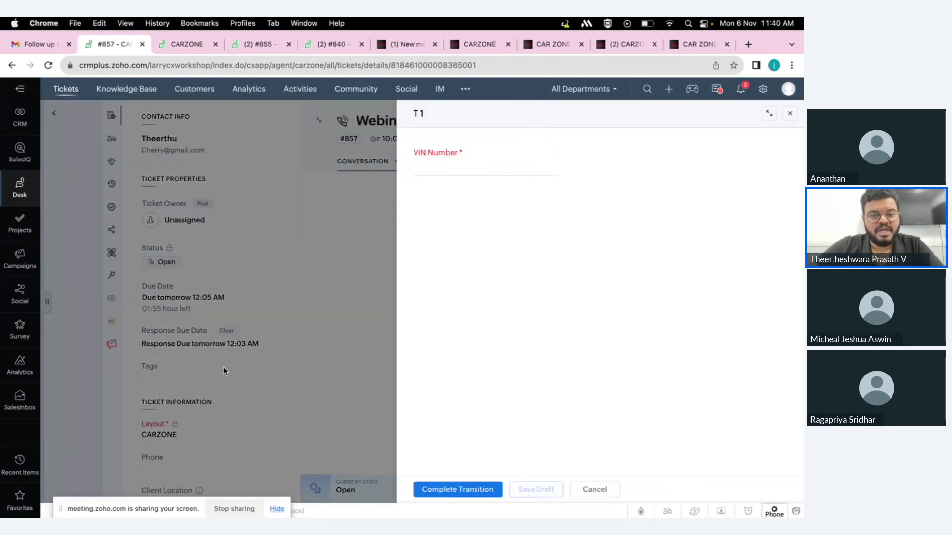
click(606, 493)
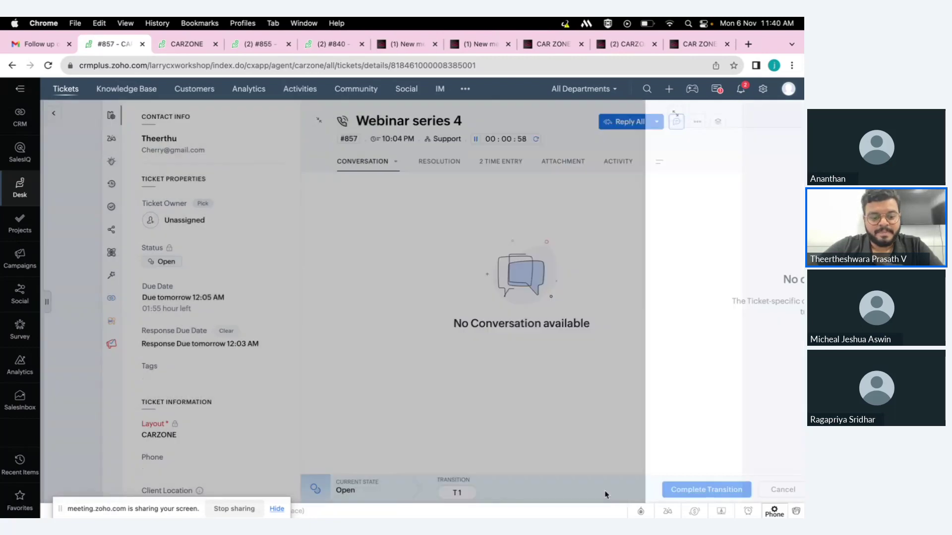
- Search the ticket's details for "vin" to locate the VIN Number field
scroll(263, 452, down, 5)
scroll(263, 454, down, 8)
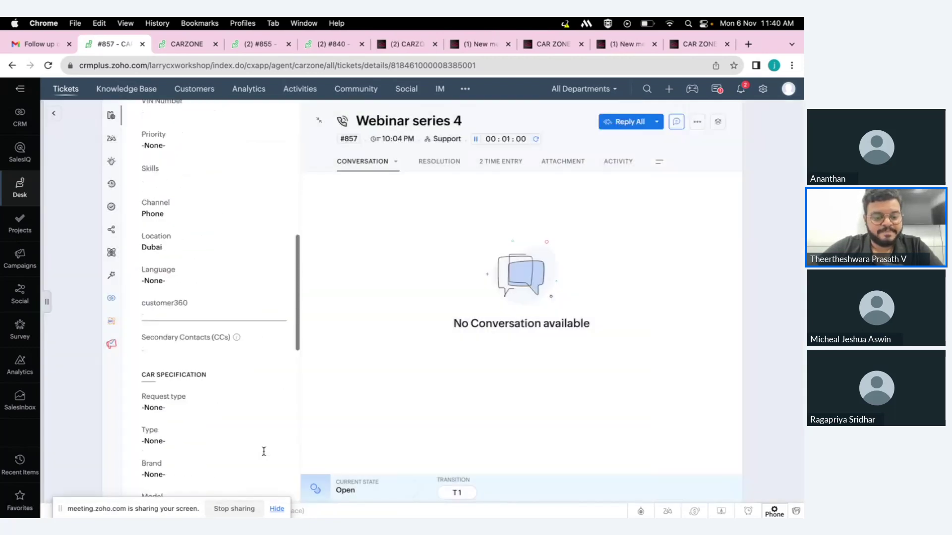
scroll(264, 455, down, 8)
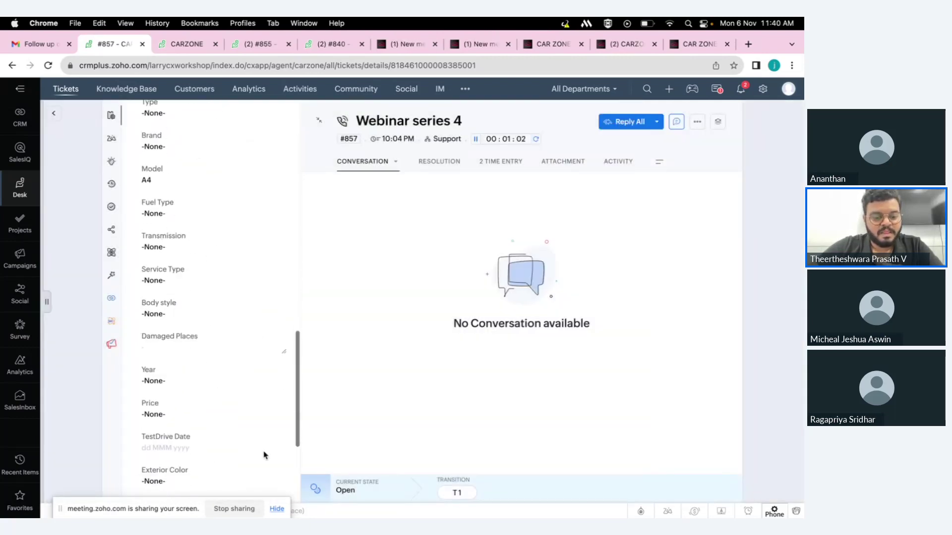
scroll(263, 455, down, 2)
key(super+f)
text(vin)
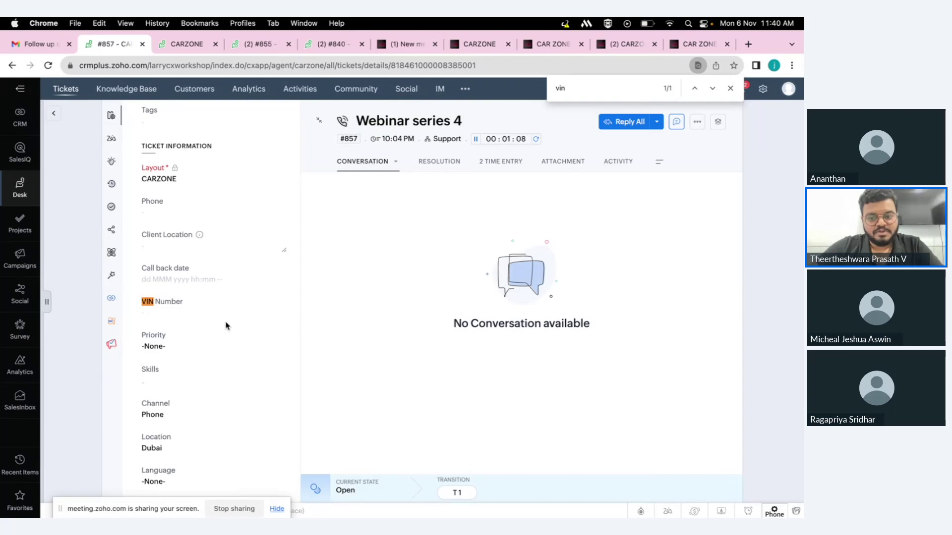
click(731, 89)
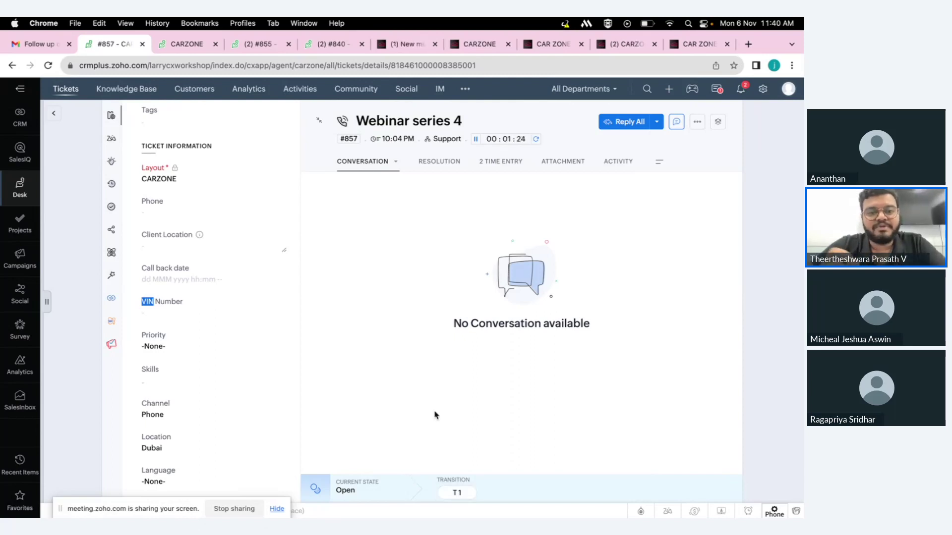
- Fill in the required VIN Number for the T 1 transition and complete the transition
click(456, 493)
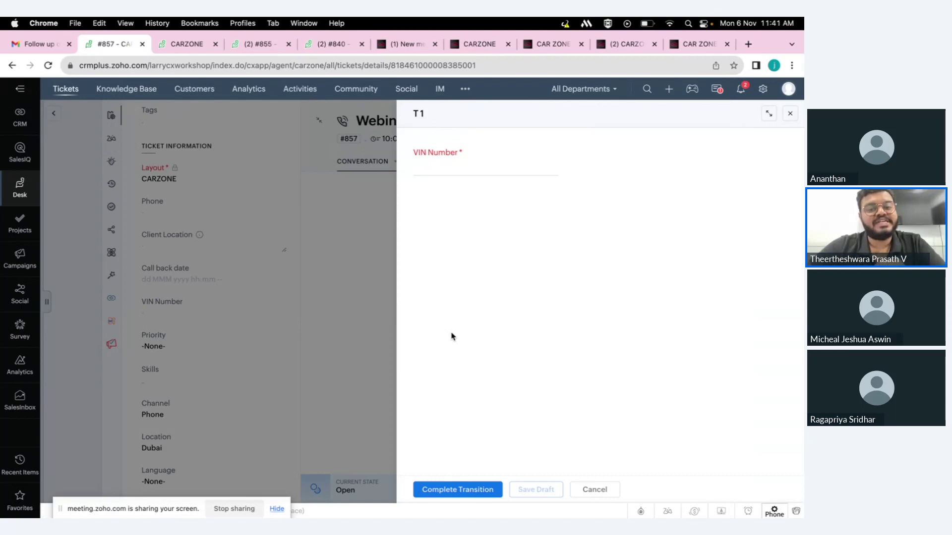
click(427, 172)
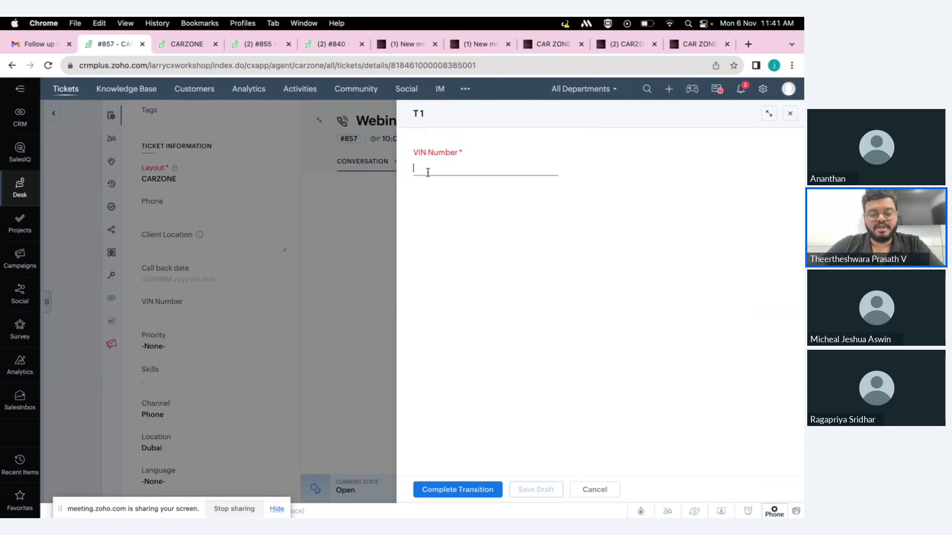
text(87435)
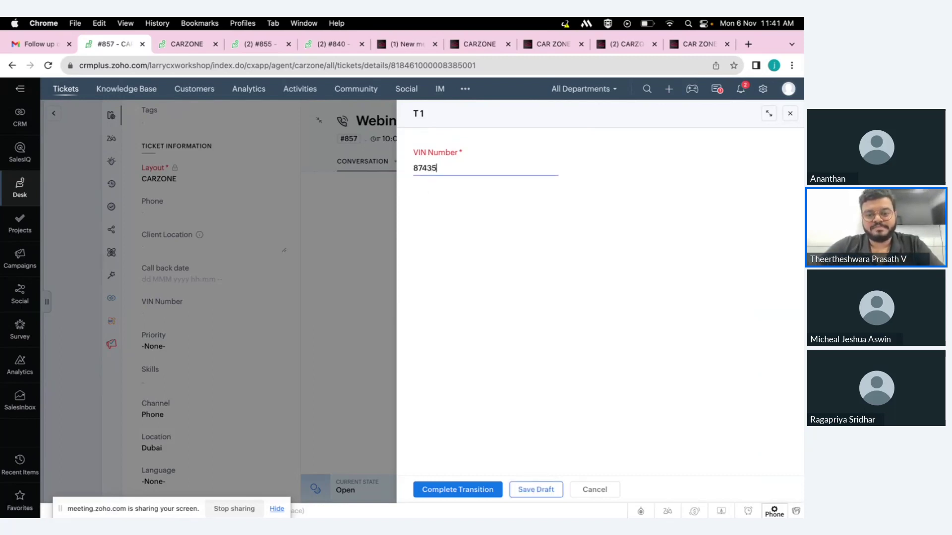
text(6)
click(437, 491)
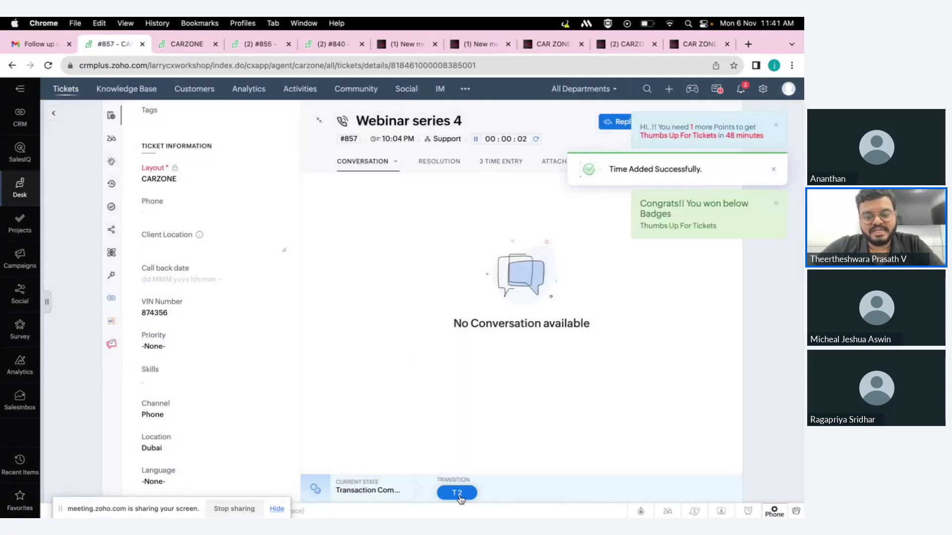
- Compare the ticket's T 2 transition form with its During settings in the "webinar" blueprint and check the ticket's resolution section
scroll(213, 247, up, 5)
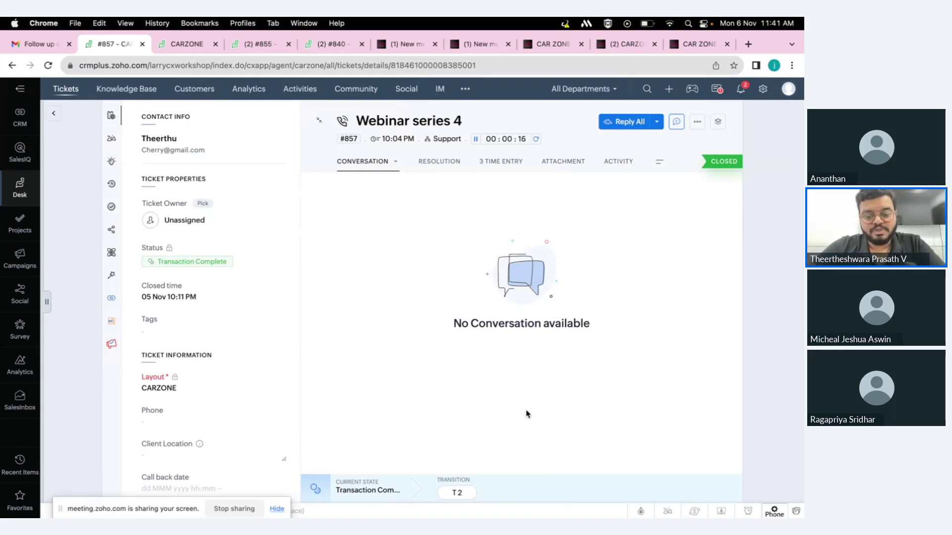
click(456, 493)
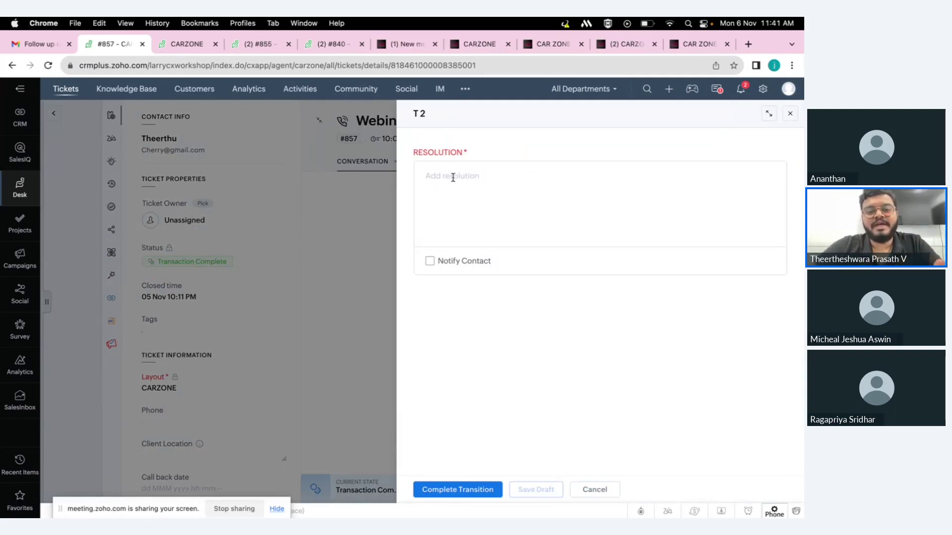
click(196, 44)
click(263, 272)
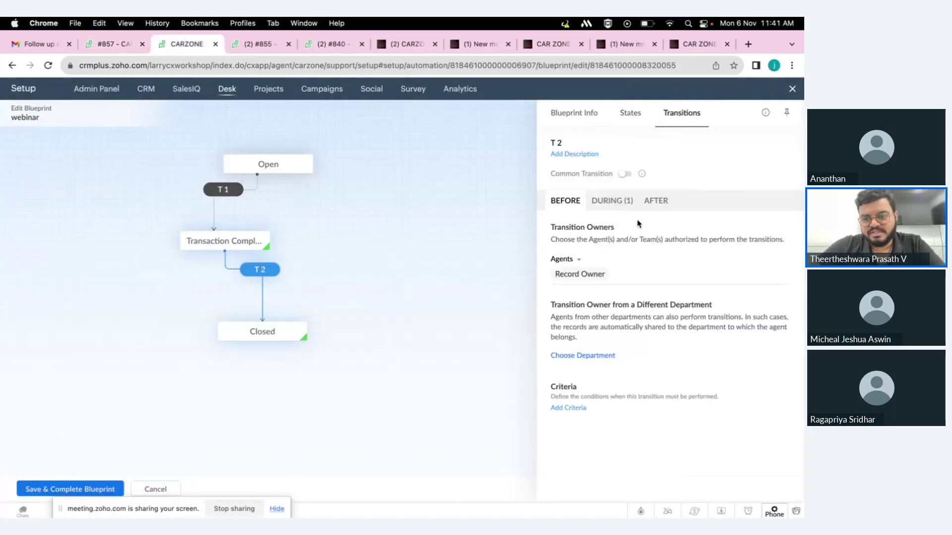
click(612, 201)
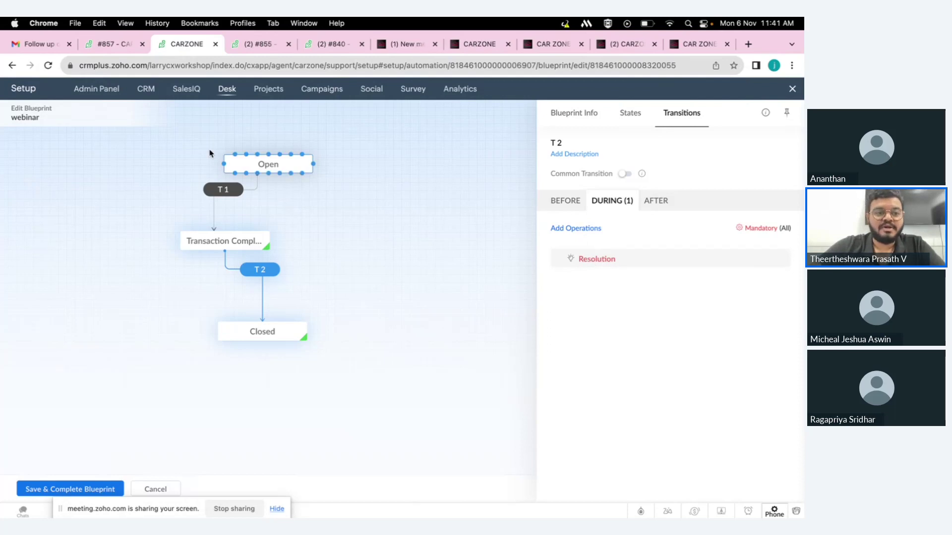
click(108, 45)
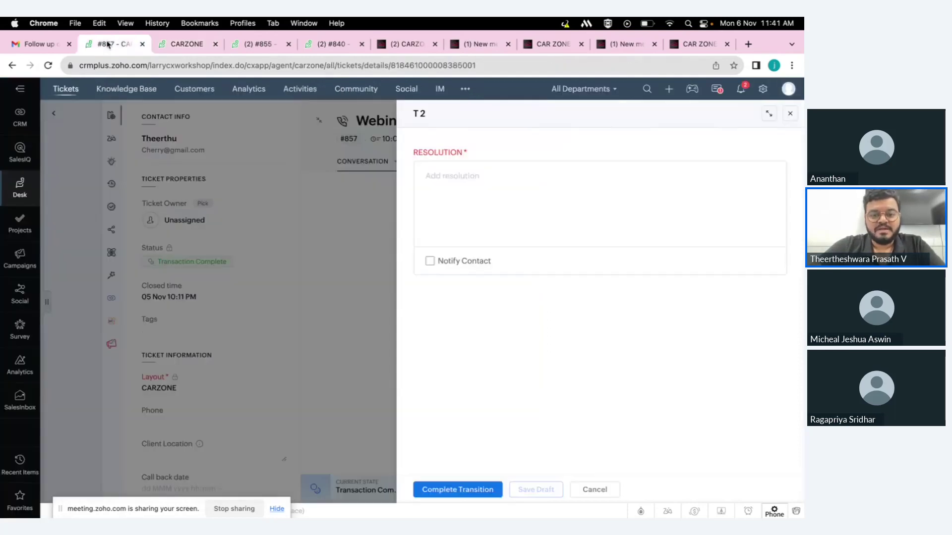
click(605, 490)
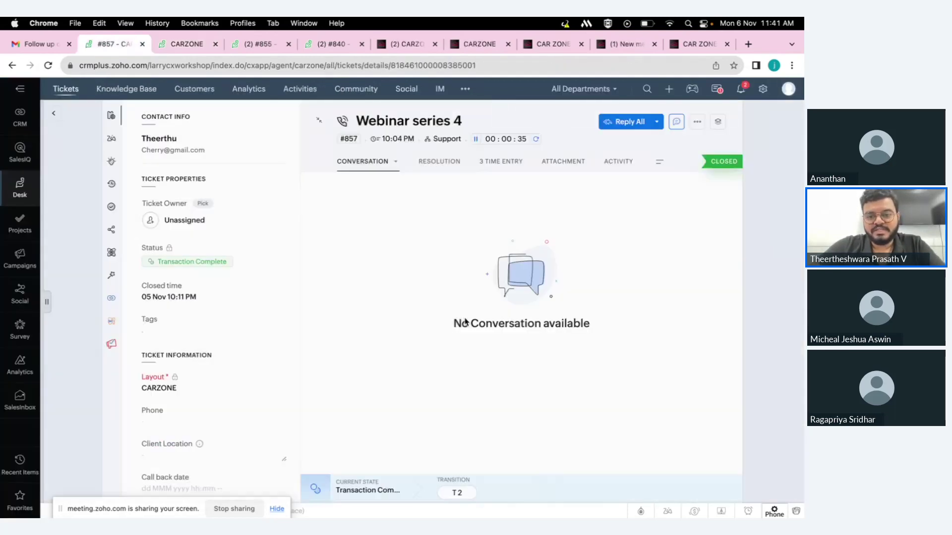
click(435, 162)
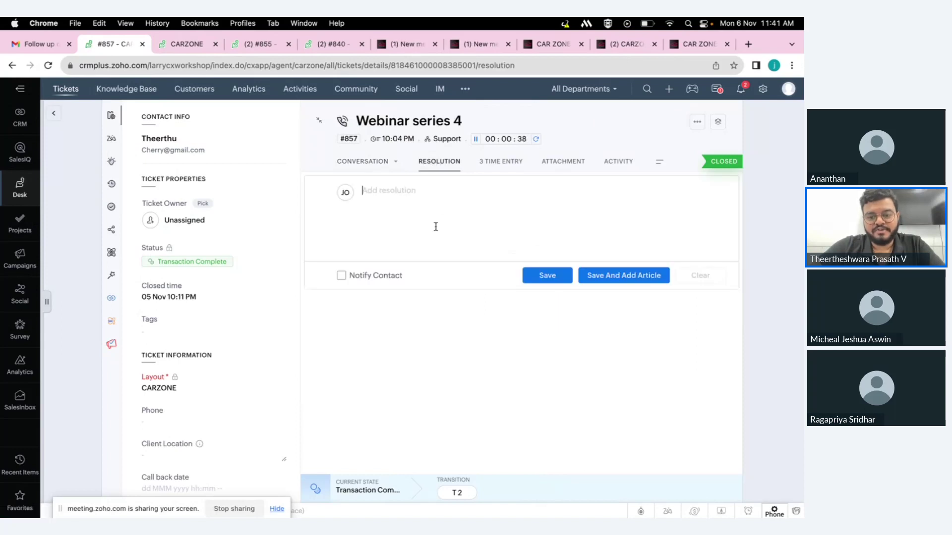
- Enter "issue resolved" as the resolution for the T 2 transition and complete the transition
click(449, 488)
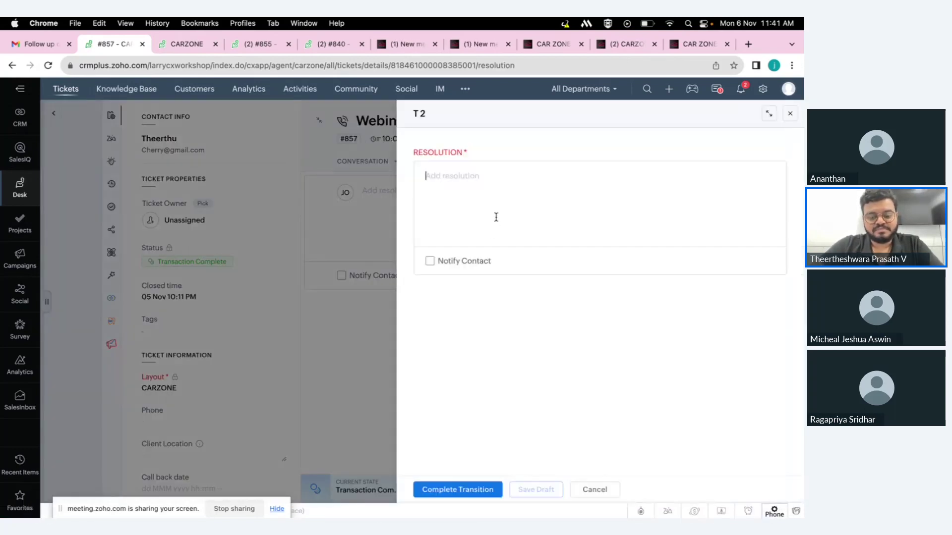
text(issue)
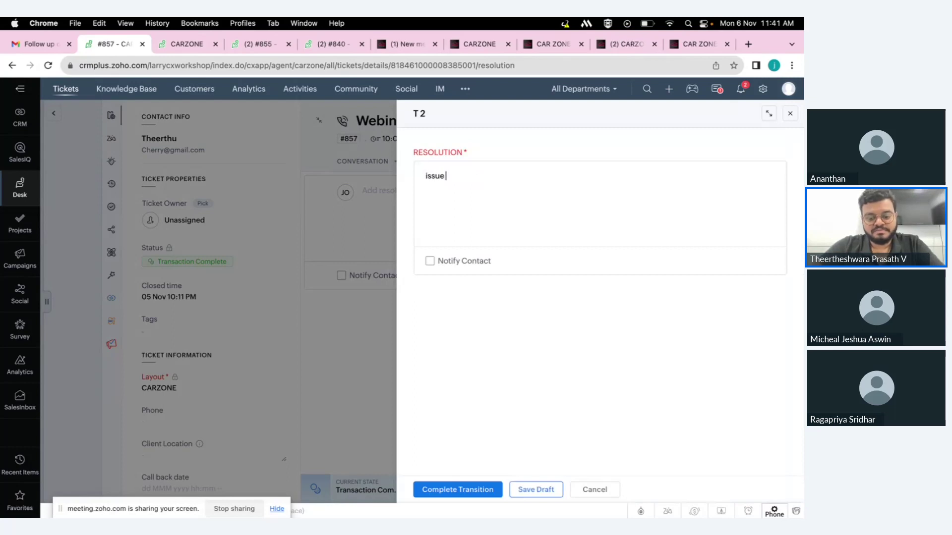
text( resokved)
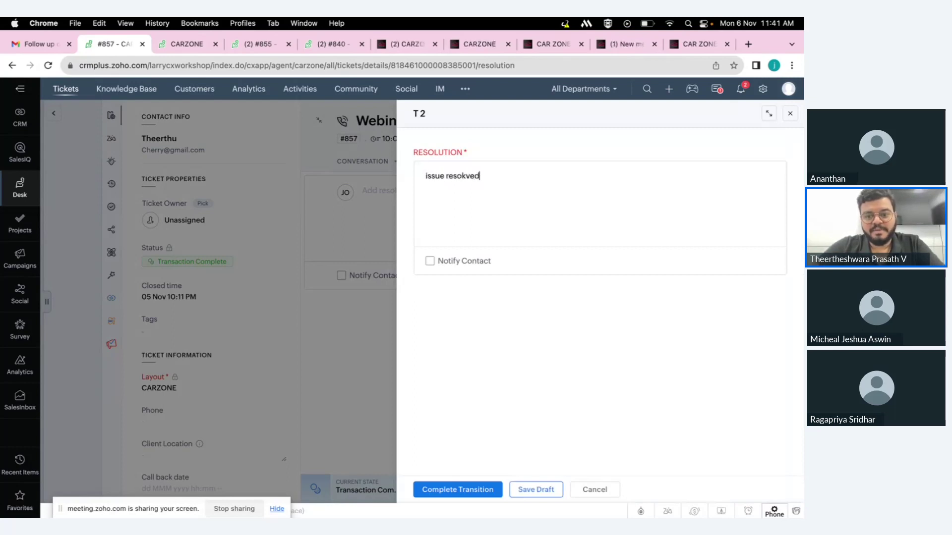
text(lved)
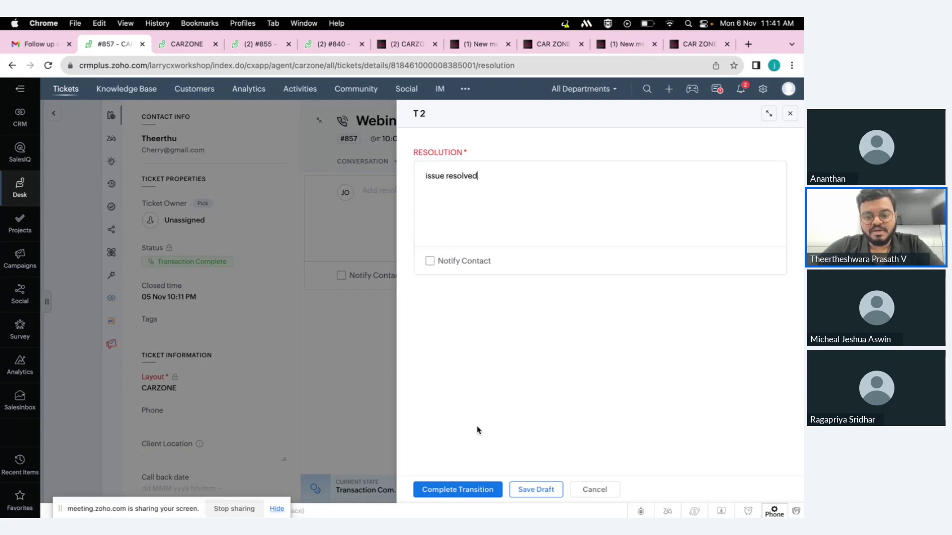
click(441, 489)
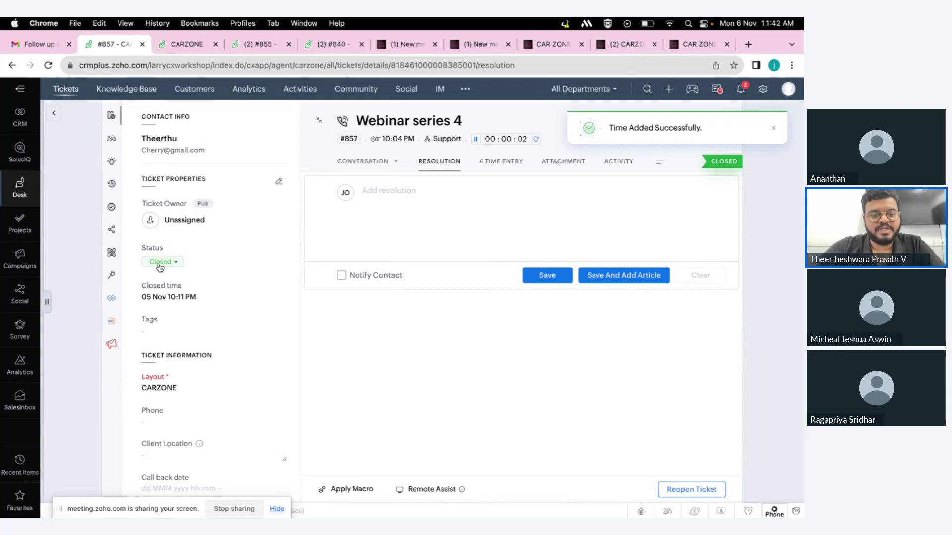
- Reload the closed ticket's resolution section by switching views and check the recorded resolution
click(660, 162)
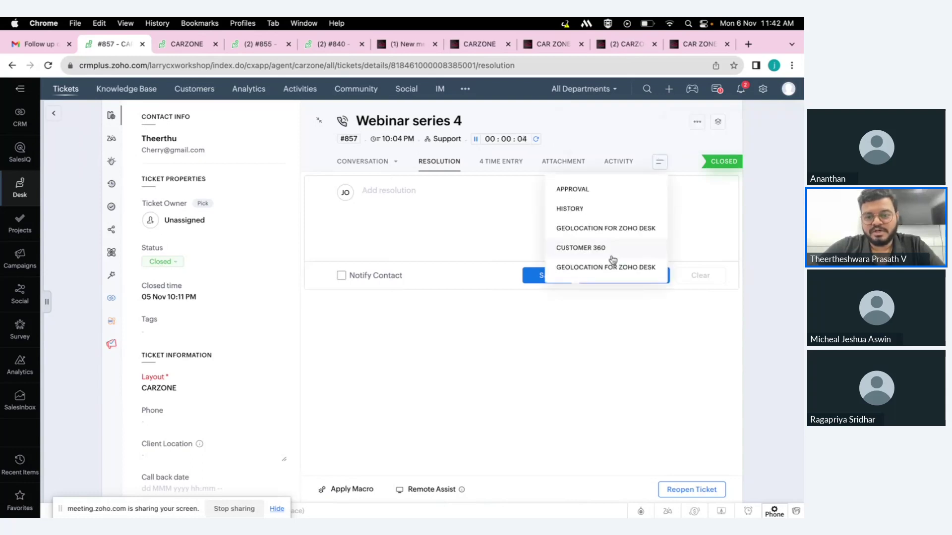
click(703, 300)
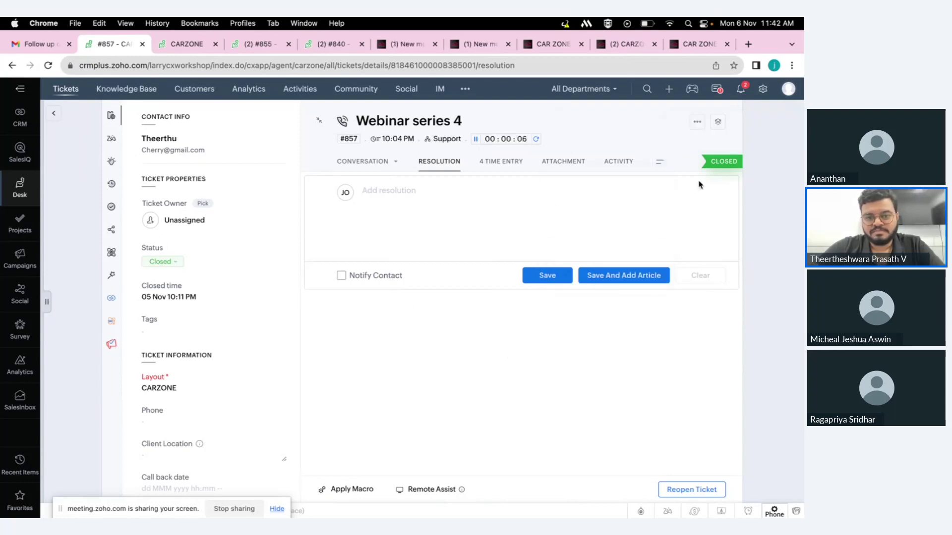
click(357, 159)
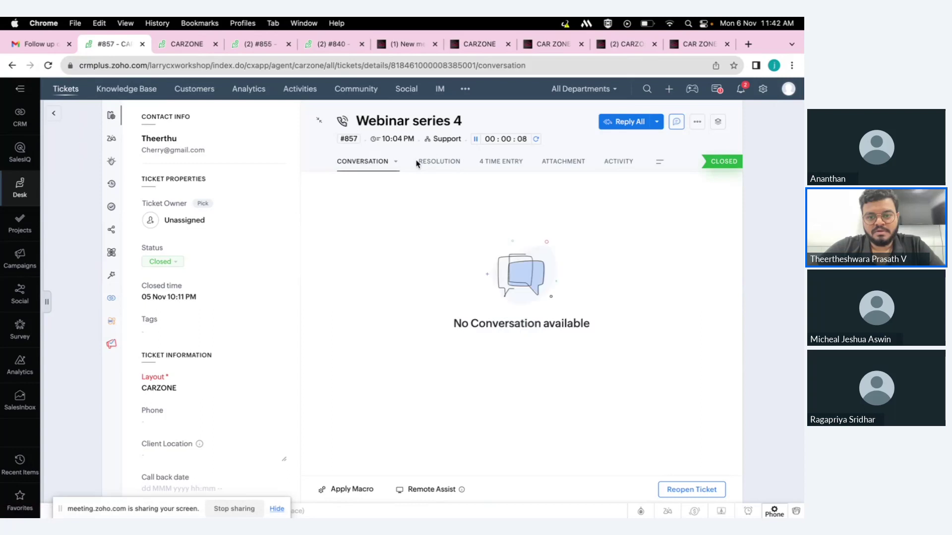
click(431, 162)
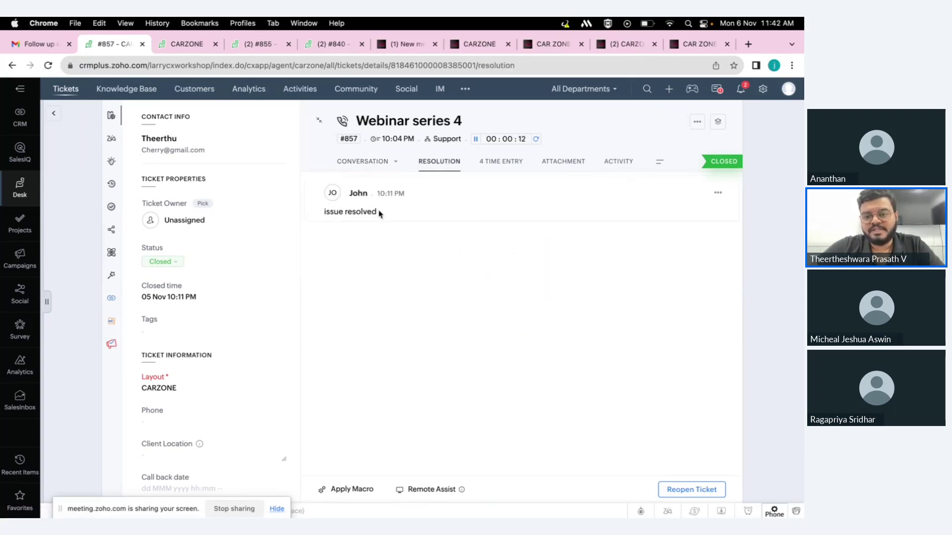
- Review the closed ticket's history entries for the T 2 transition of the "webinar" blueprint
click(660, 161)
click(603, 217)
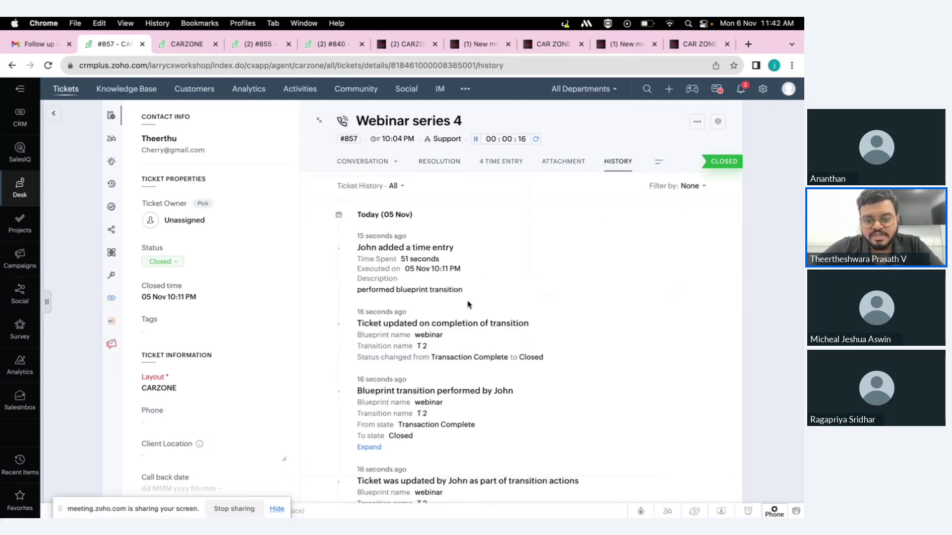
scroll(447, 297, down, 2)
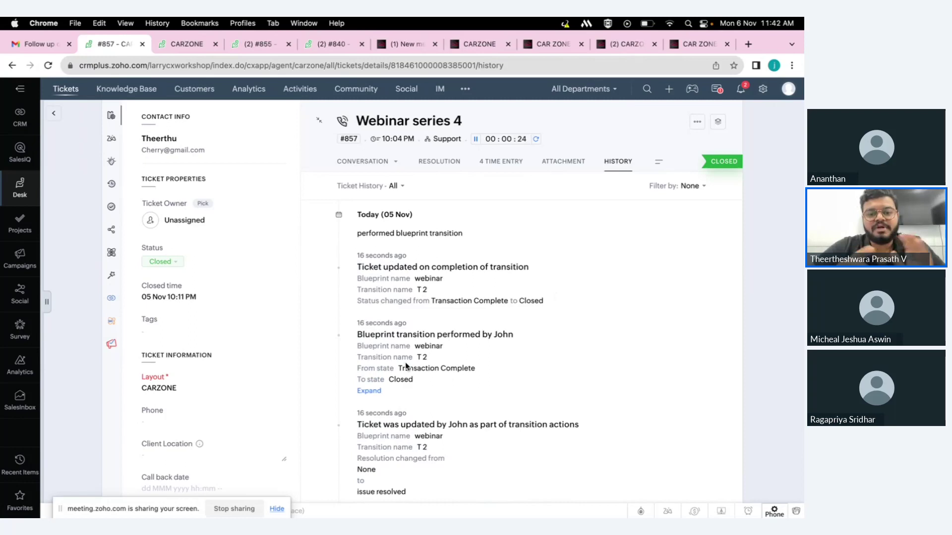
click(360, 163)
- Enable a State-level SLA of 1 calendar hour on the "webinar" blueprint's Open state and open its Level 1 escalation settings
click(183, 44)
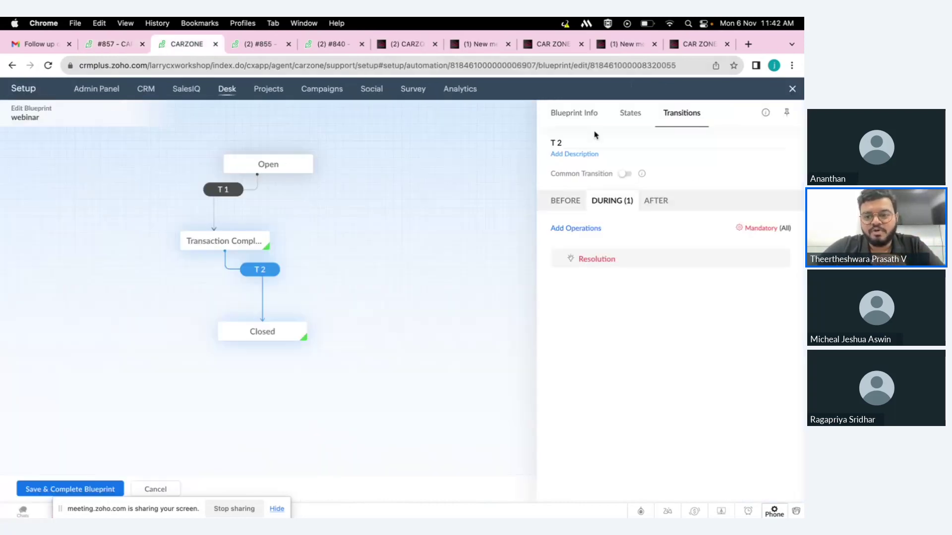
click(574, 113)
click(630, 113)
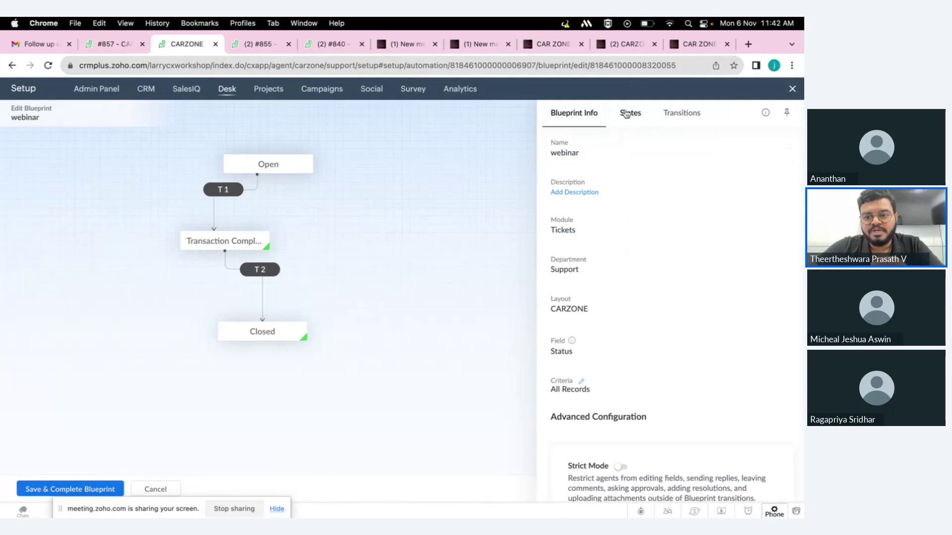
click(274, 162)
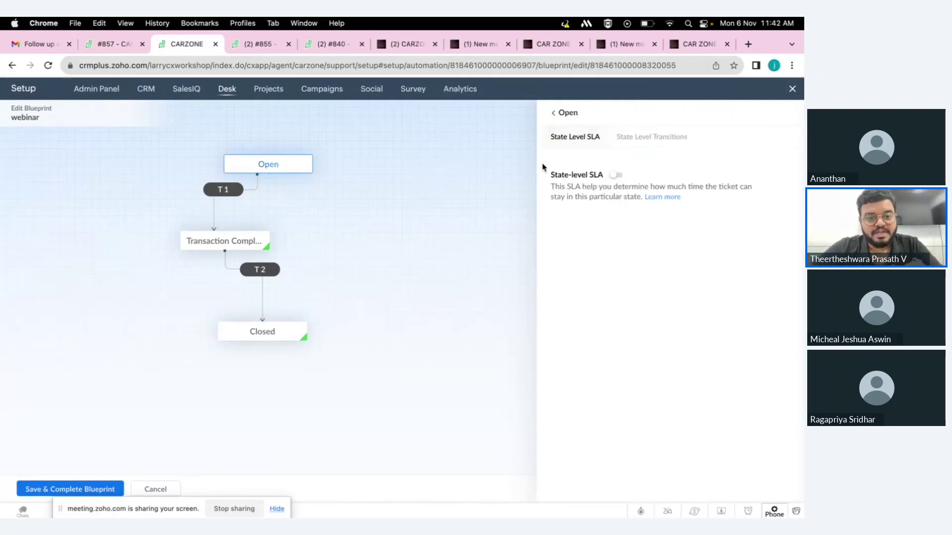
click(277, 159)
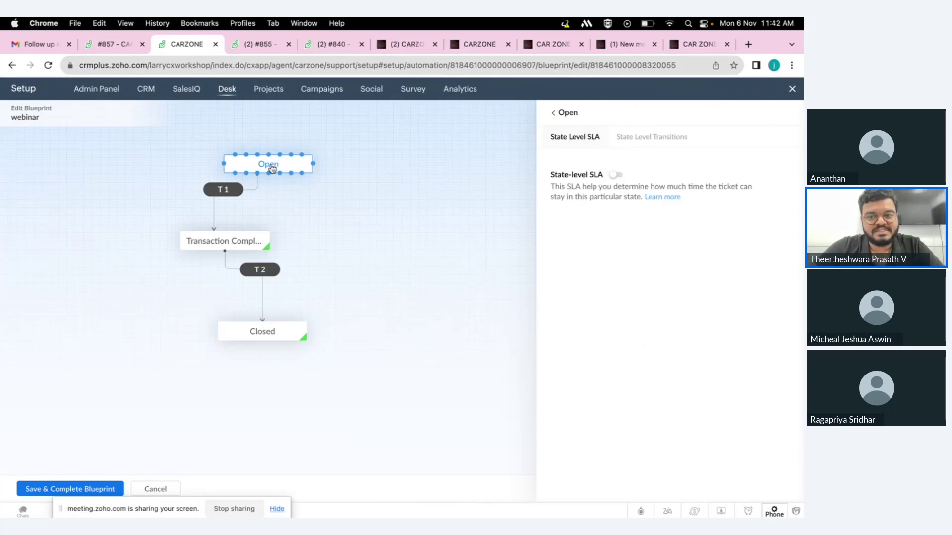
click(616, 175)
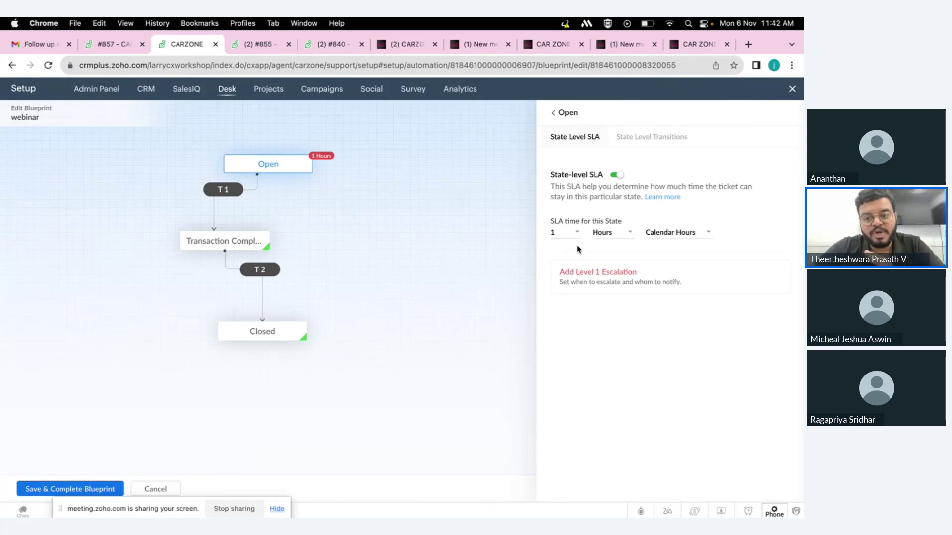
click(591, 279)
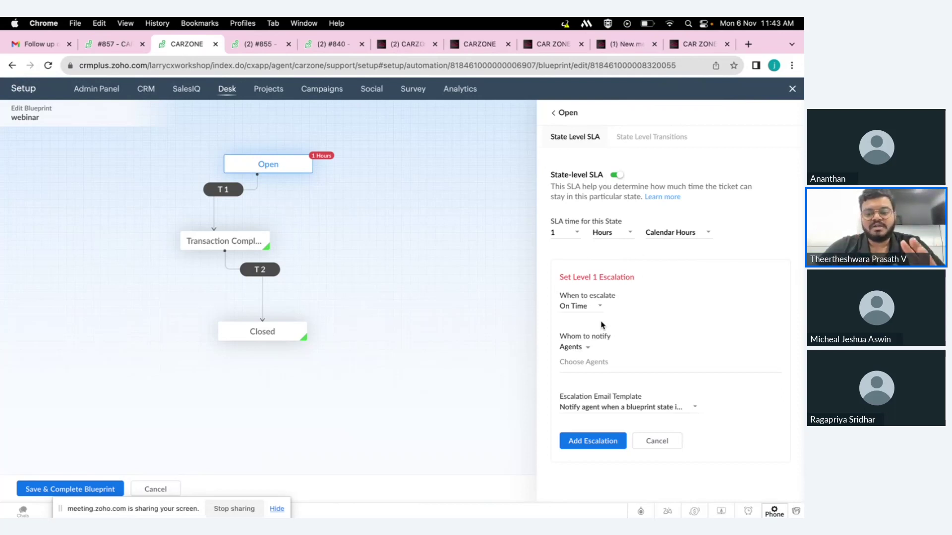
key(ctrl+Left)
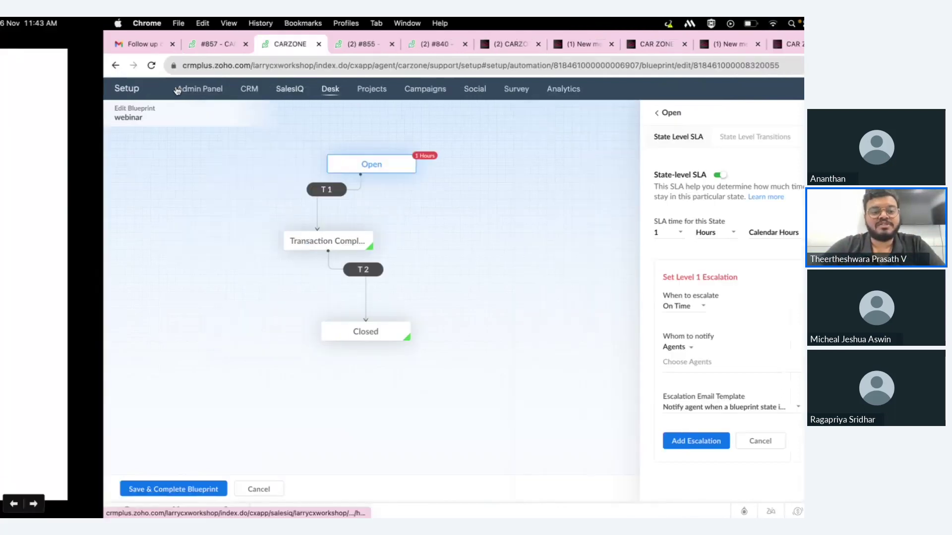